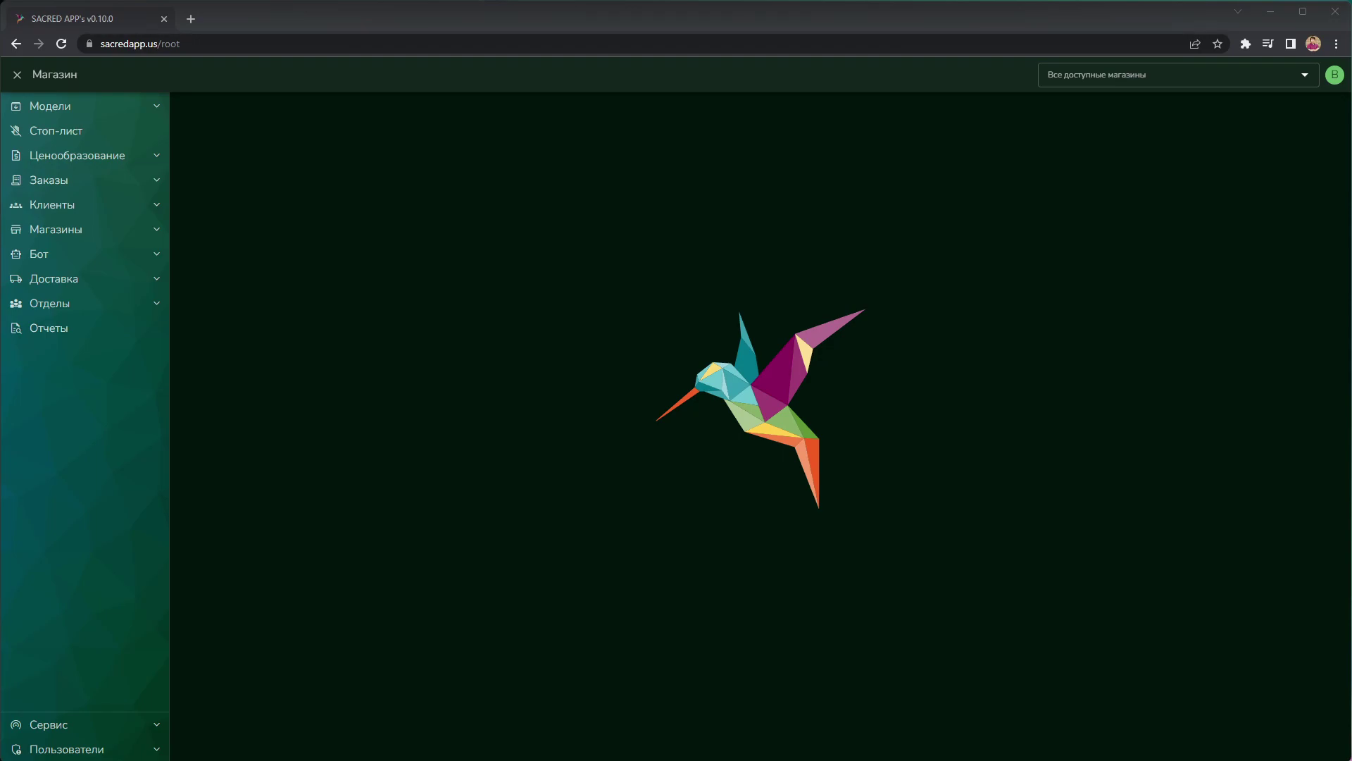
# Check that the store filter lists no available stores, then go to the Users page.
pyautogui.click(611, 162)
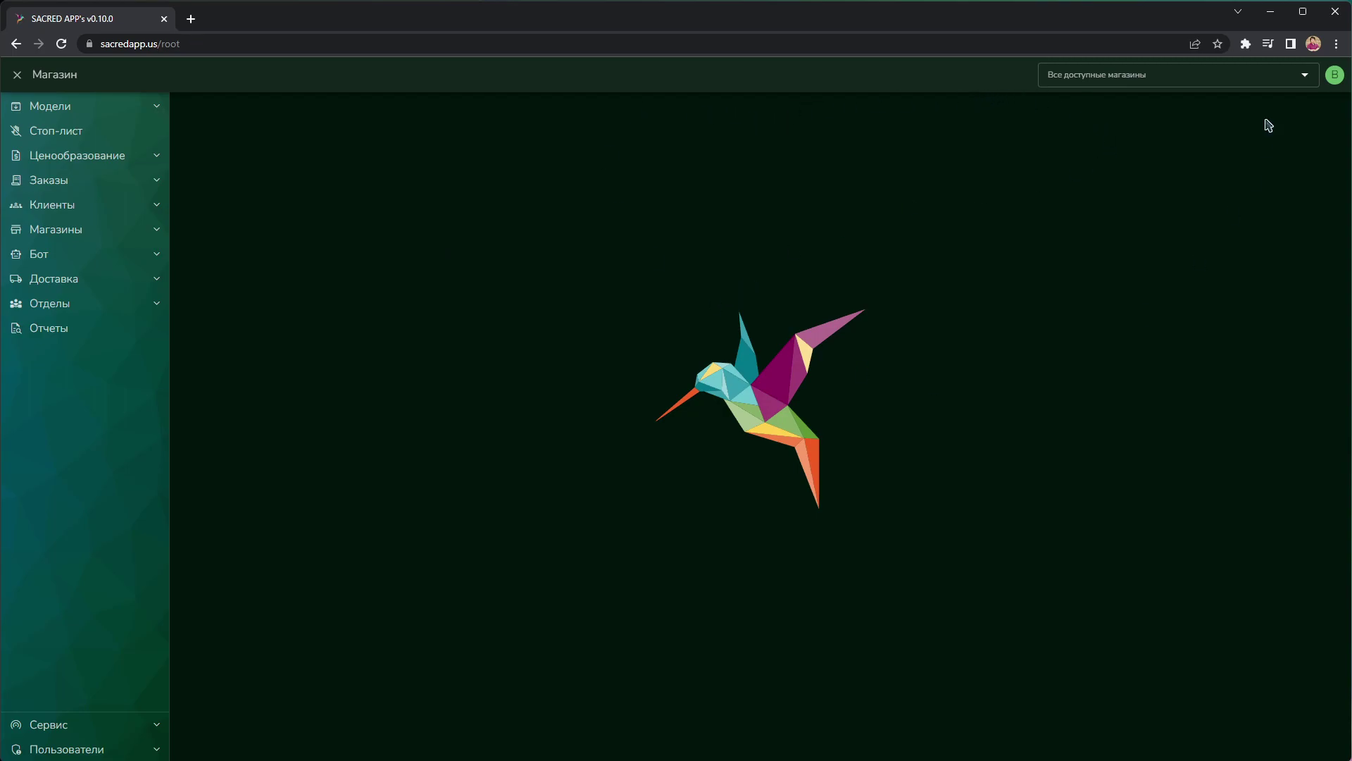
pyautogui.click(1183, 75)
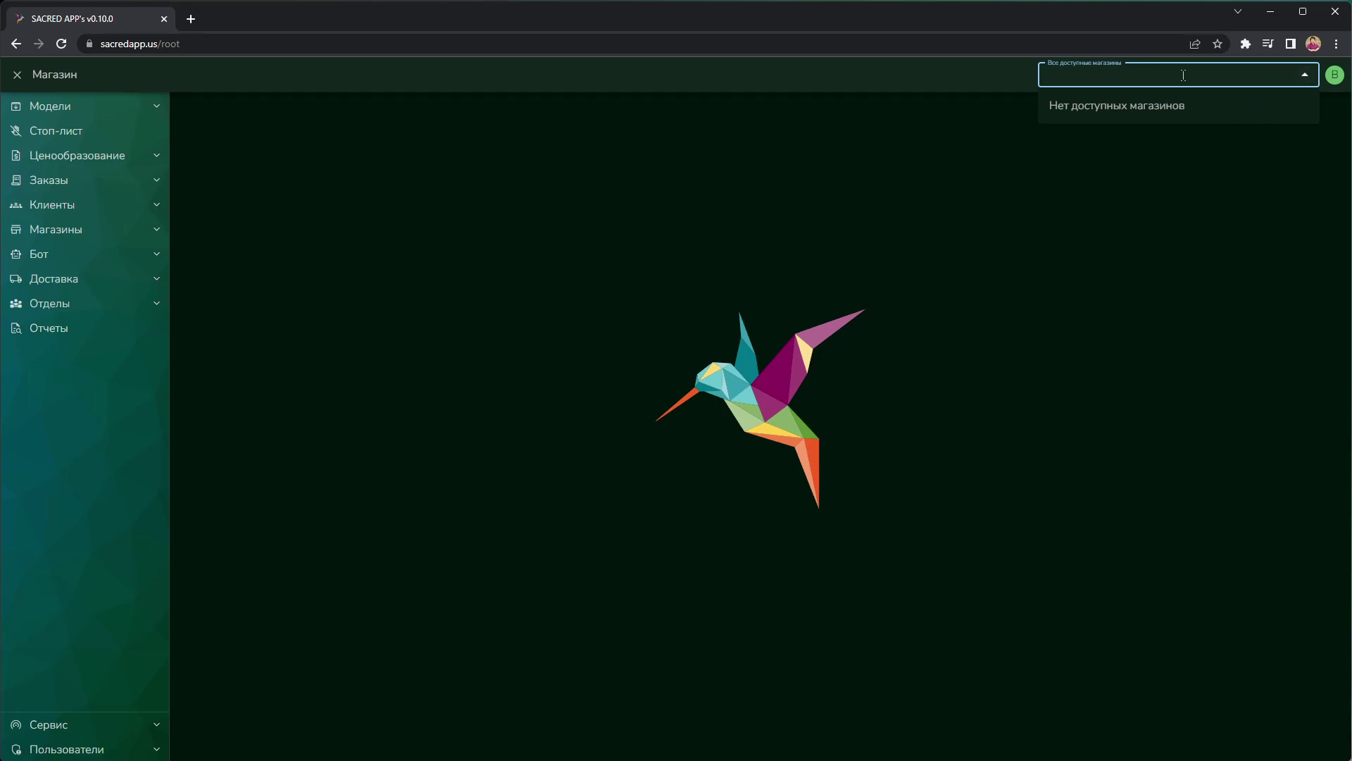
pyautogui.click(1058, 154)
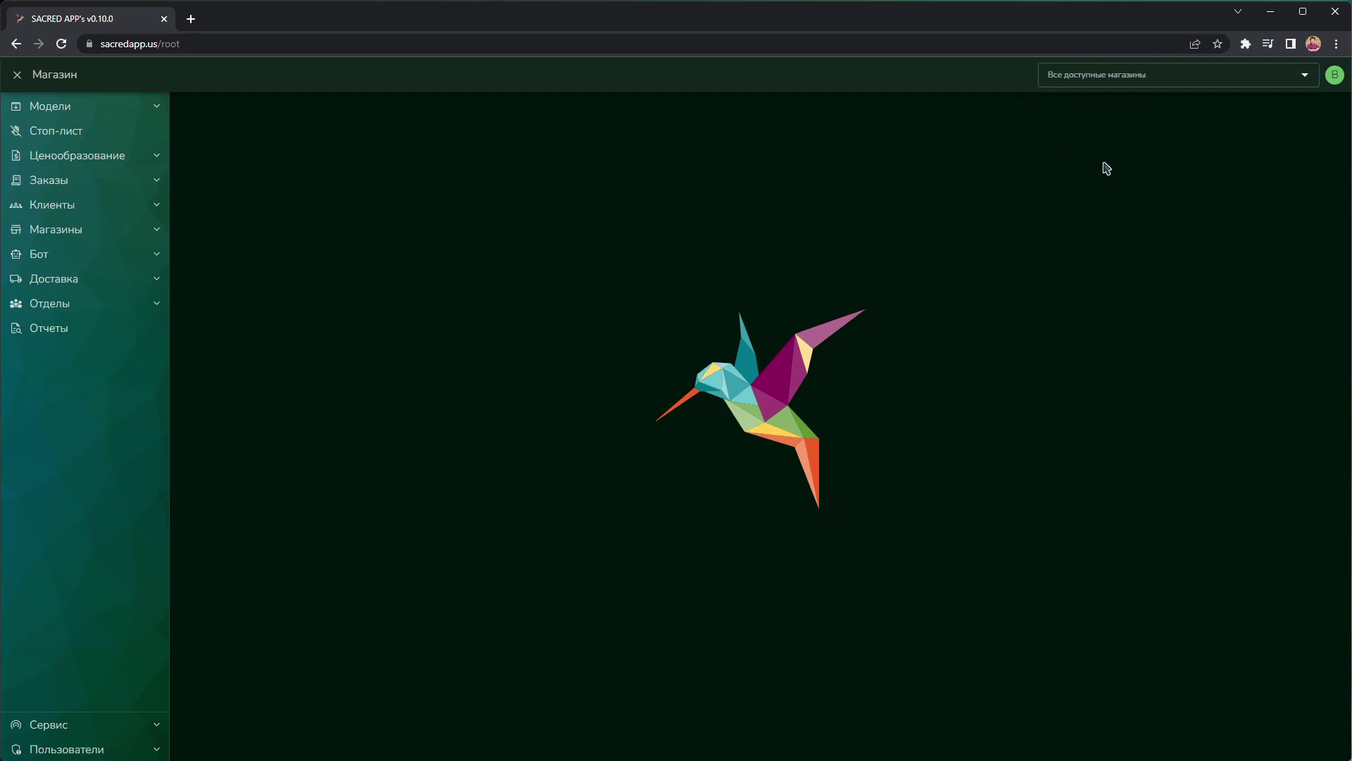
pyautogui.click(1299, 82)
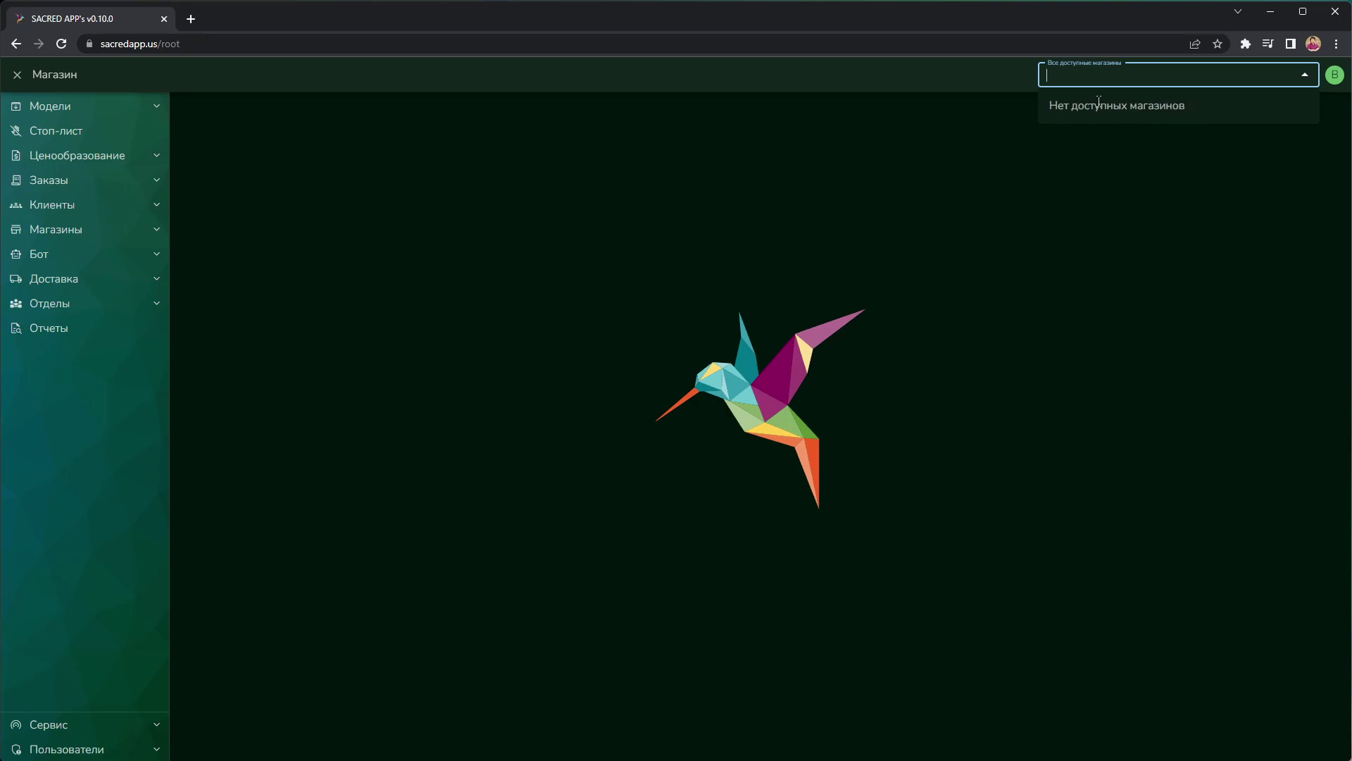
pyautogui.click(1135, 141)
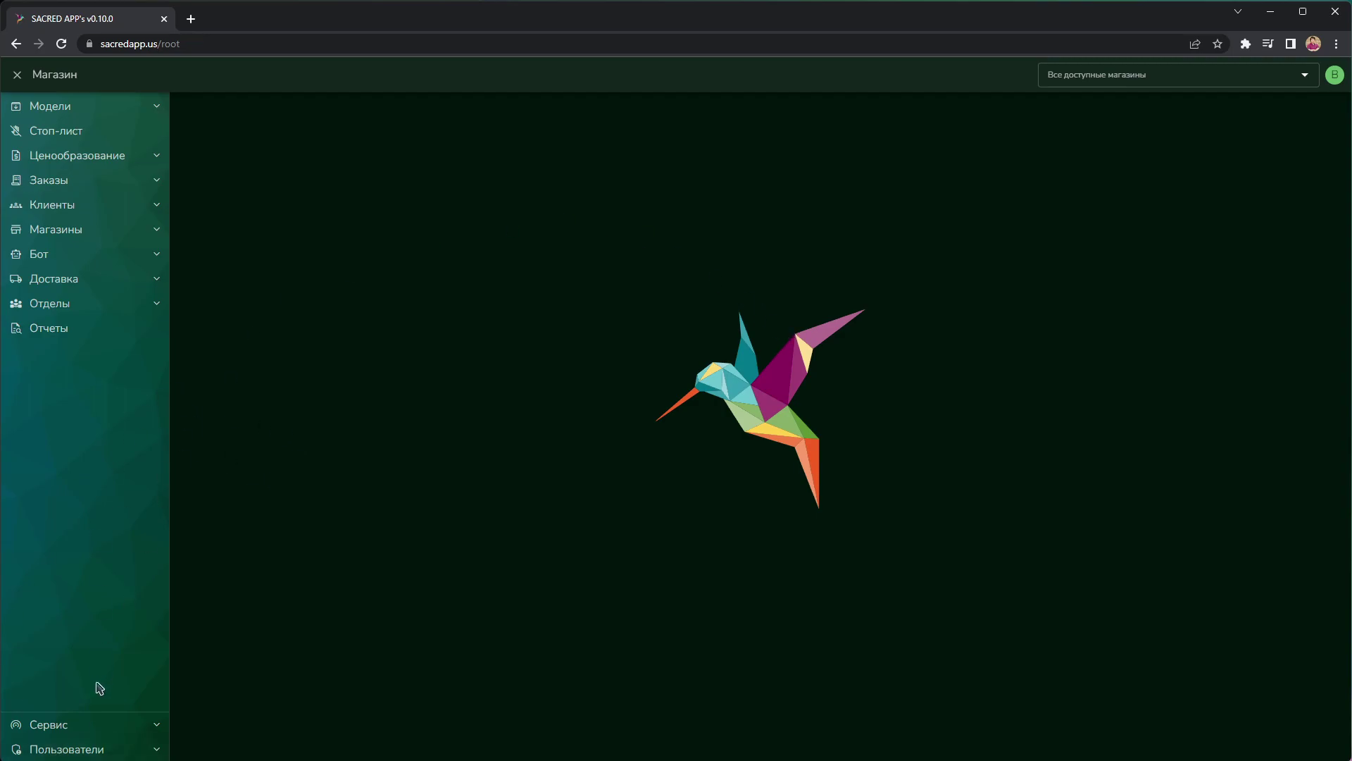
pyautogui.click(88, 749)
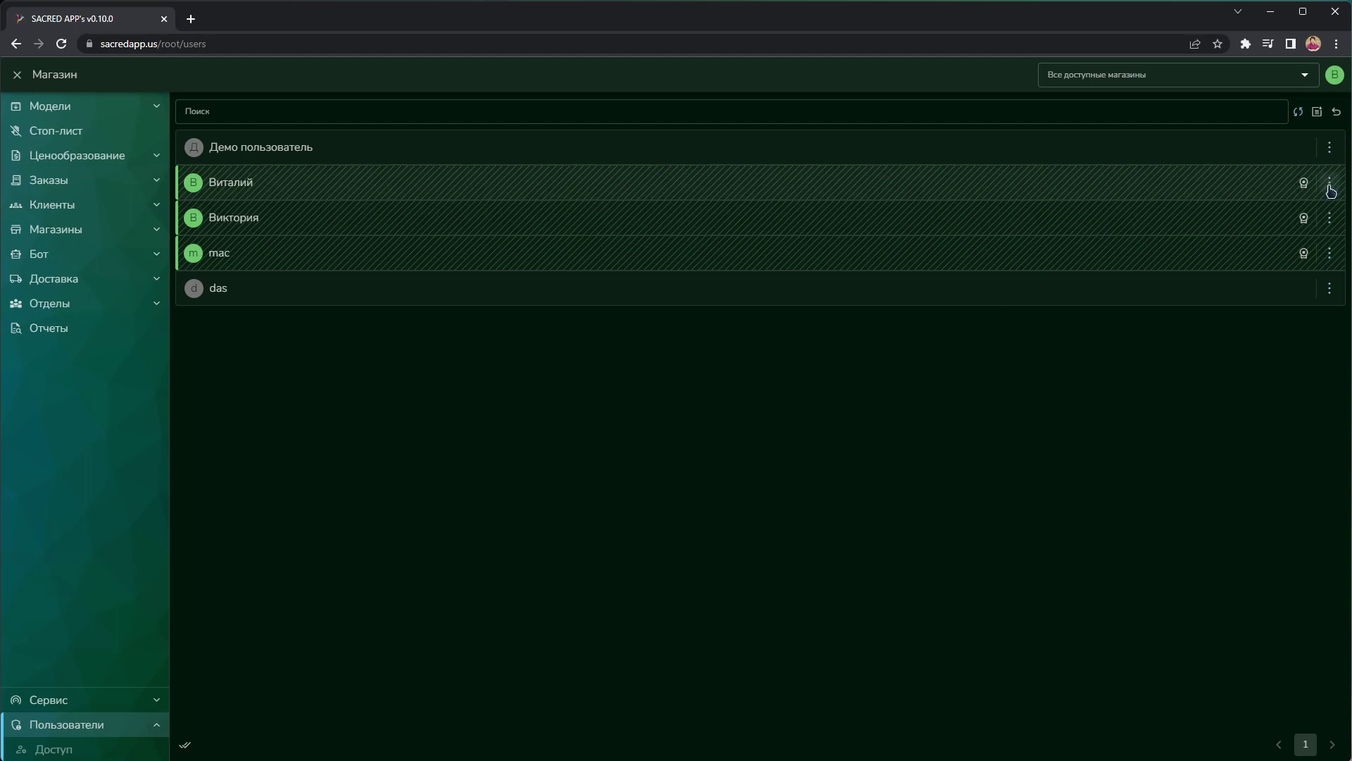
# Give the full-access administrator user access to store First and save.
pyautogui.click(1329, 183)
pyautogui.click(1250, 210)
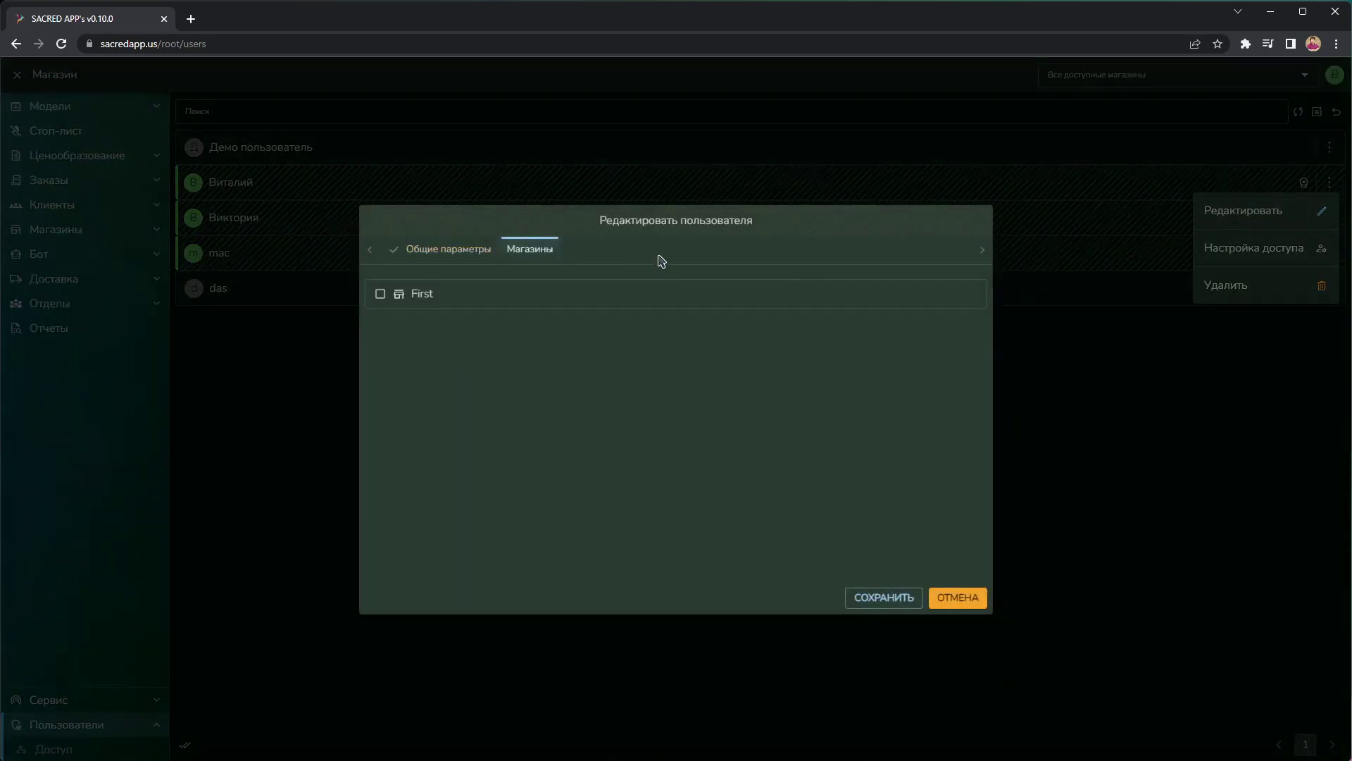
pyautogui.click(469, 250)
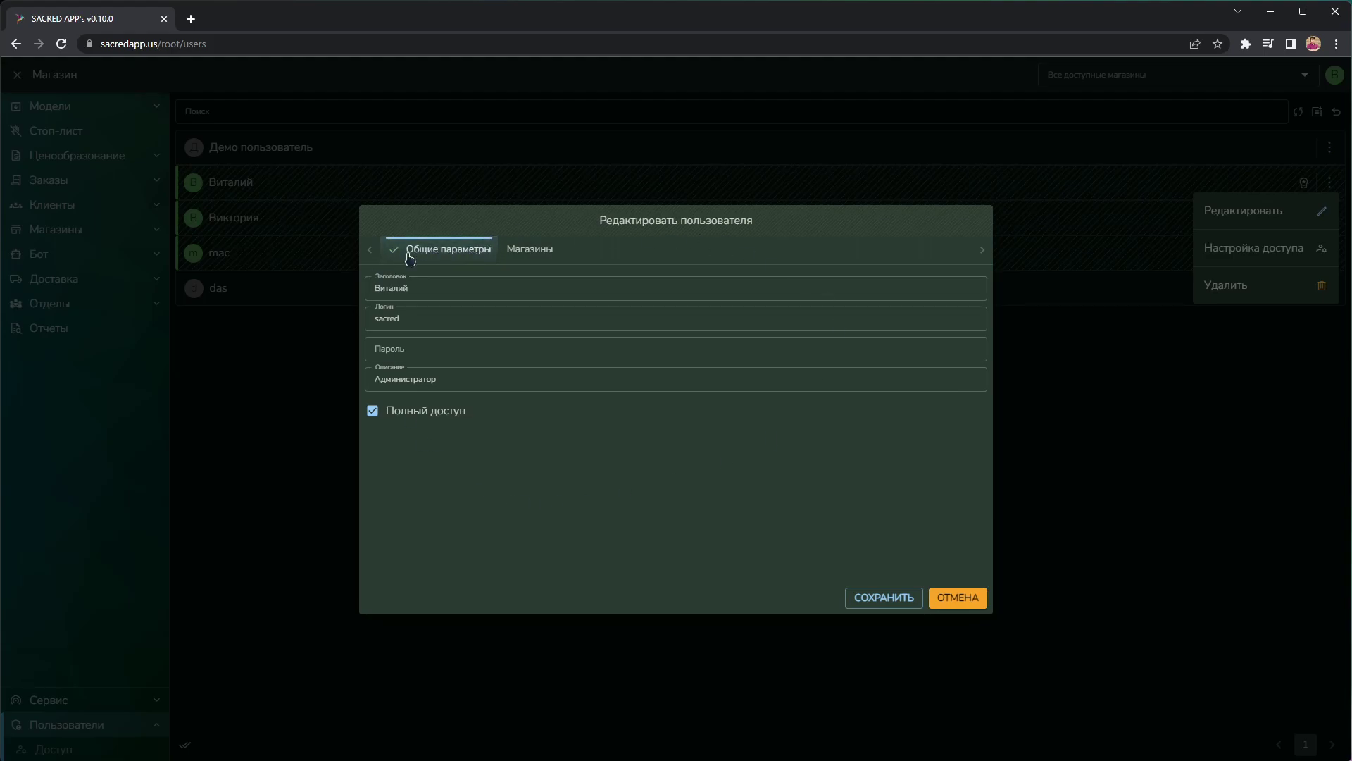
pyautogui.click(521, 261)
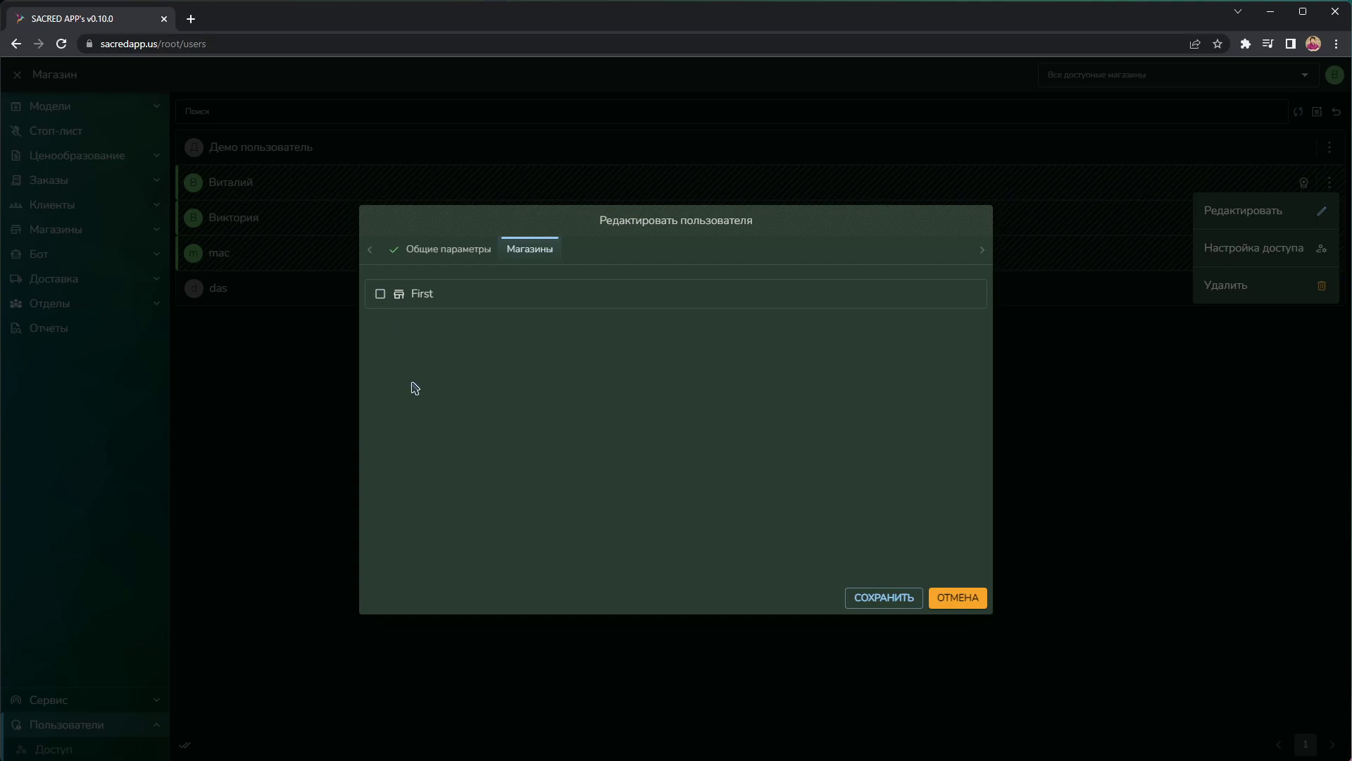
pyautogui.click(381, 294)
pyautogui.click(879, 597)
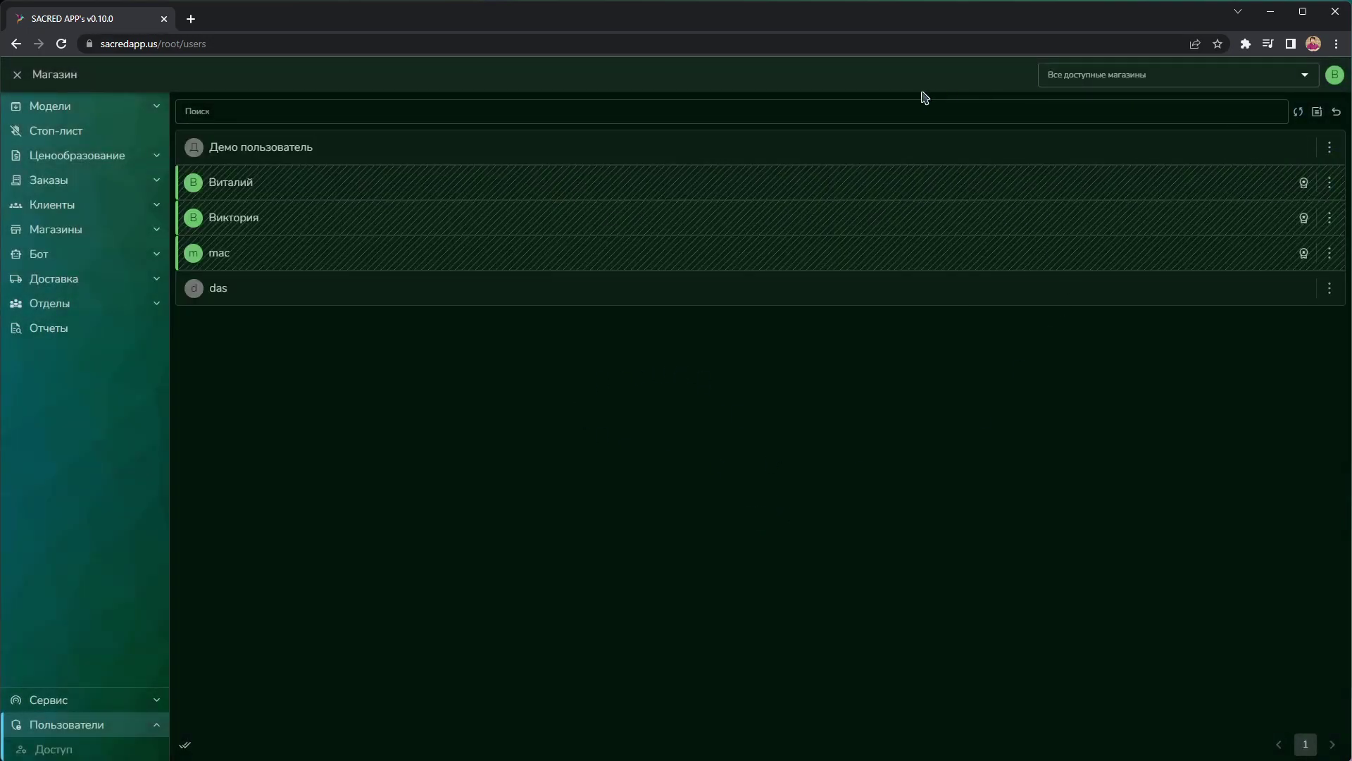
# Confirm store First now appears in the store filter, then open the Stores page.
pyautogui.click(1305, 77)
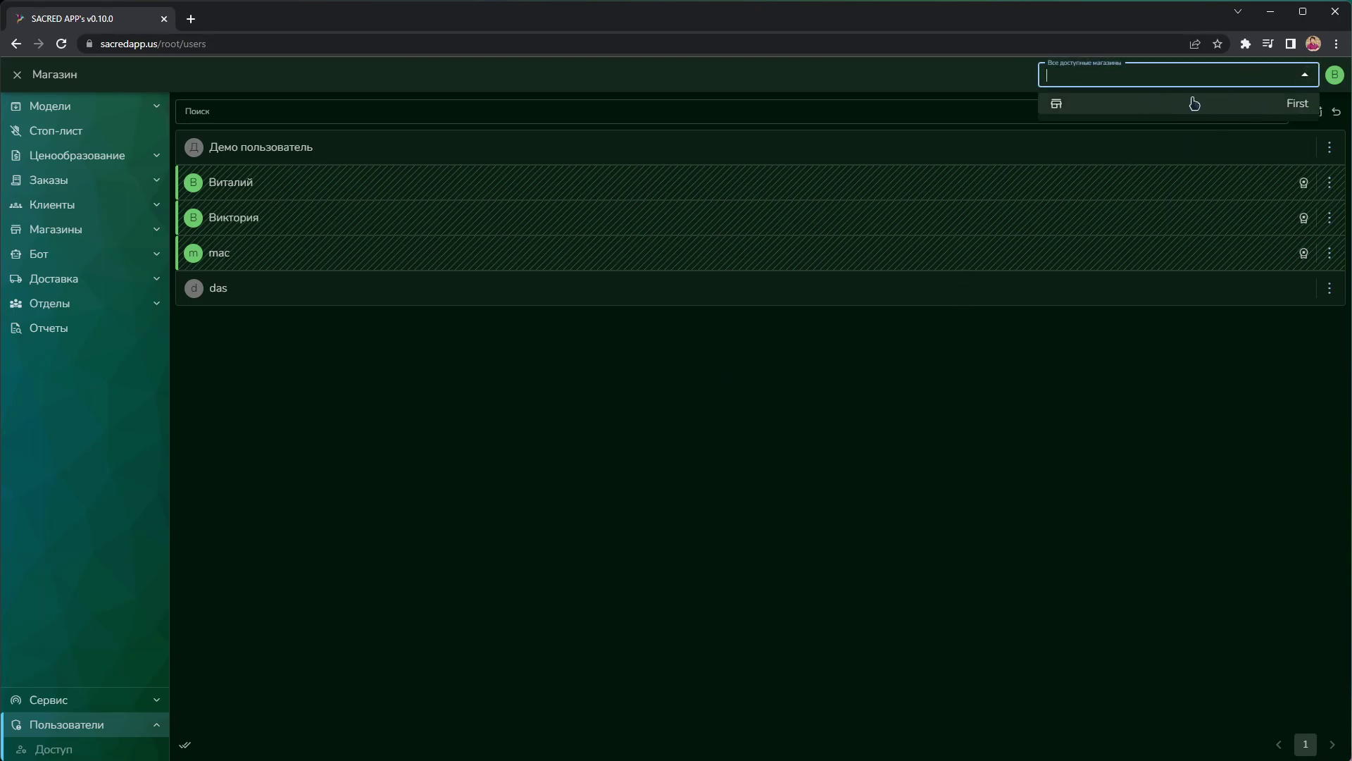
pyautogui.click(997, 401)
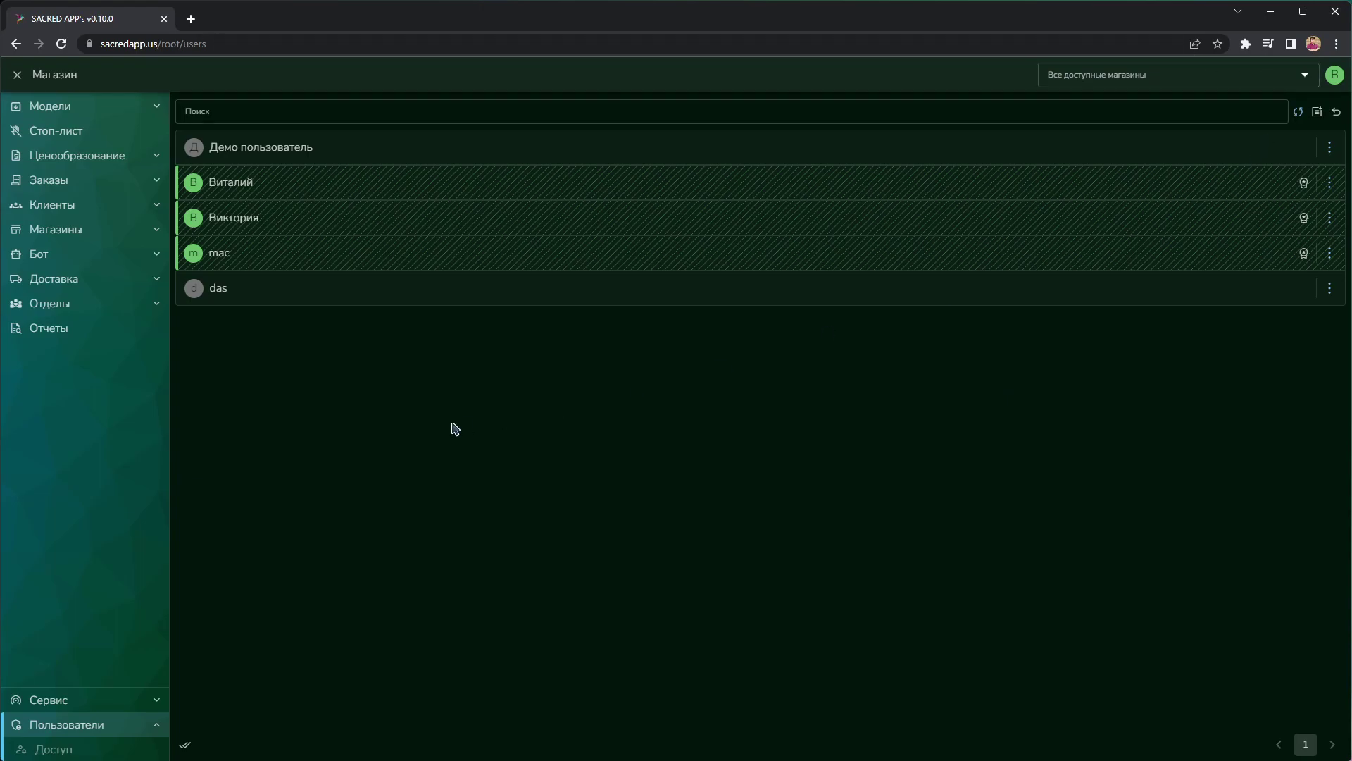
pyautogui.click(56, 229)
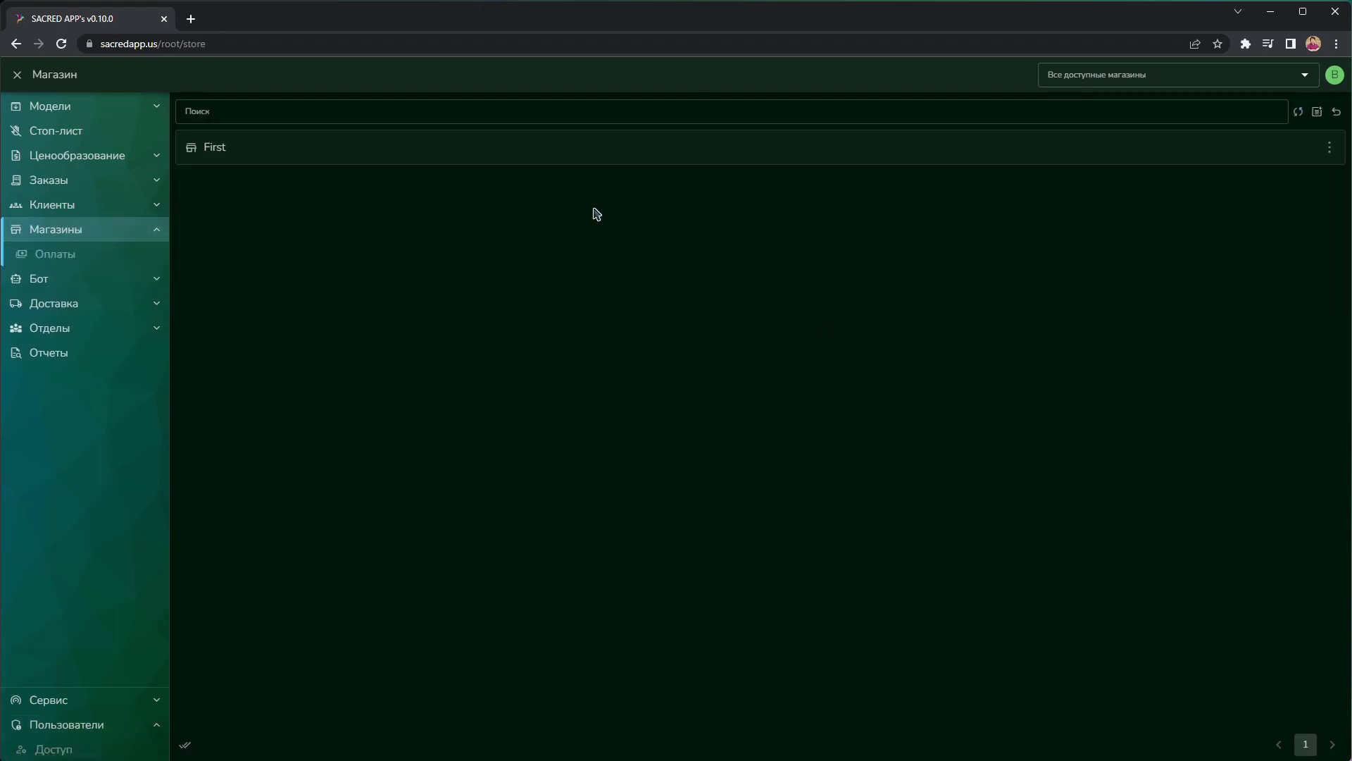
# In store First's edit form, review the currency codes keeping UAH, then view its address and map.
pyautogui.click(1324, 149)
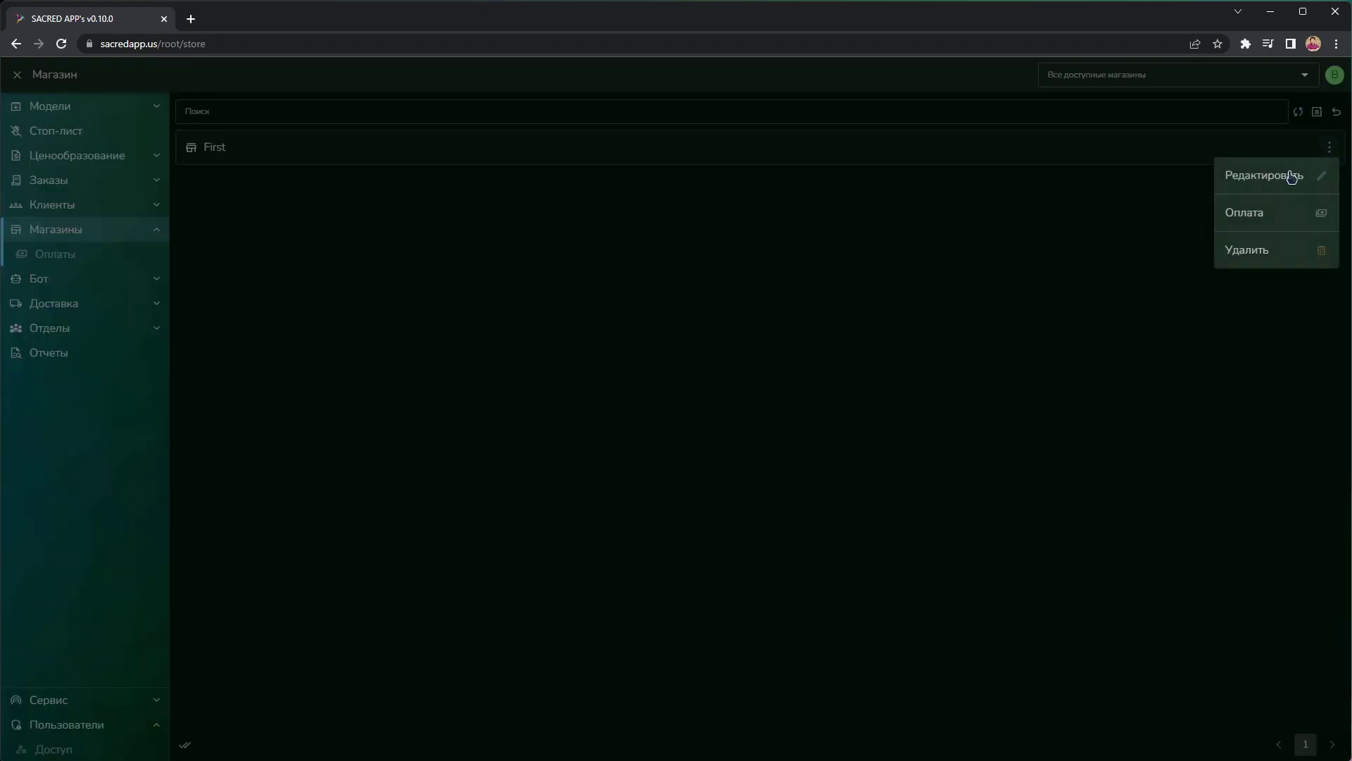
pyautogui.click(1289, 175)
pyautogui.click(498, 251)
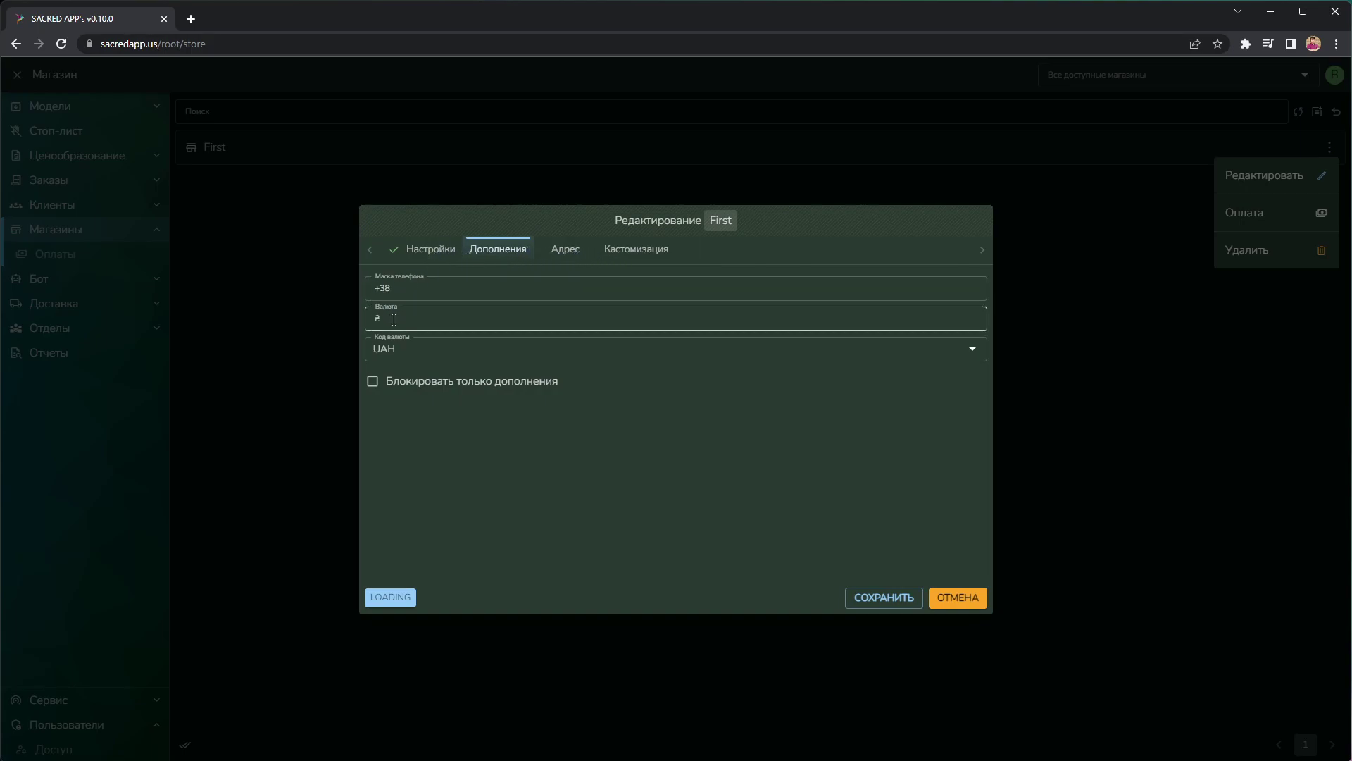
pyautogui.moveTo(655, 348)
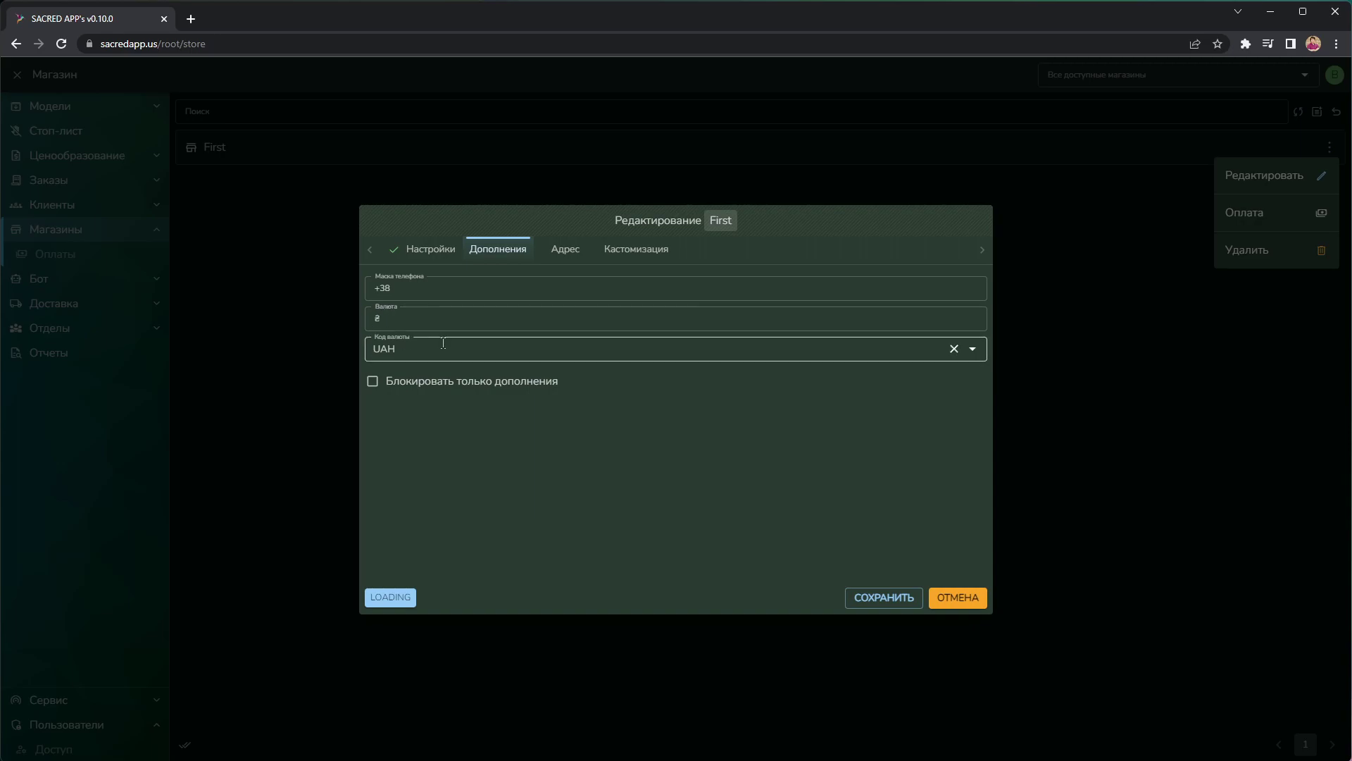
pyautogui.click(458, 352)
pyautogui.scroll(-3, 606, 531)
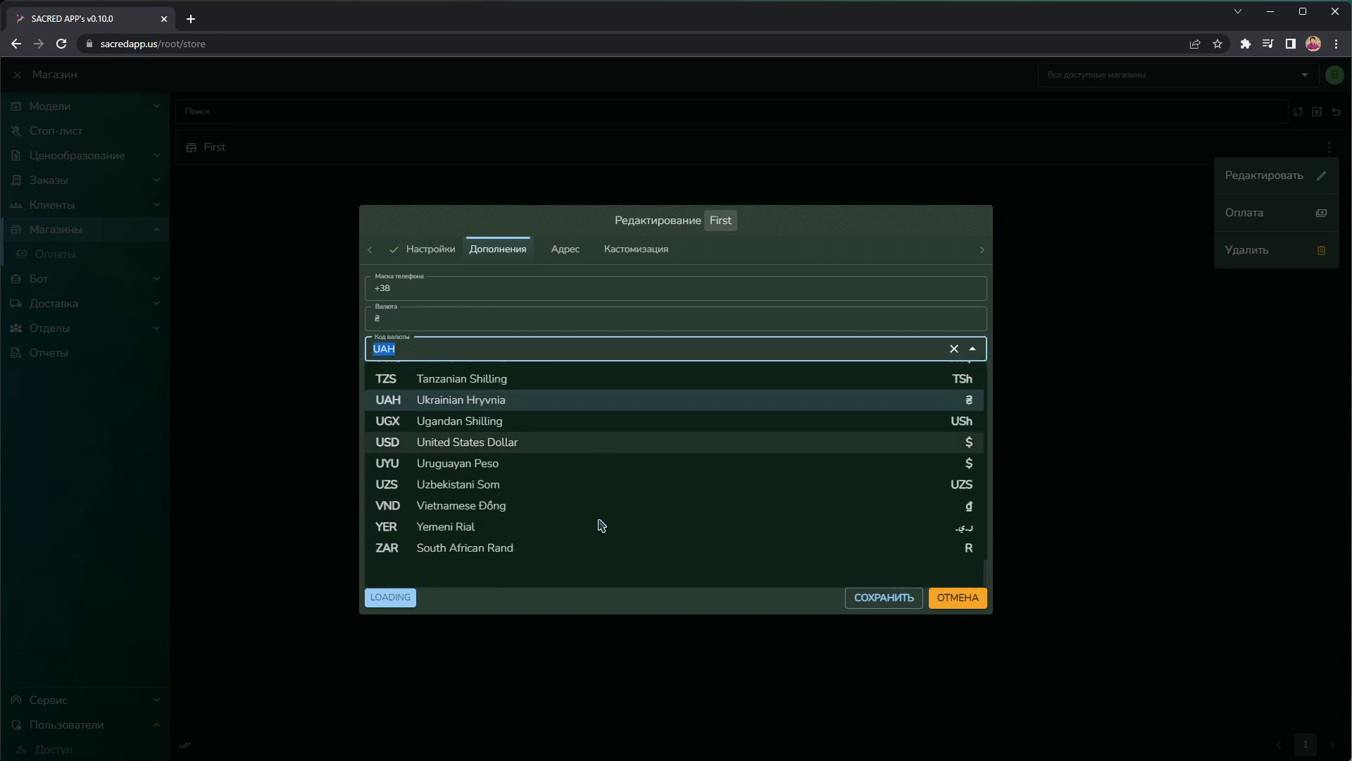
pyautogui.scroll(10, 595, 523)
pyautogui.scroll(5, 579, 512)
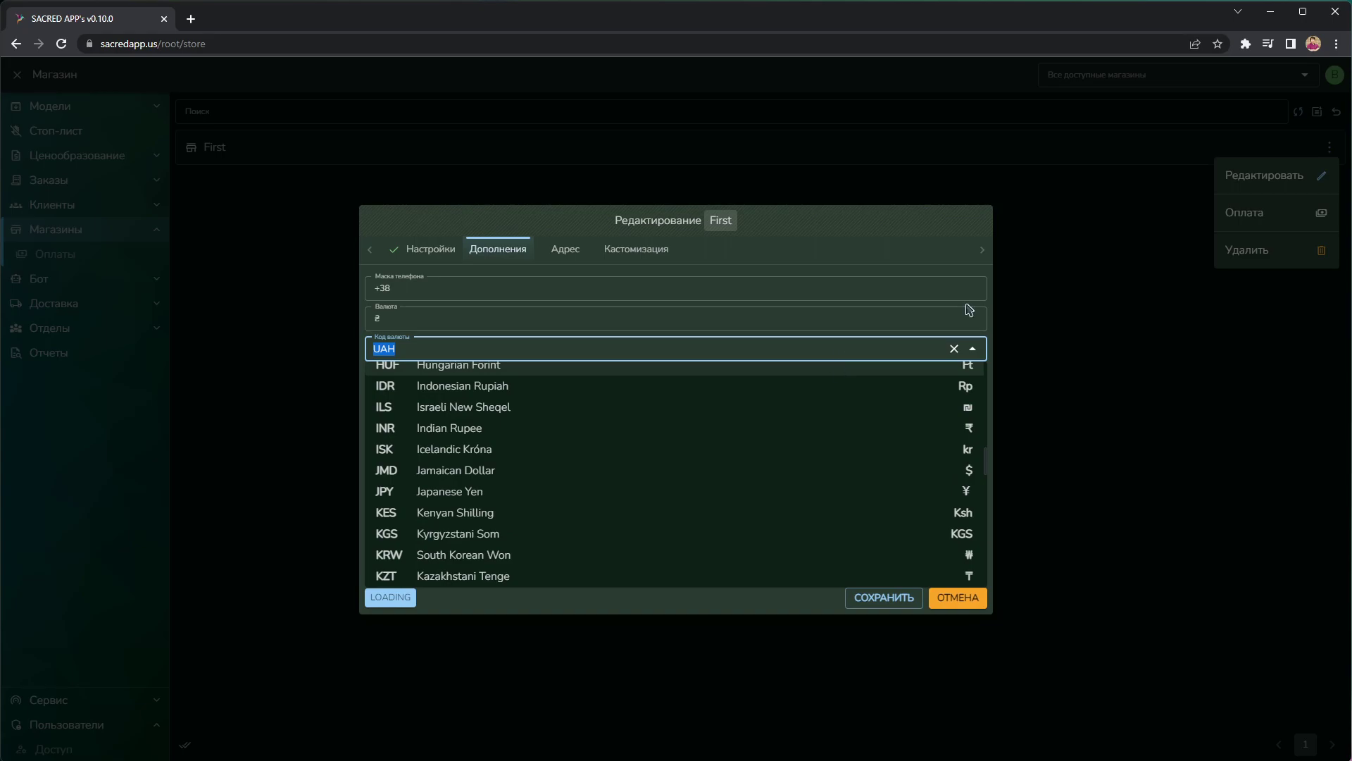
pyautogui.click(943, 268)
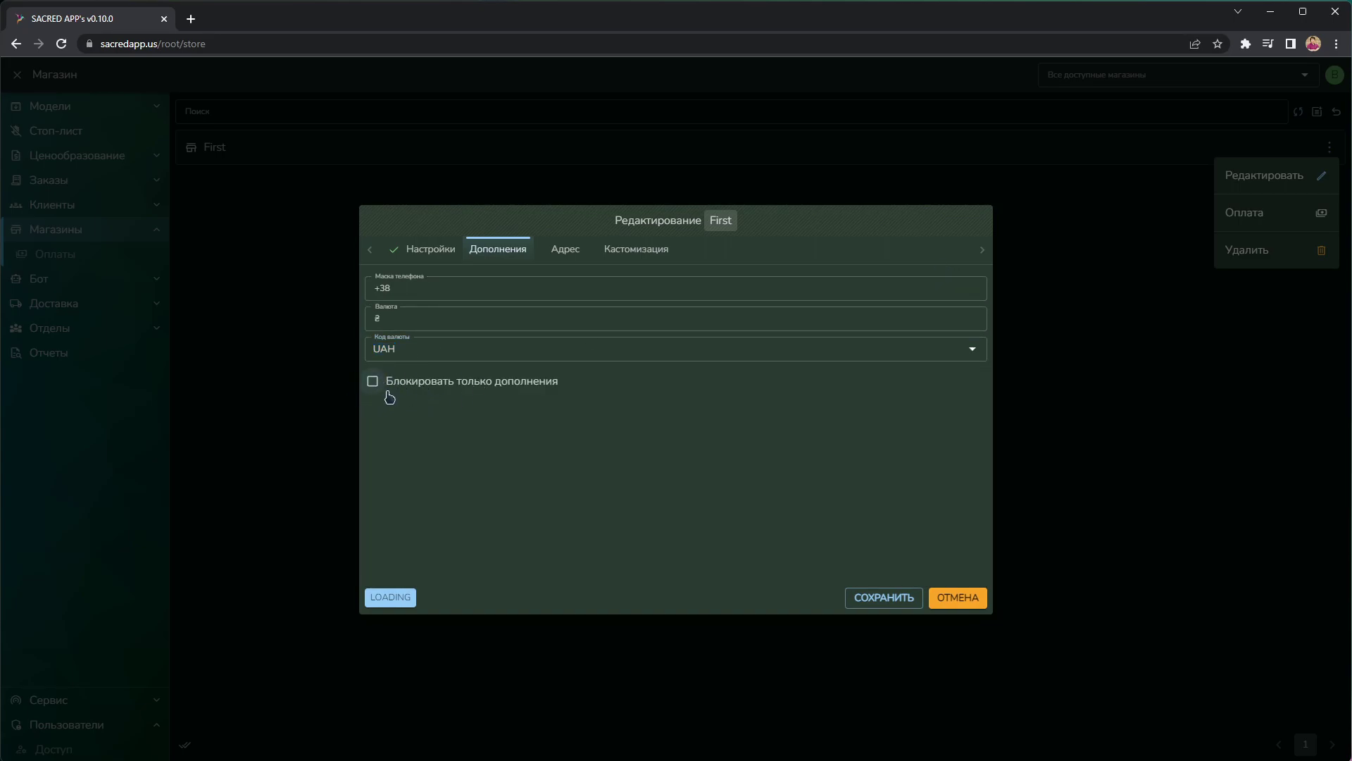
pyautogui.click(570, 256)
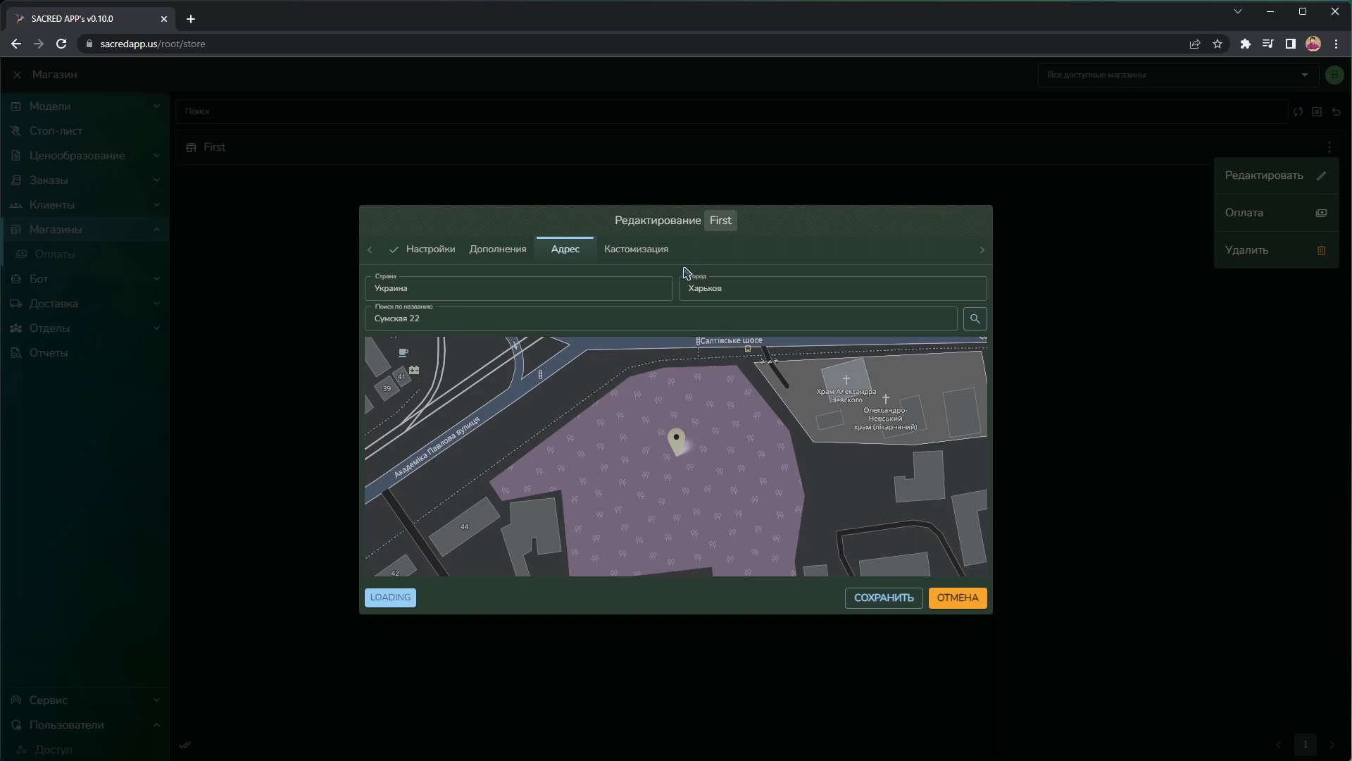
# Change store First's icon to sunny_snowing on the Кастомизация tab.
pyautogui.click(647, 255)
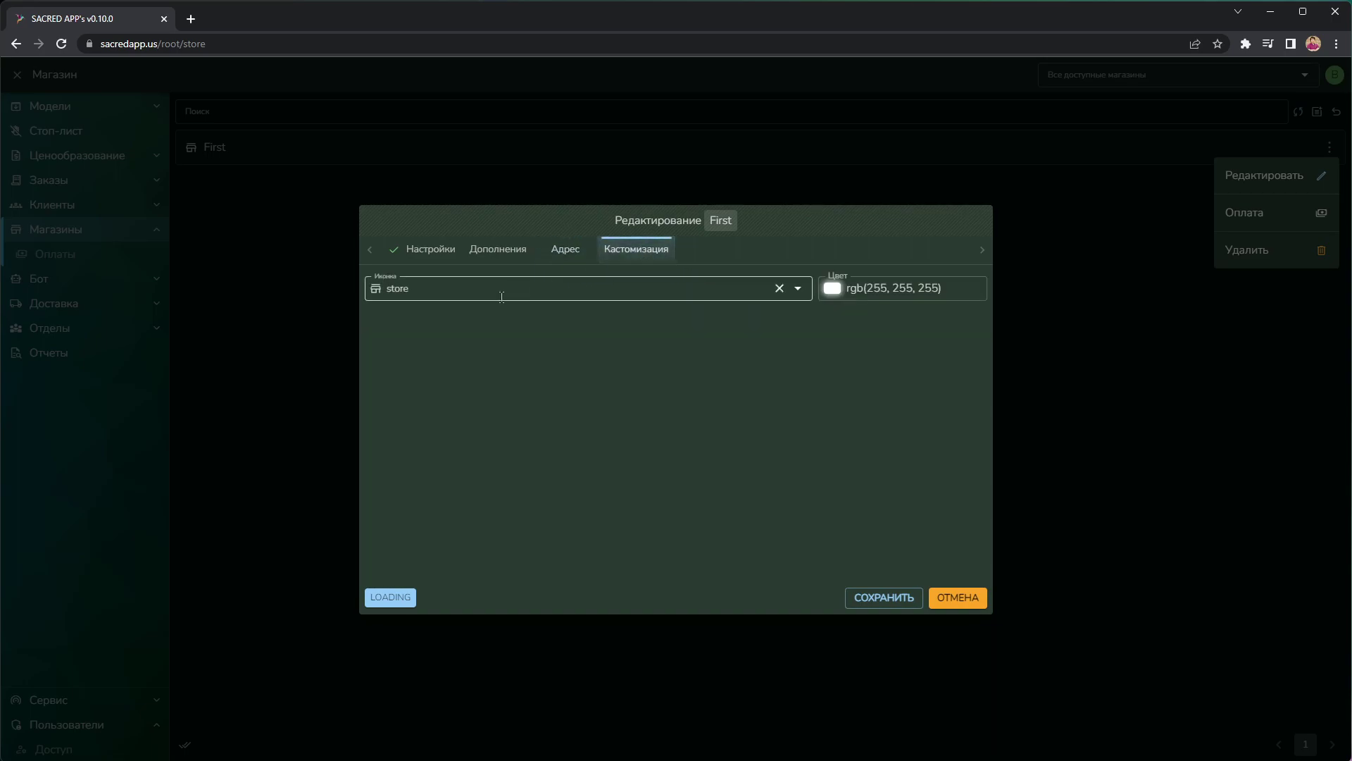
pyautogui.click(800, 293)
pyautogui.scroll(-3, 655, 472)
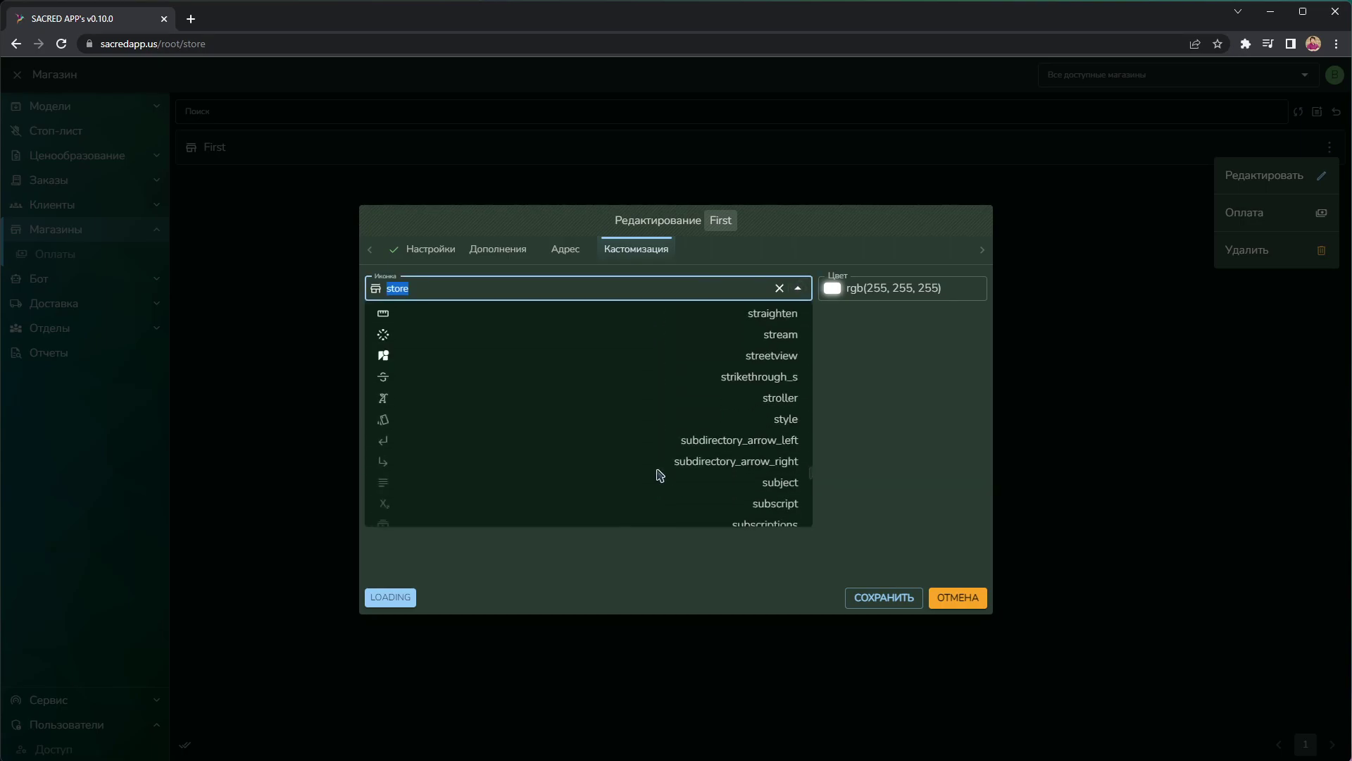
pyautogui.scroll(3, 658, 473)
pyautogui.scroll(3, 543, 384)
pyautogui.scroll(-2, 600, 404)
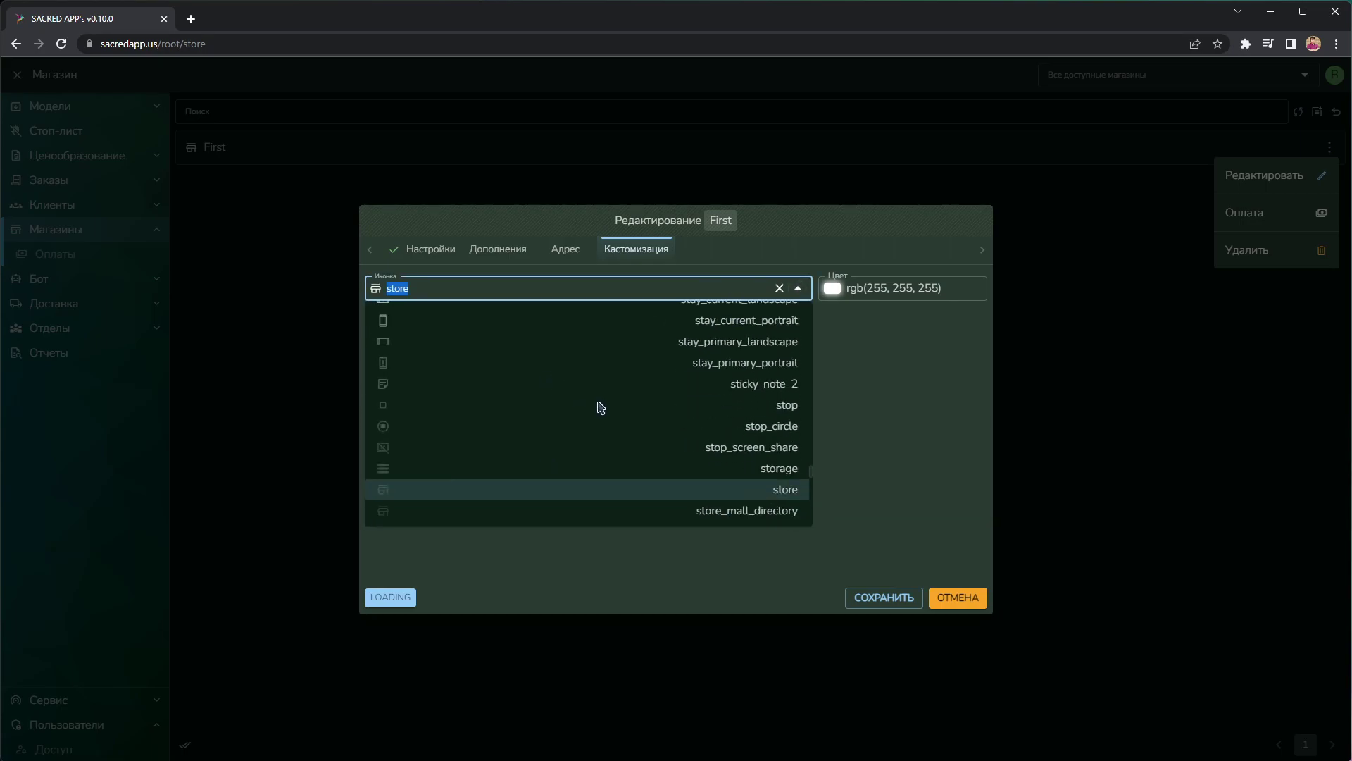
pyautogui.scroll(-2, 610, 415)
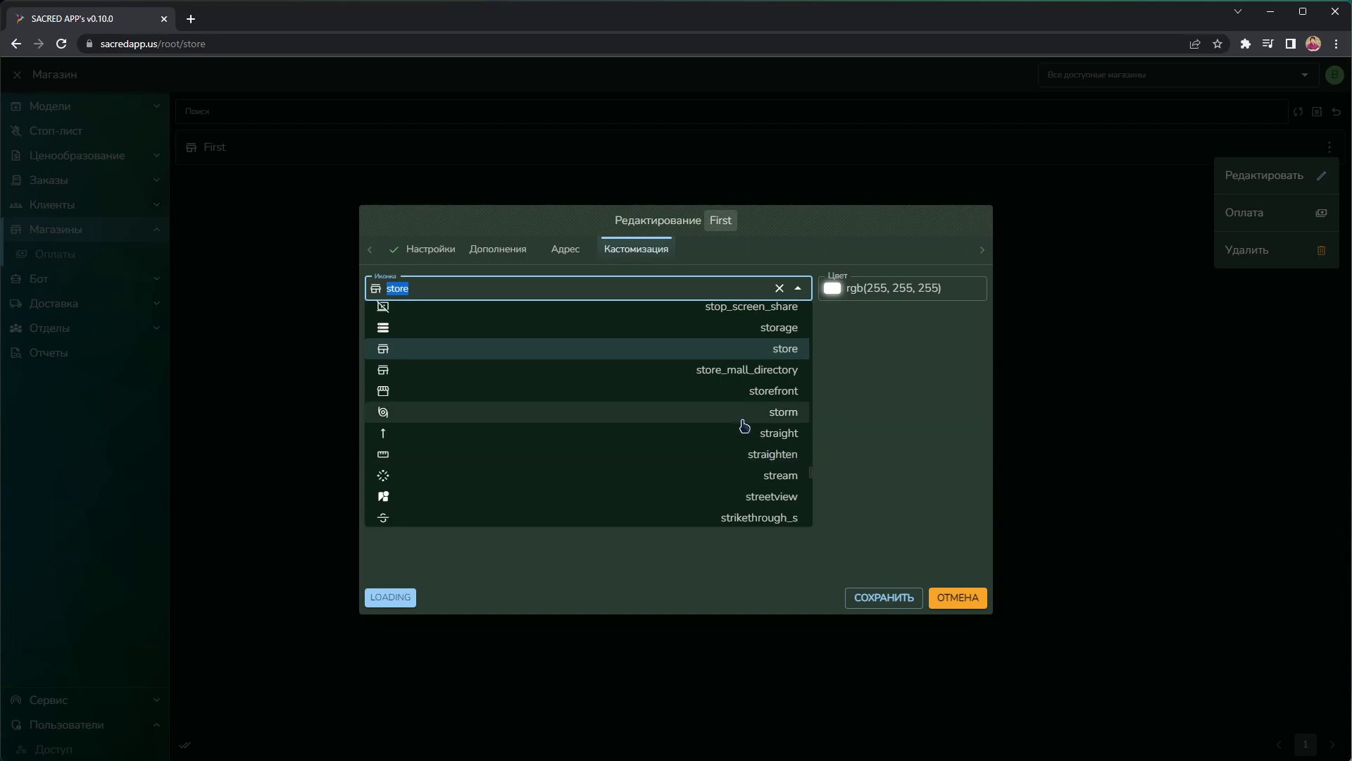
pyautogui.scroll(-1, 733, 419)
pyautogui.scroll(-6, 713, 414)
pyautogui.scroll(-4, 708, 402)
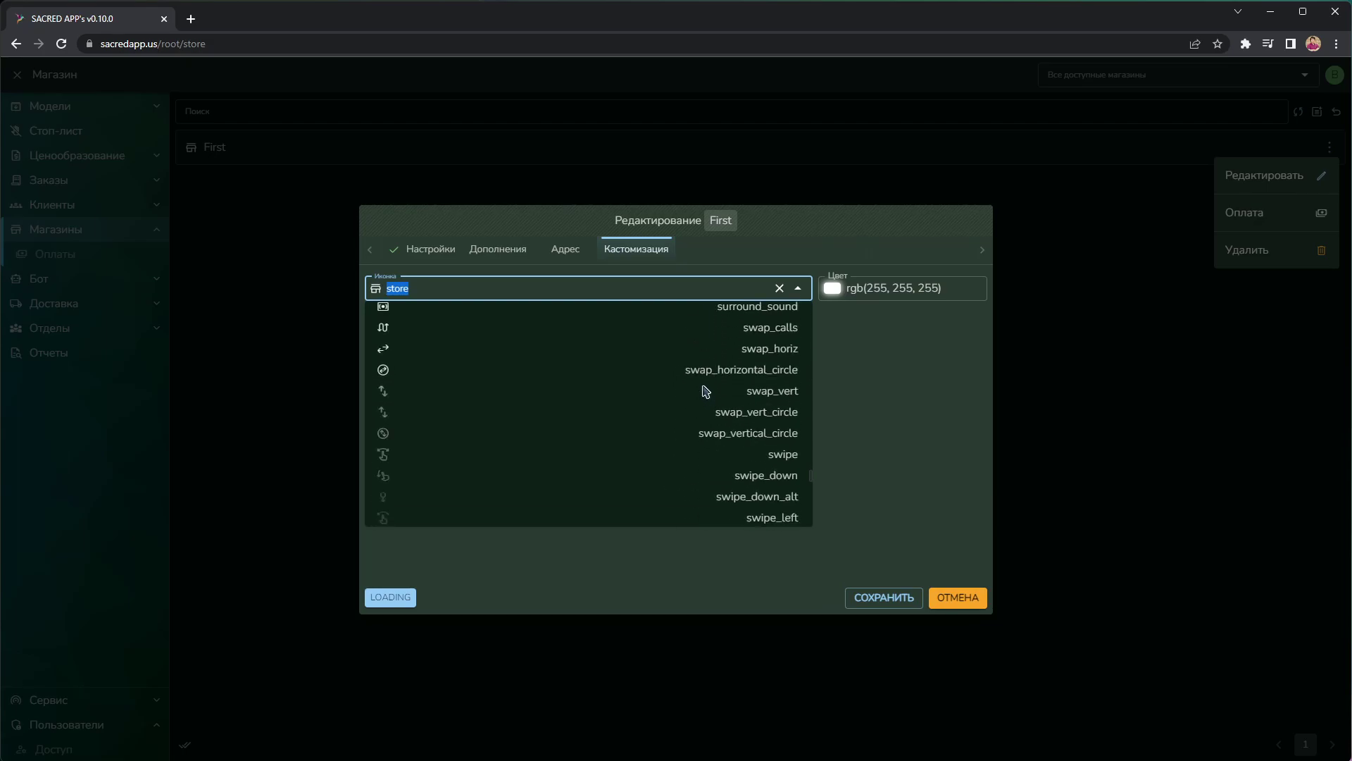
pyautogui.scroll(3, 704, 392)
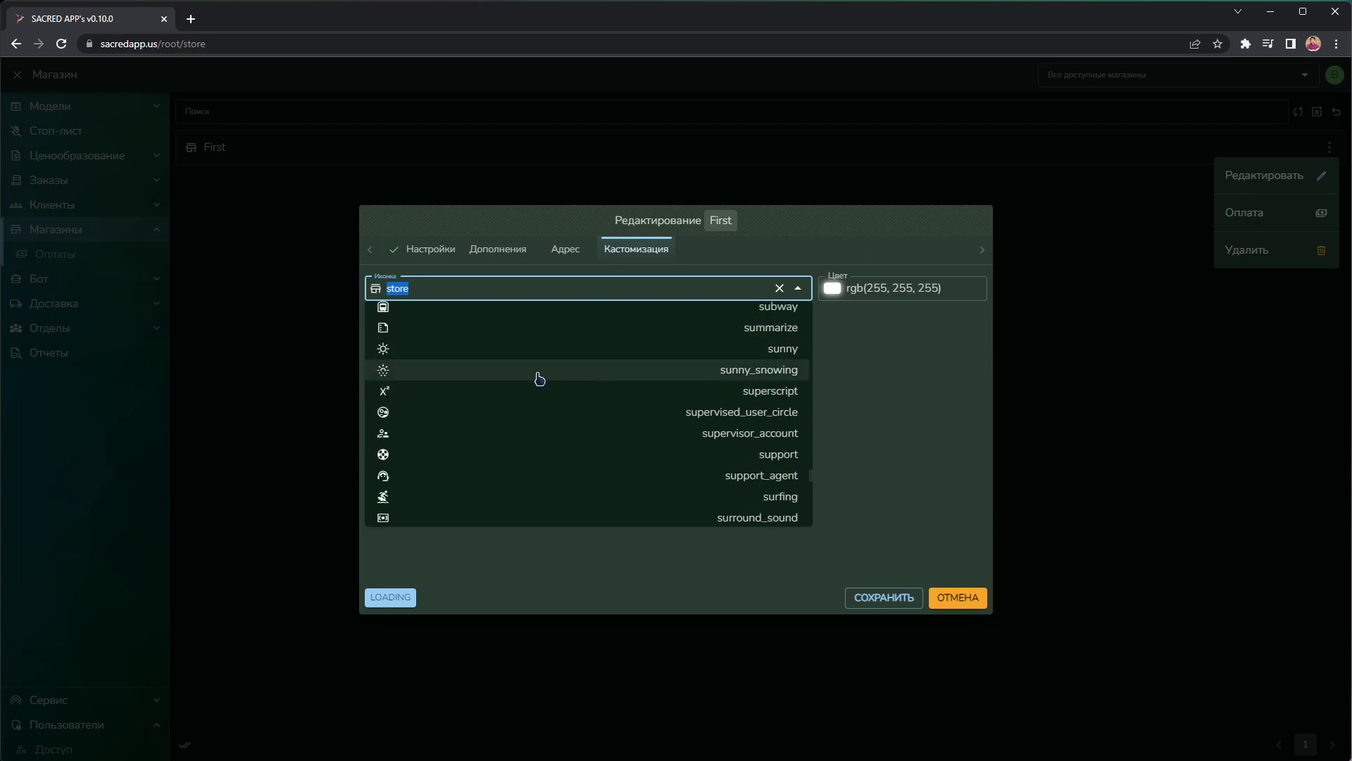
pyautogui.click(468, 376)
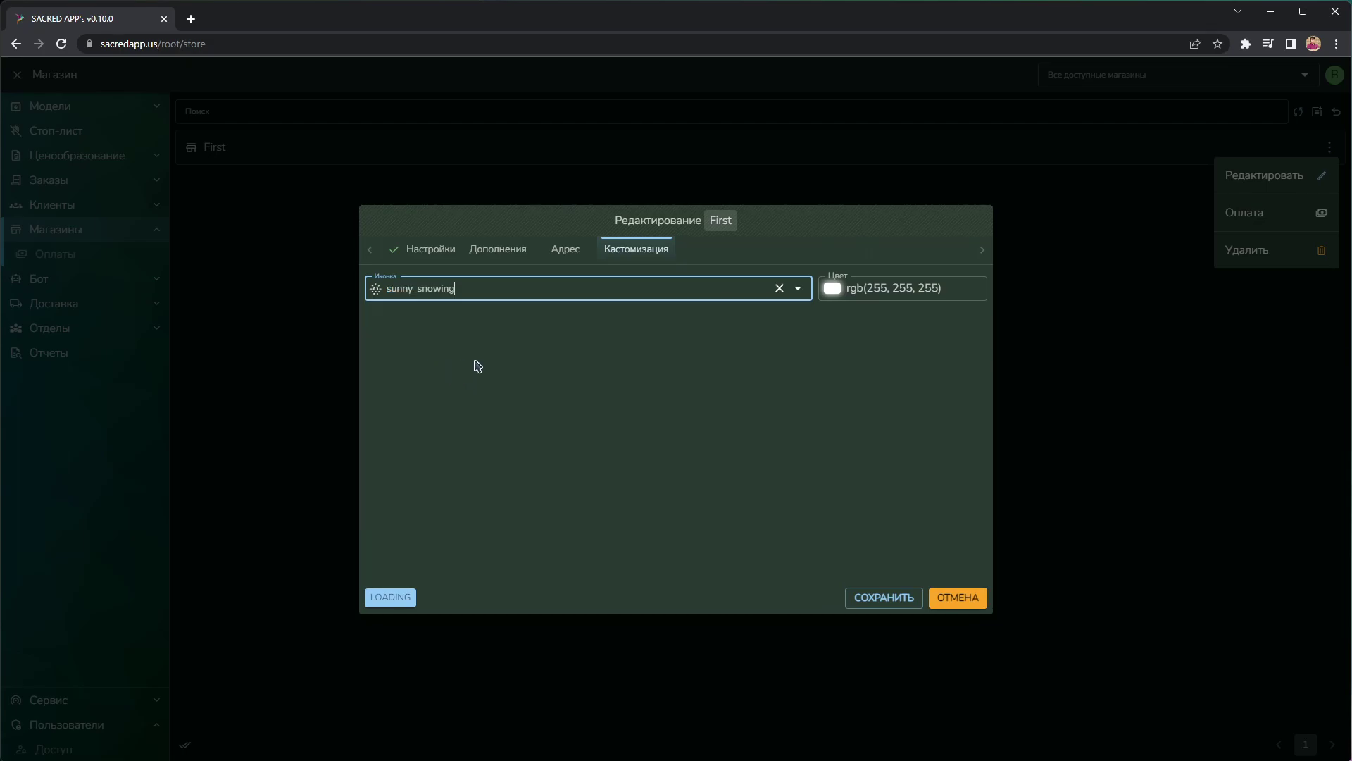
# Leave the store colour unchanged and save store First.
pyautogui.click(832, 289)
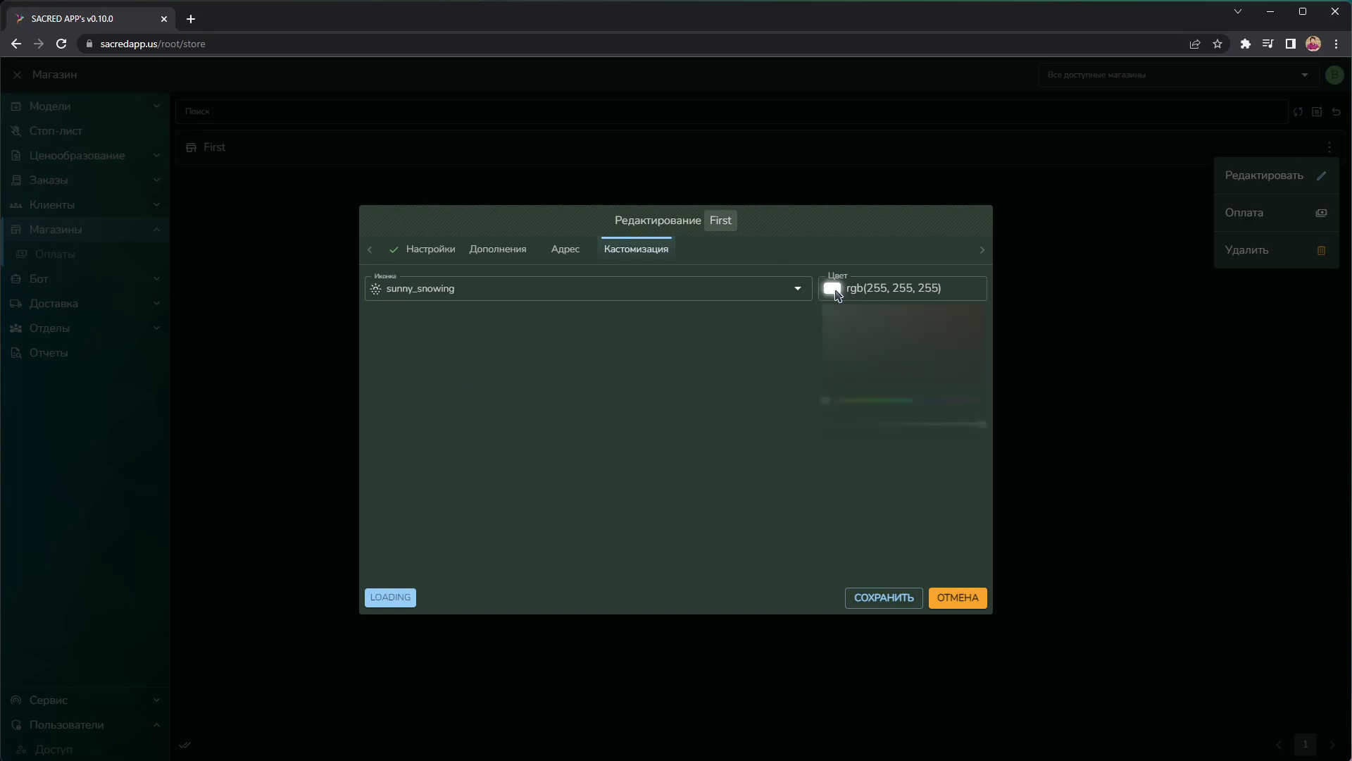
pyautogui.press('Escape')
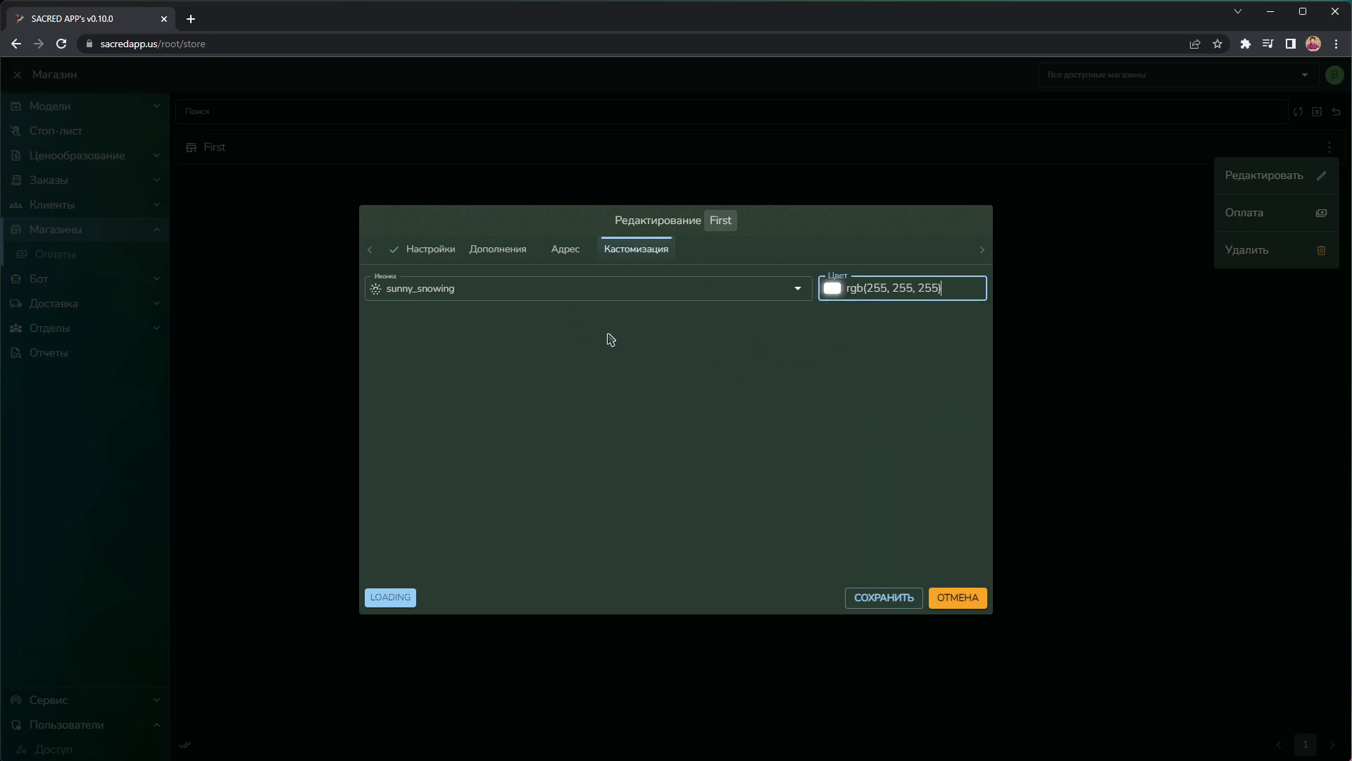
pyautogui.click(448, 252)
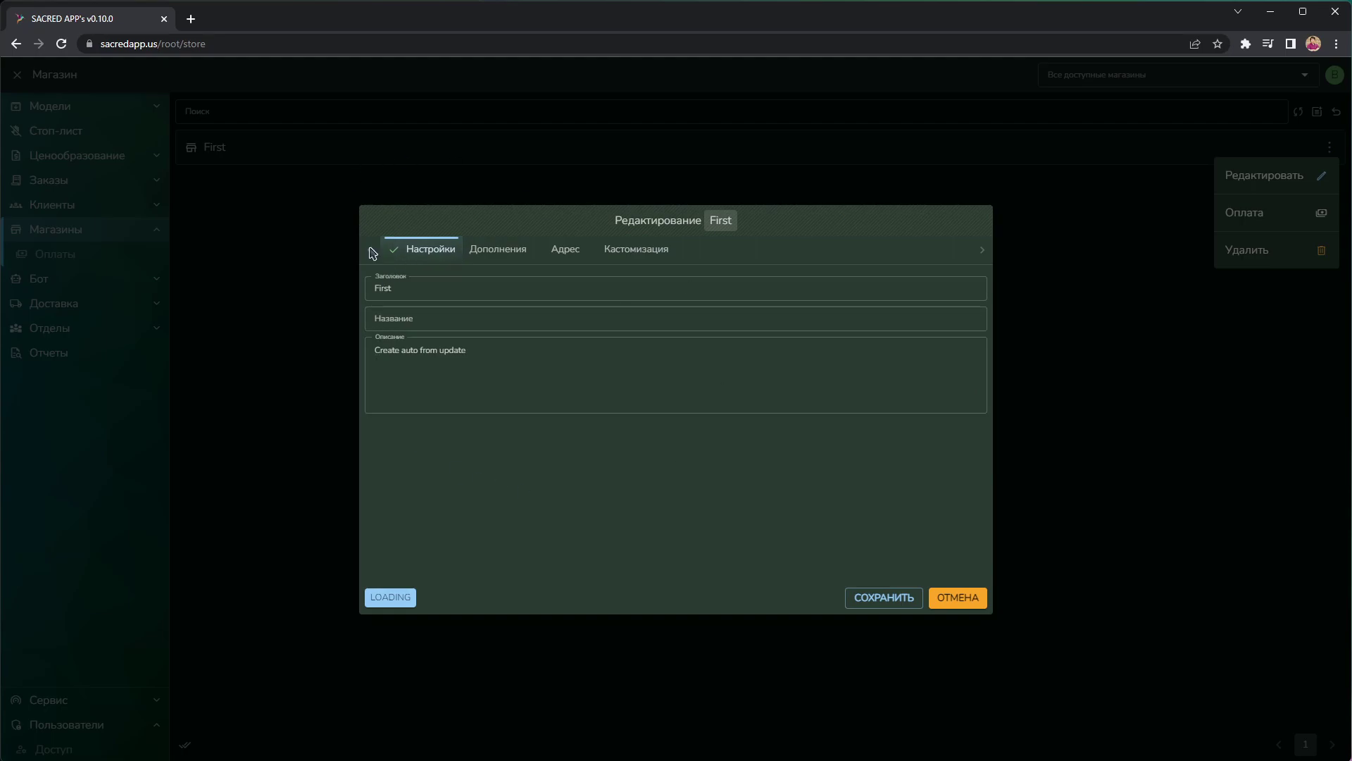
pyautogui.click(865, 598)
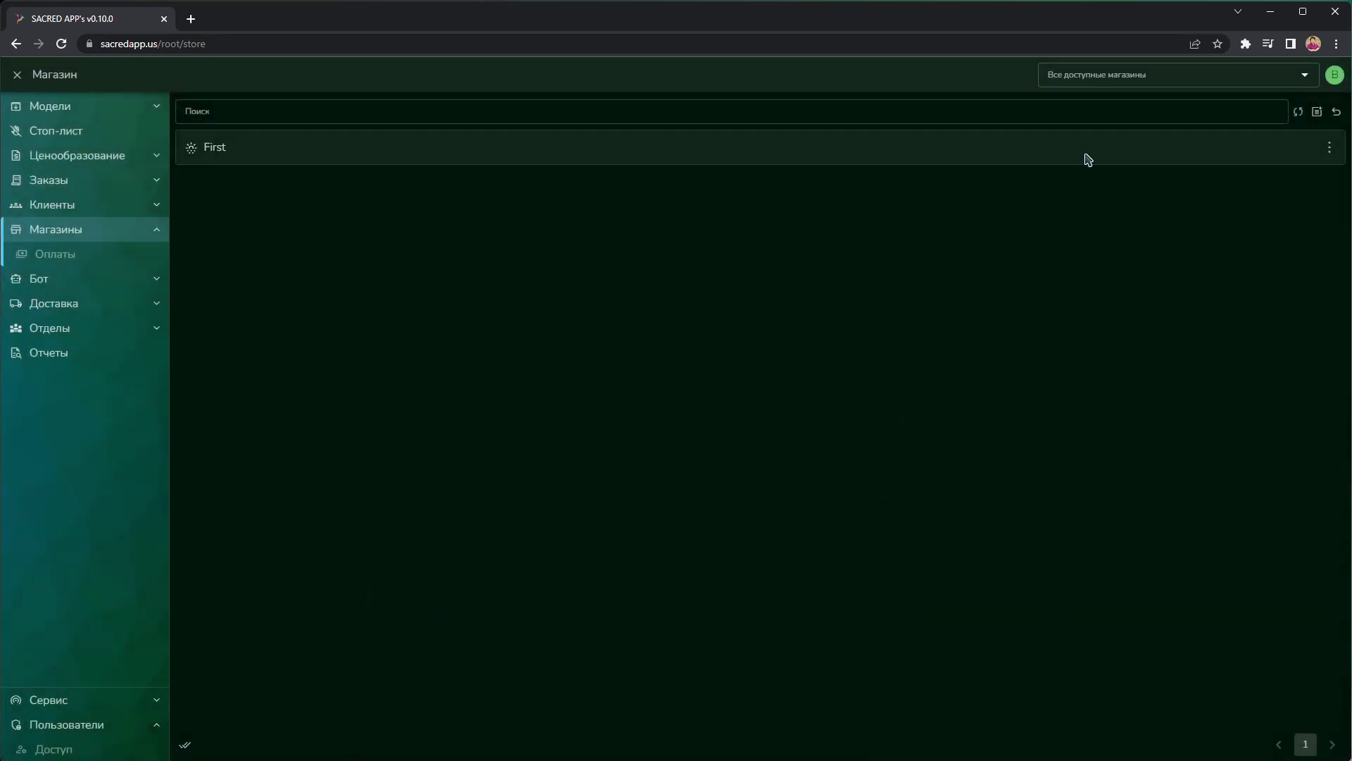
# Open store First's payment methods, listing На карту and Telegram.
pyautogui.click(1330, 147)
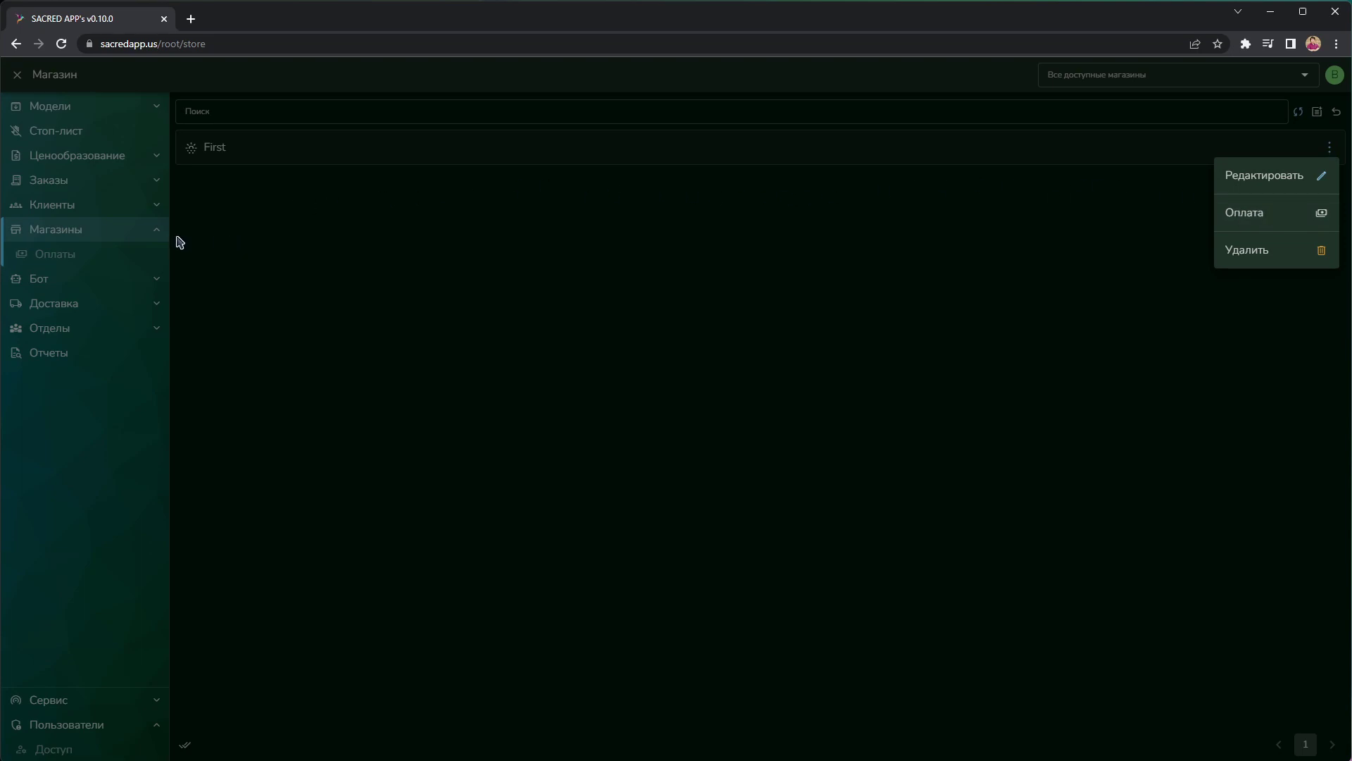
pyautogui.click(265, 269)
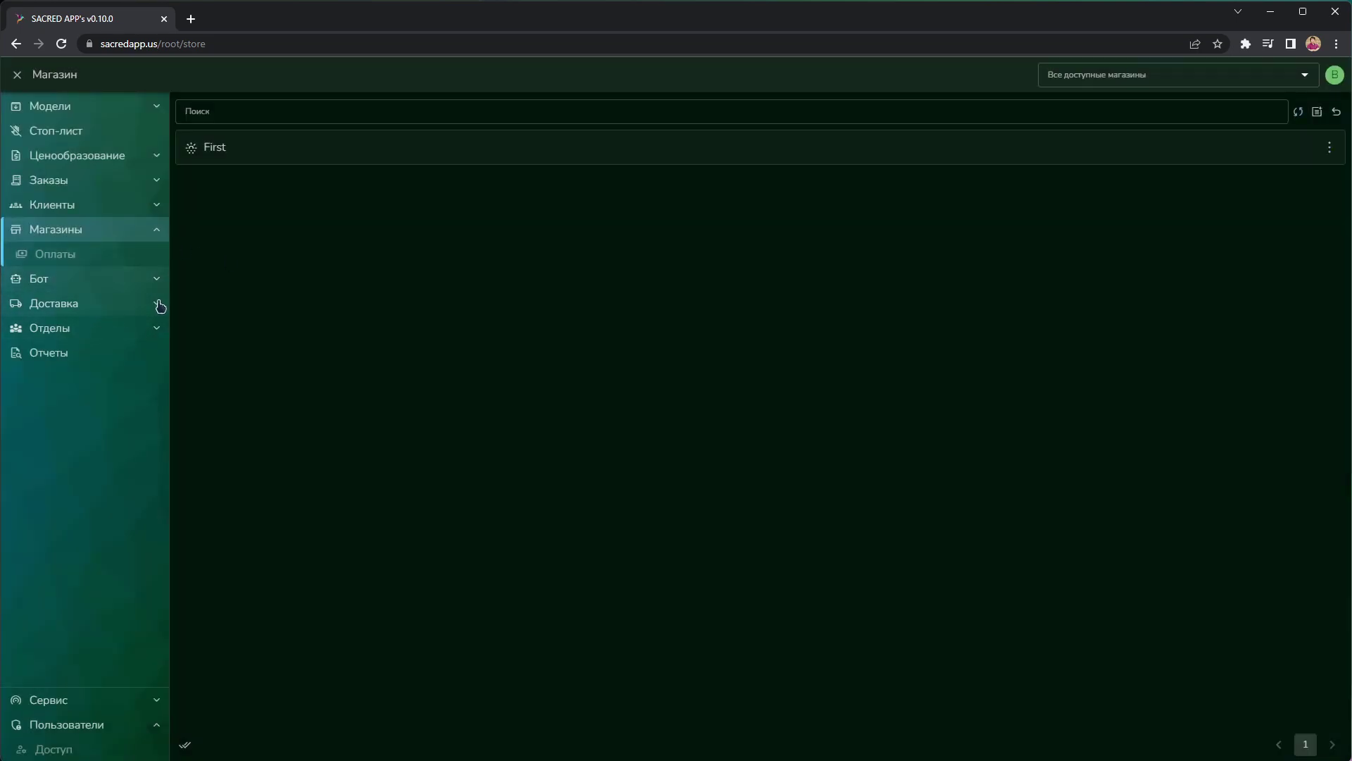
pyautogui.click(1328, 148)
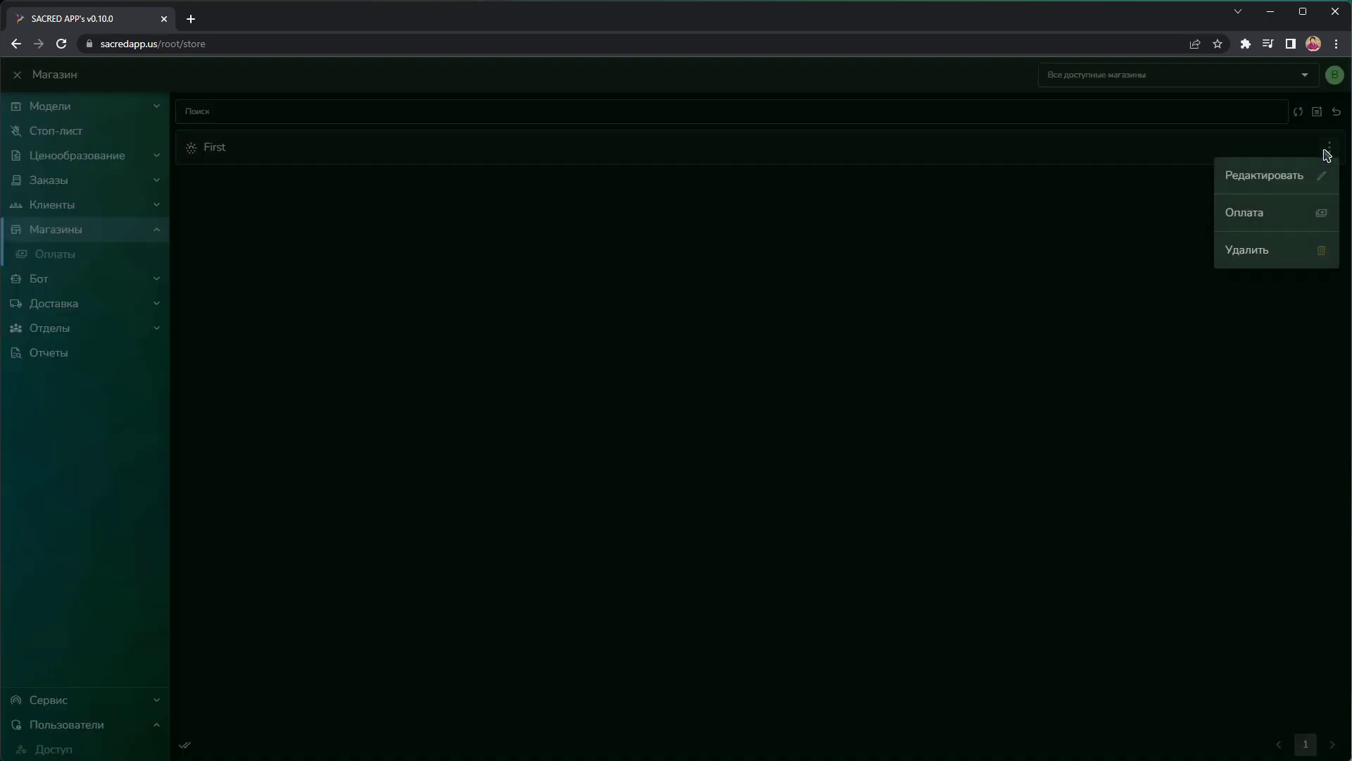
pyautogui.click(1275, 216)
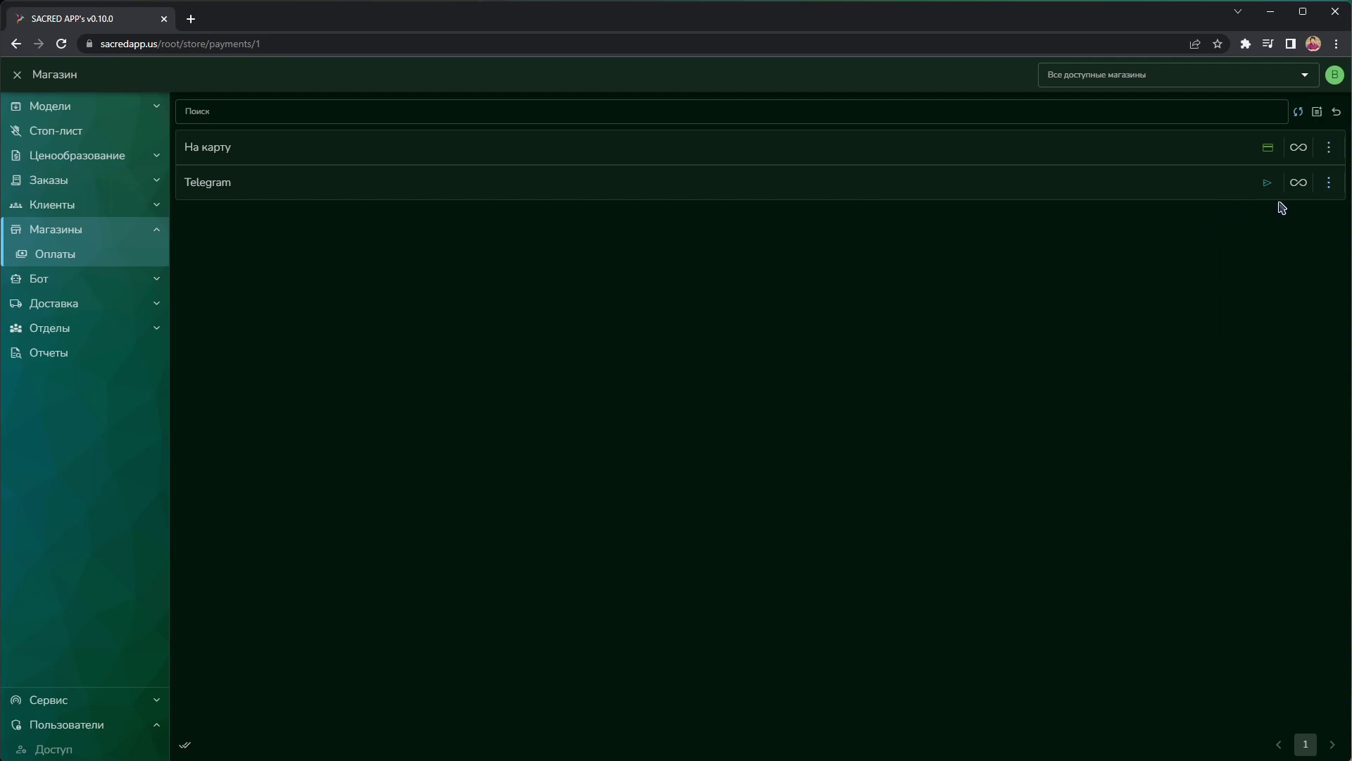
# Inspect the На карту payment's actions and cancel creating a new payment method.
pyautogui.click(1329, 147)
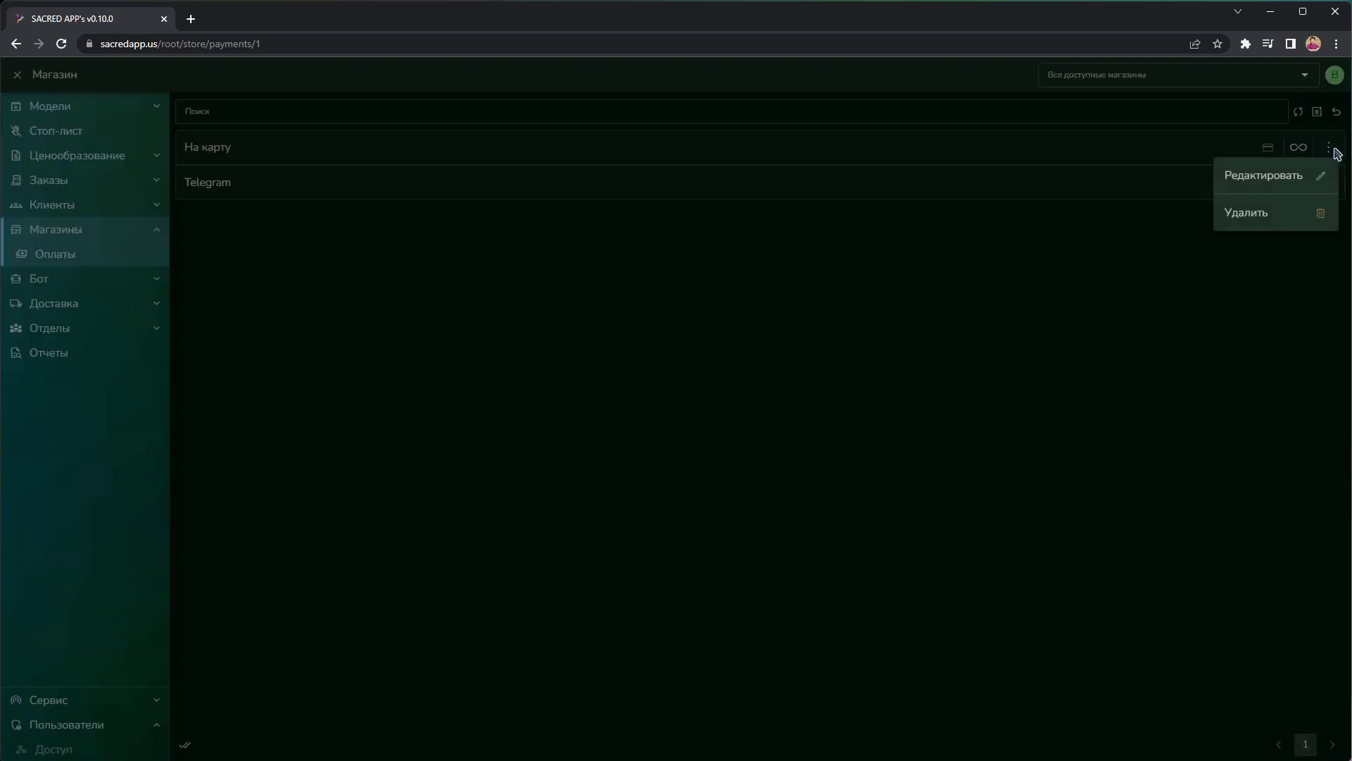
pyautogui.click(1142, 201)
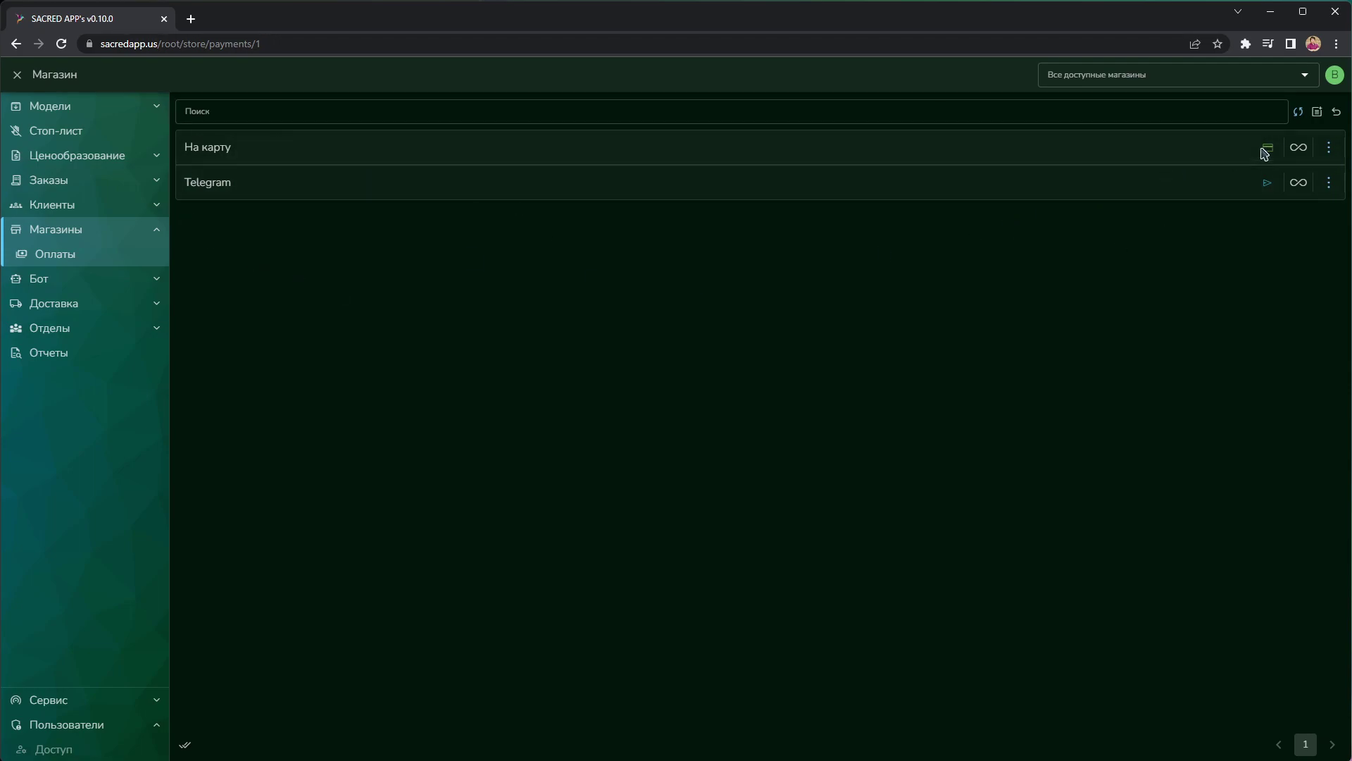
pyautogui.click(1317, 112)
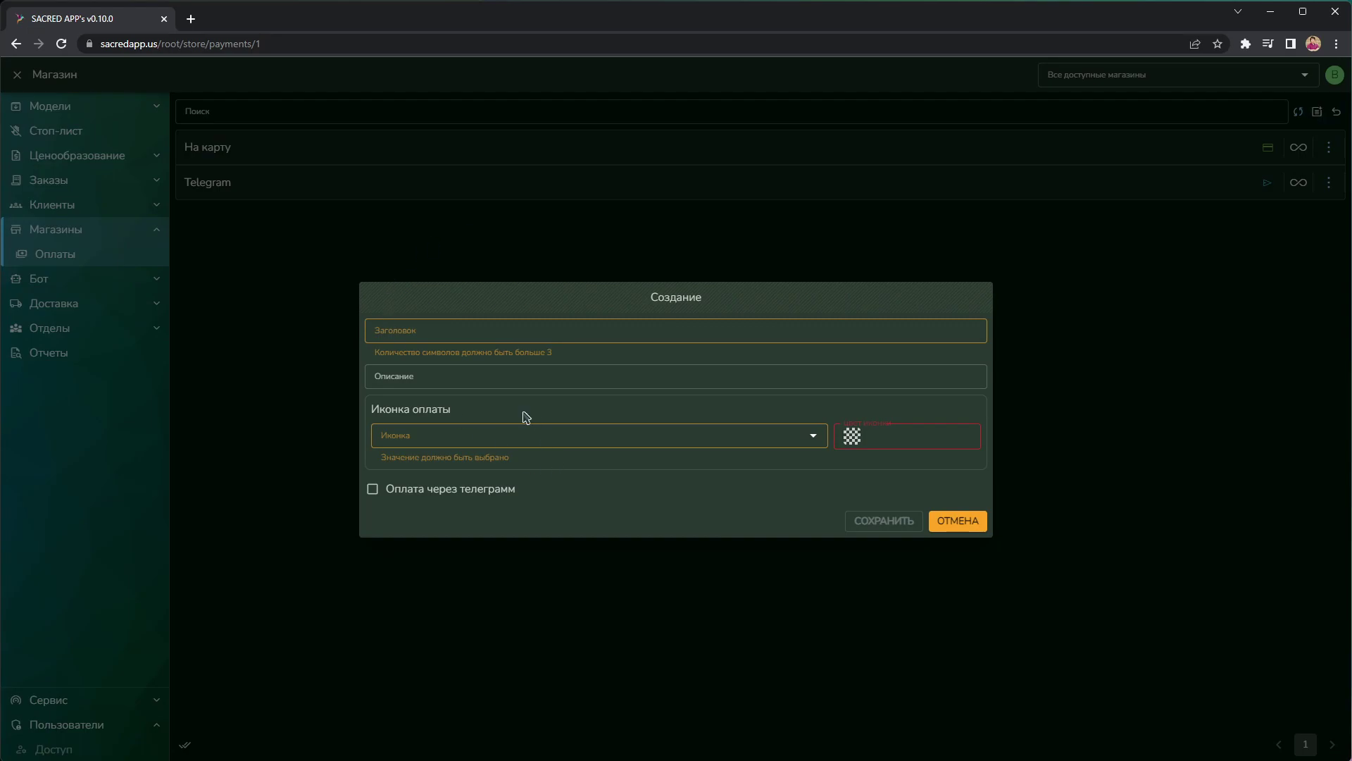
pyautogui.click(947, 521)
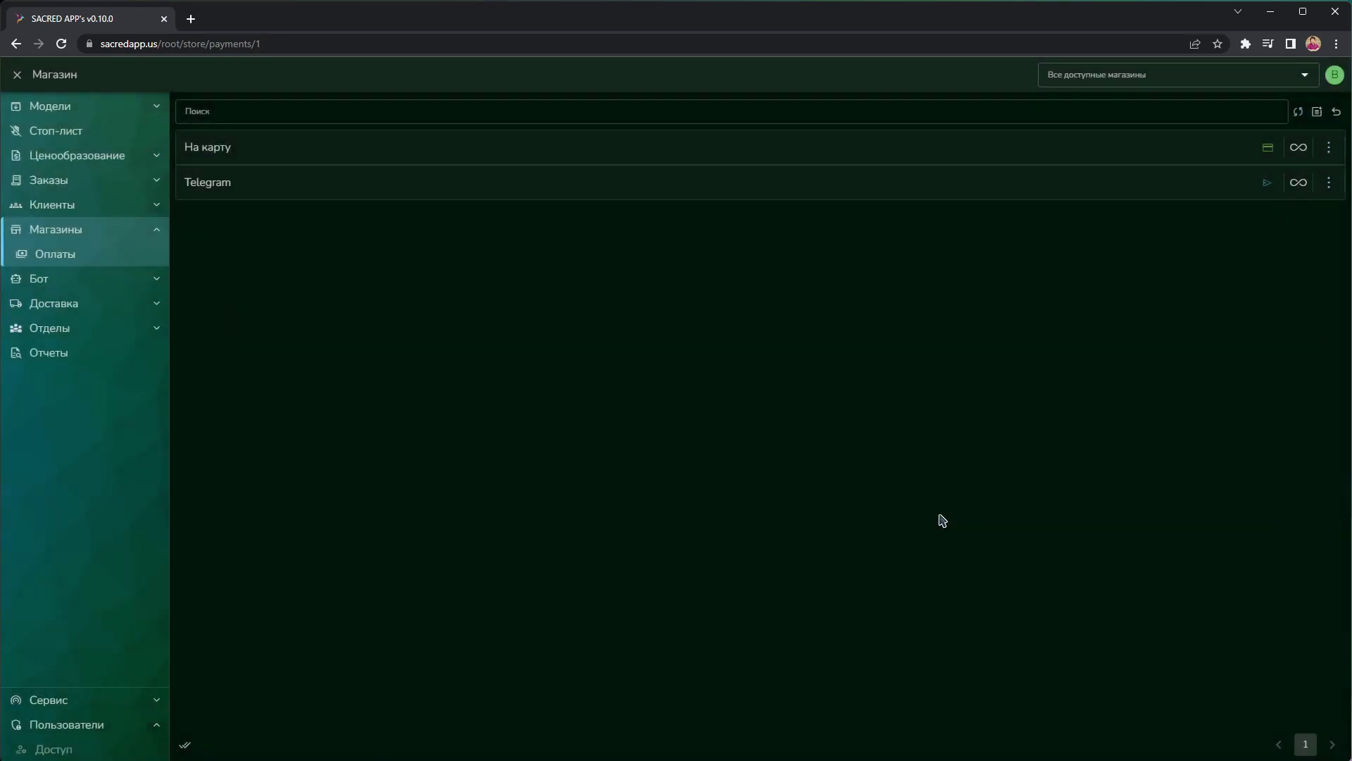
pyautogui.click(151, 229)
# Filter the model categories to store First, then open the service settings page.
pyautogui.click(99, 105)
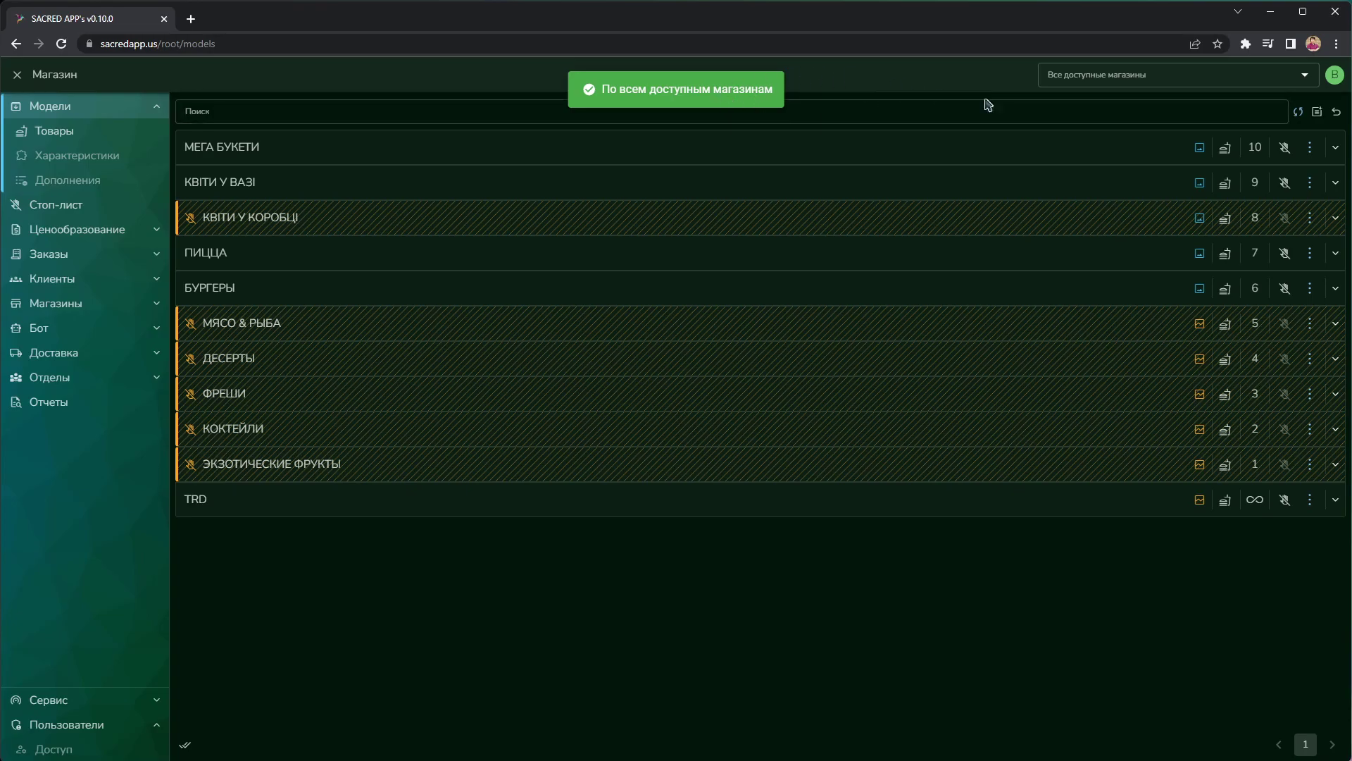
pyautogui.click(1310, 76)
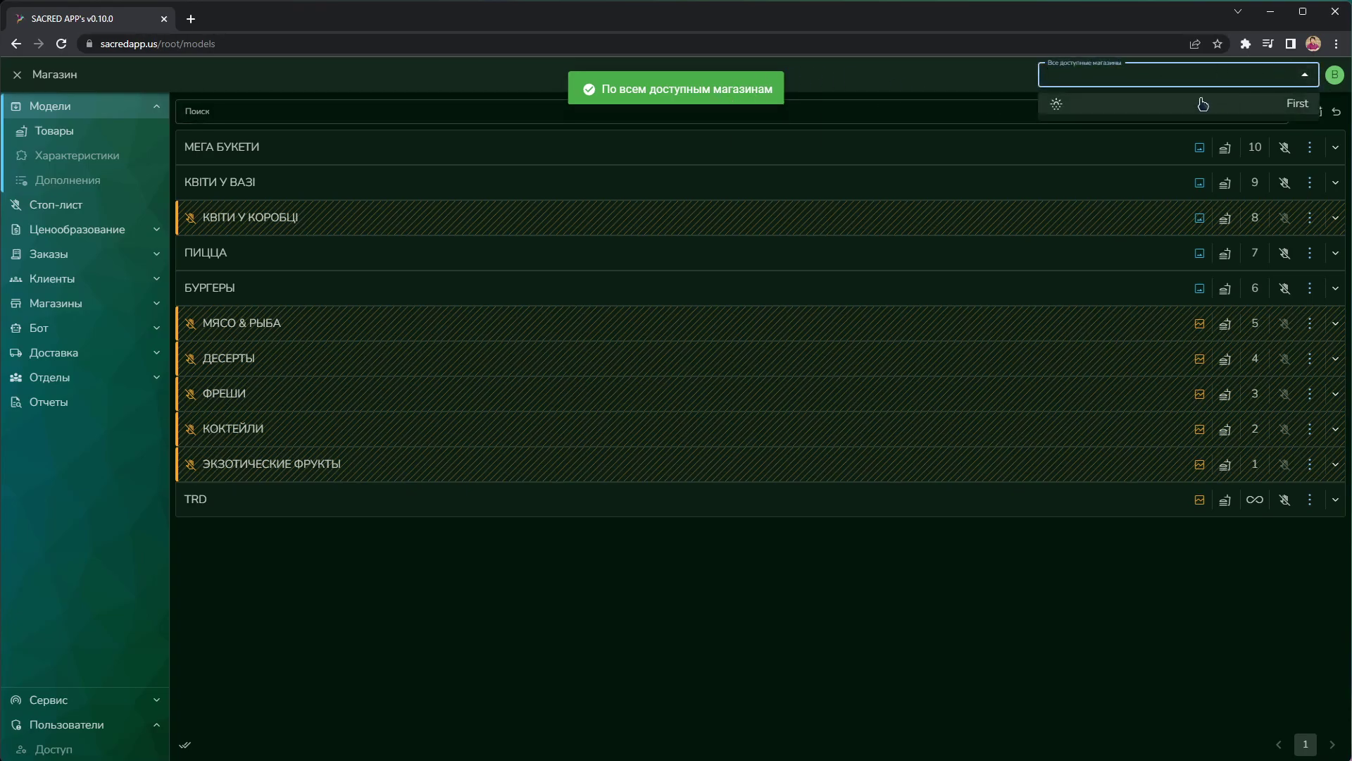
pyautogui.click(1159, 105)
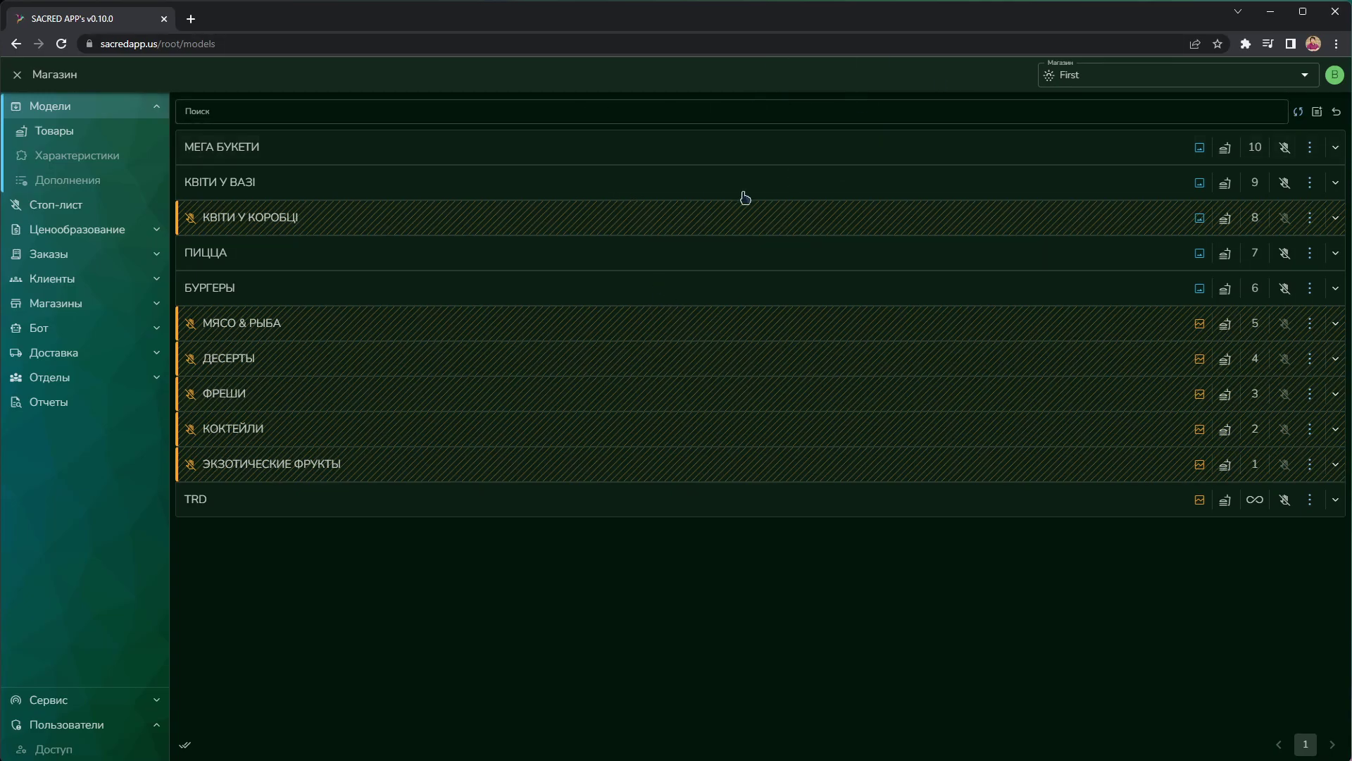
pyautogui.click(90, 699)
pyautogui.click(75, 675)
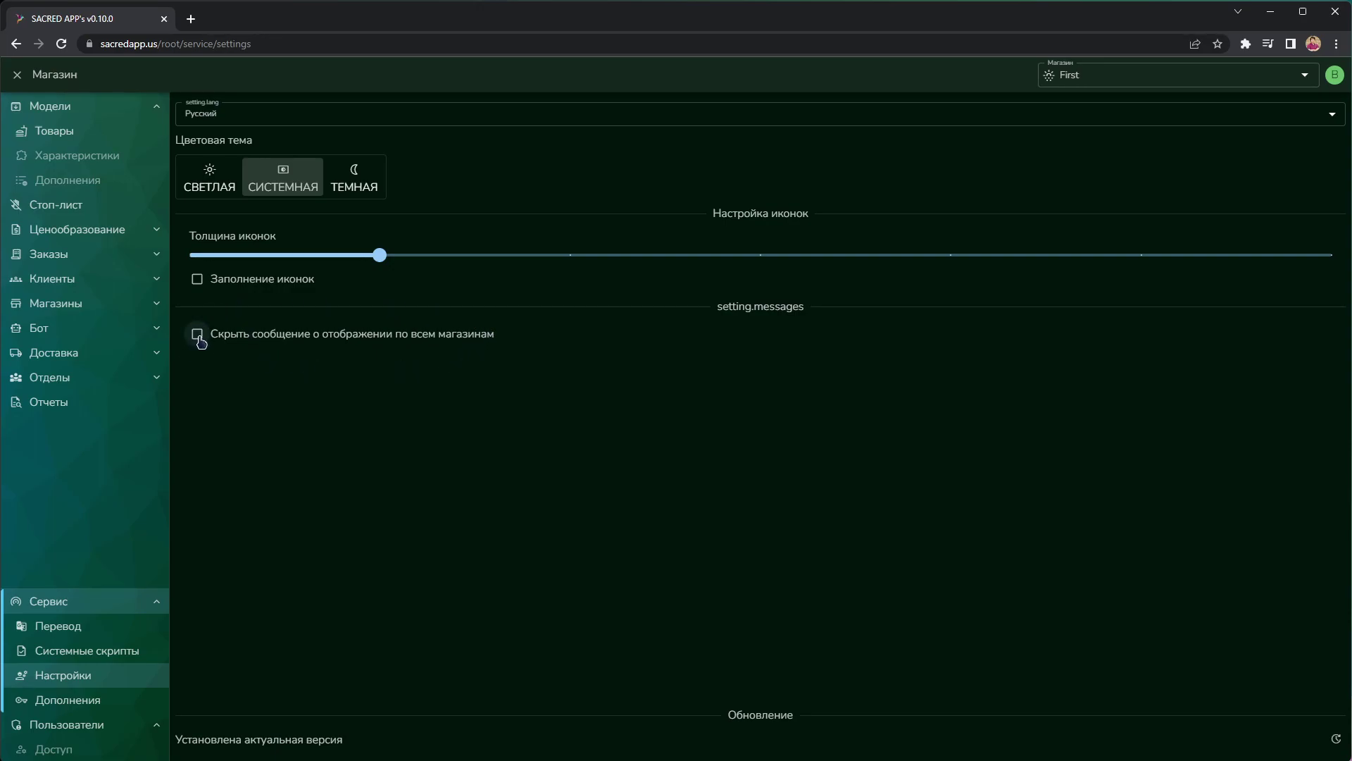
# Hide the all-stores notice, reset the Models filter to all stores, and cancel a new category.
pyautogui.click(475, 340)
pyautogui.click(49, 105)
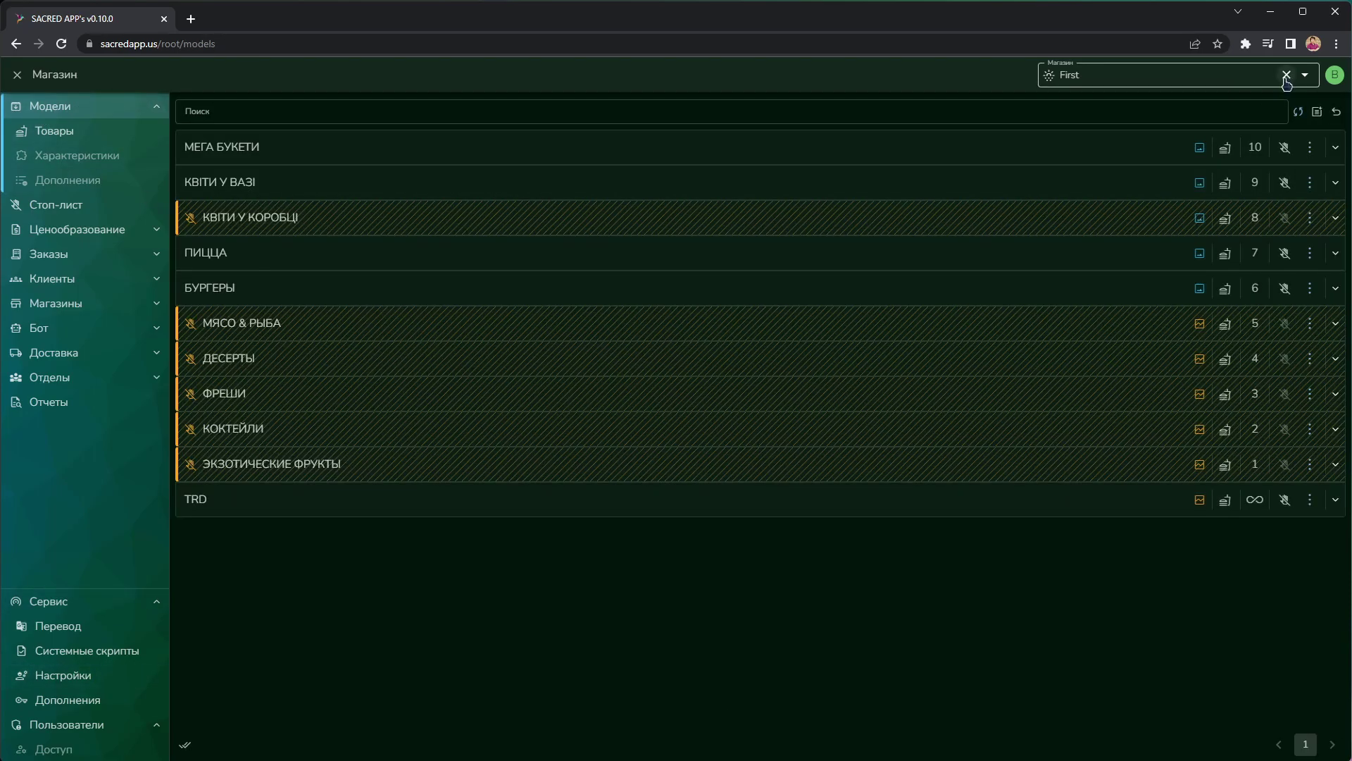
pyautogui.click(1286, 75)
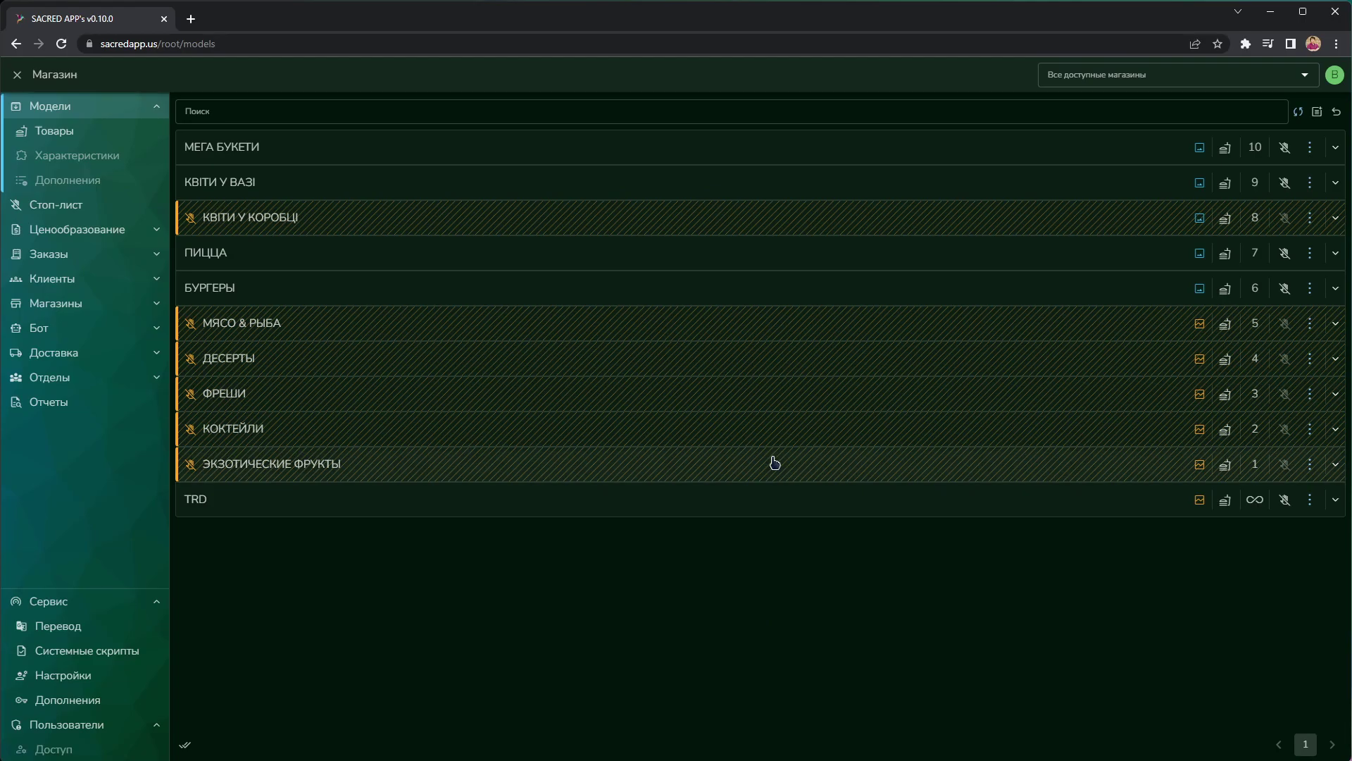
pyautogui.click(1317, 112)
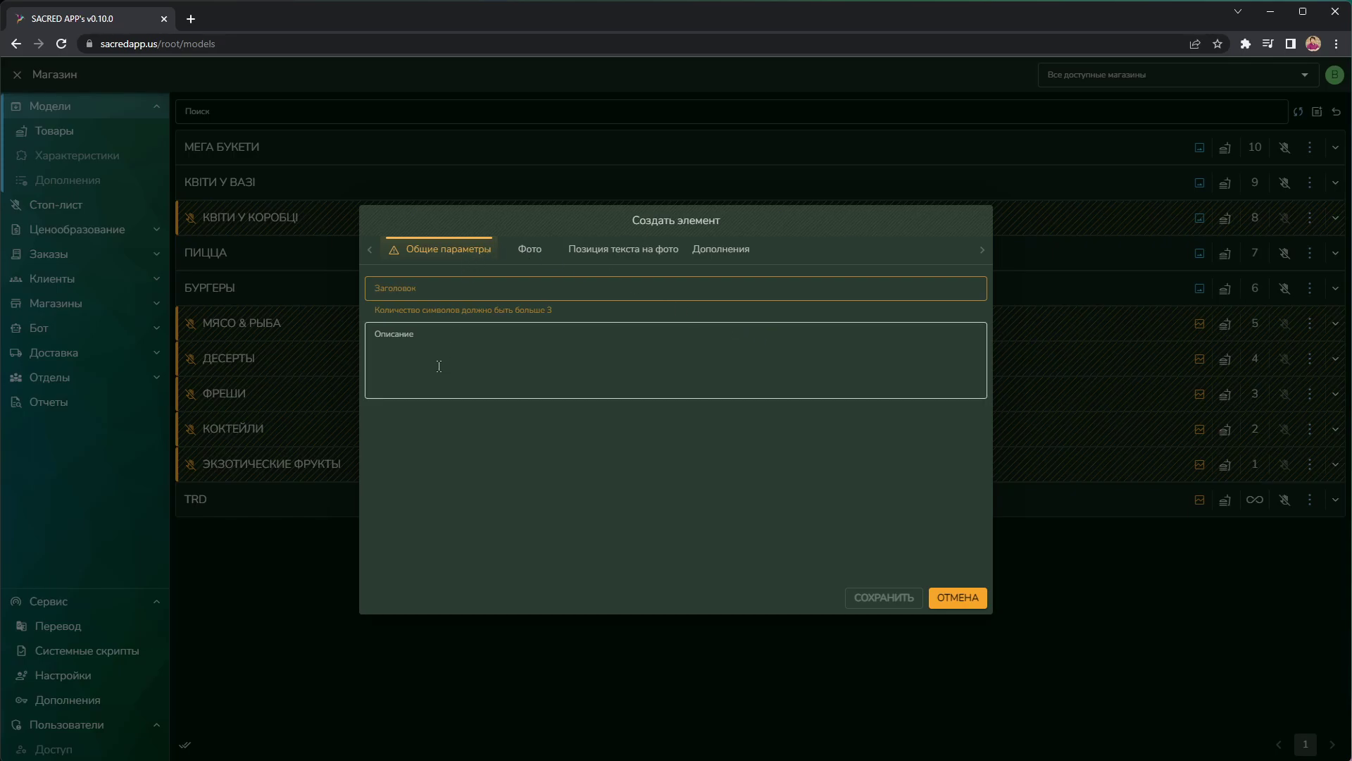
pyautogui.click(954, 600)
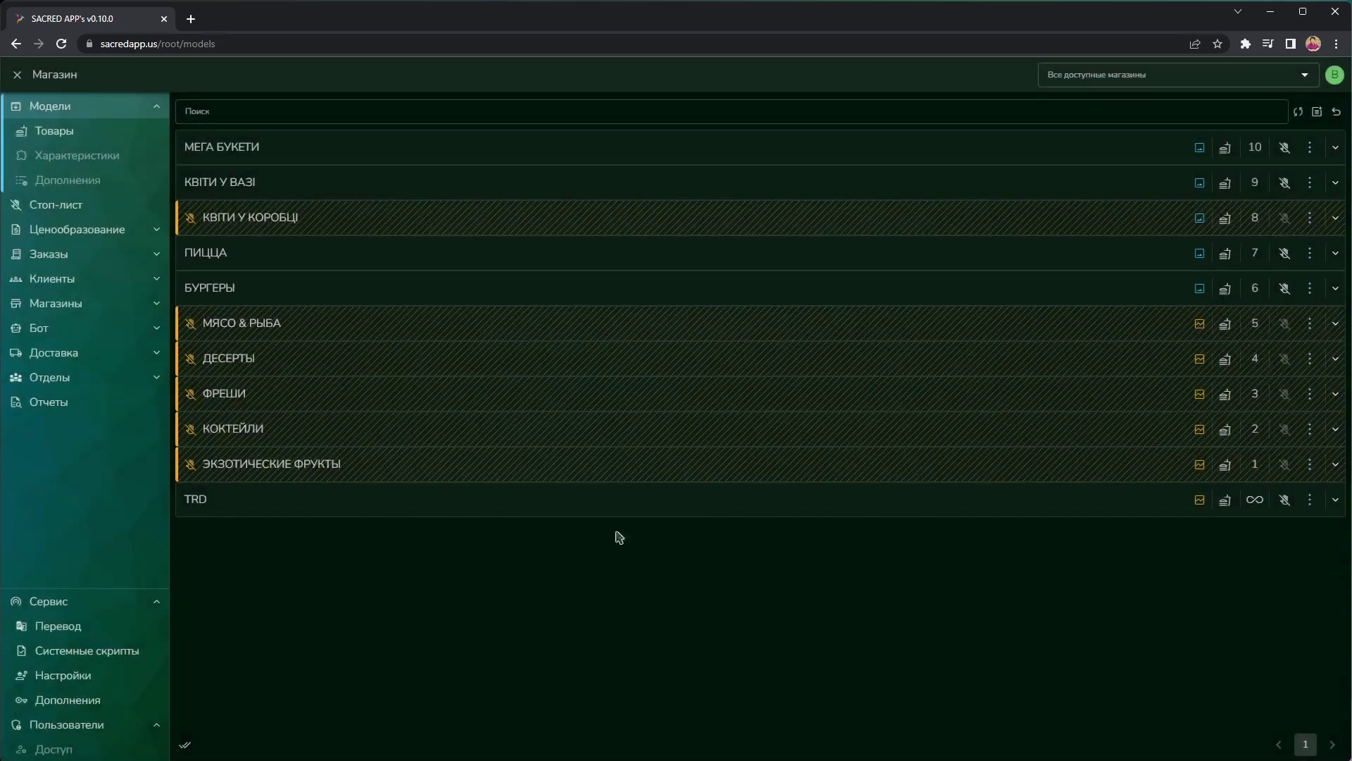
pyautogui.click(106, 306)
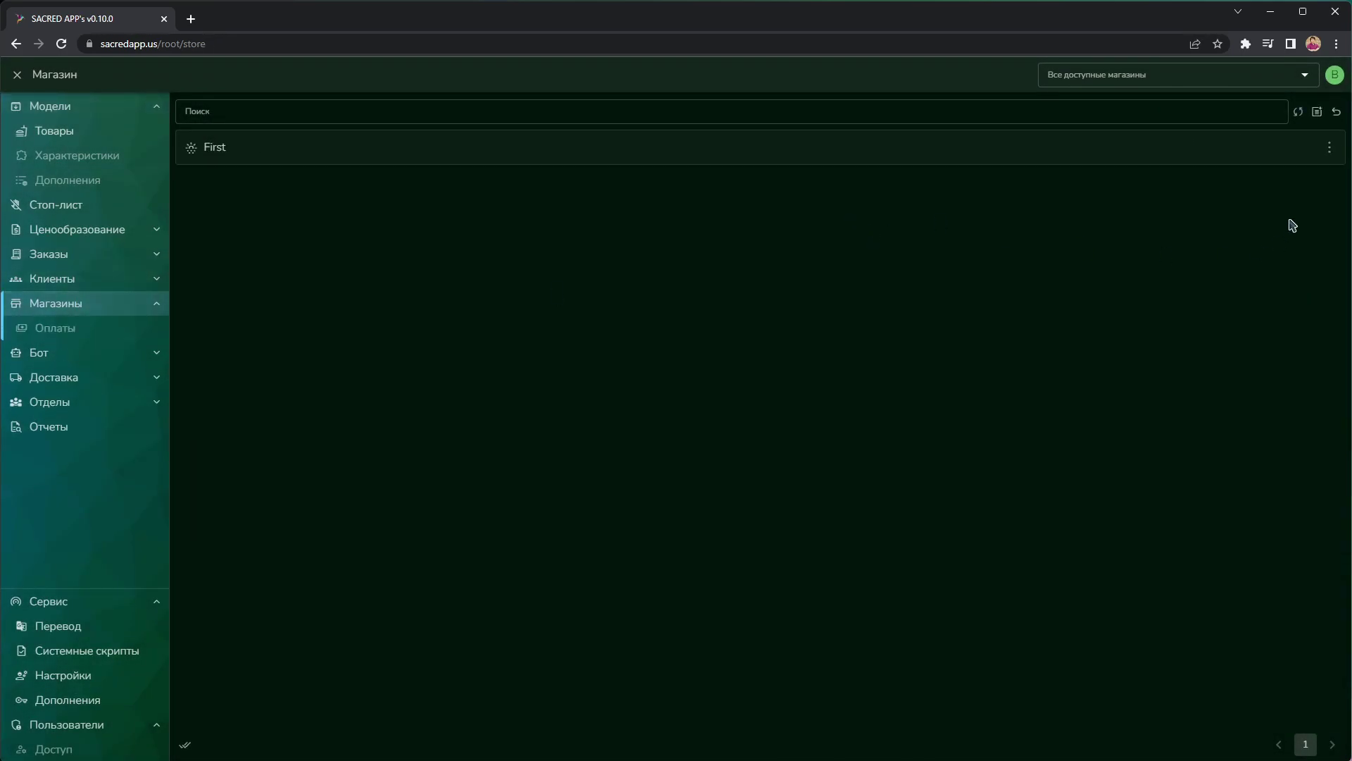
# Create a new store titled 'Второй', retyping the title after keyboard-layout mistakes.
pyautogui.click(1317, 111)
pyautogui.click(634, 290)
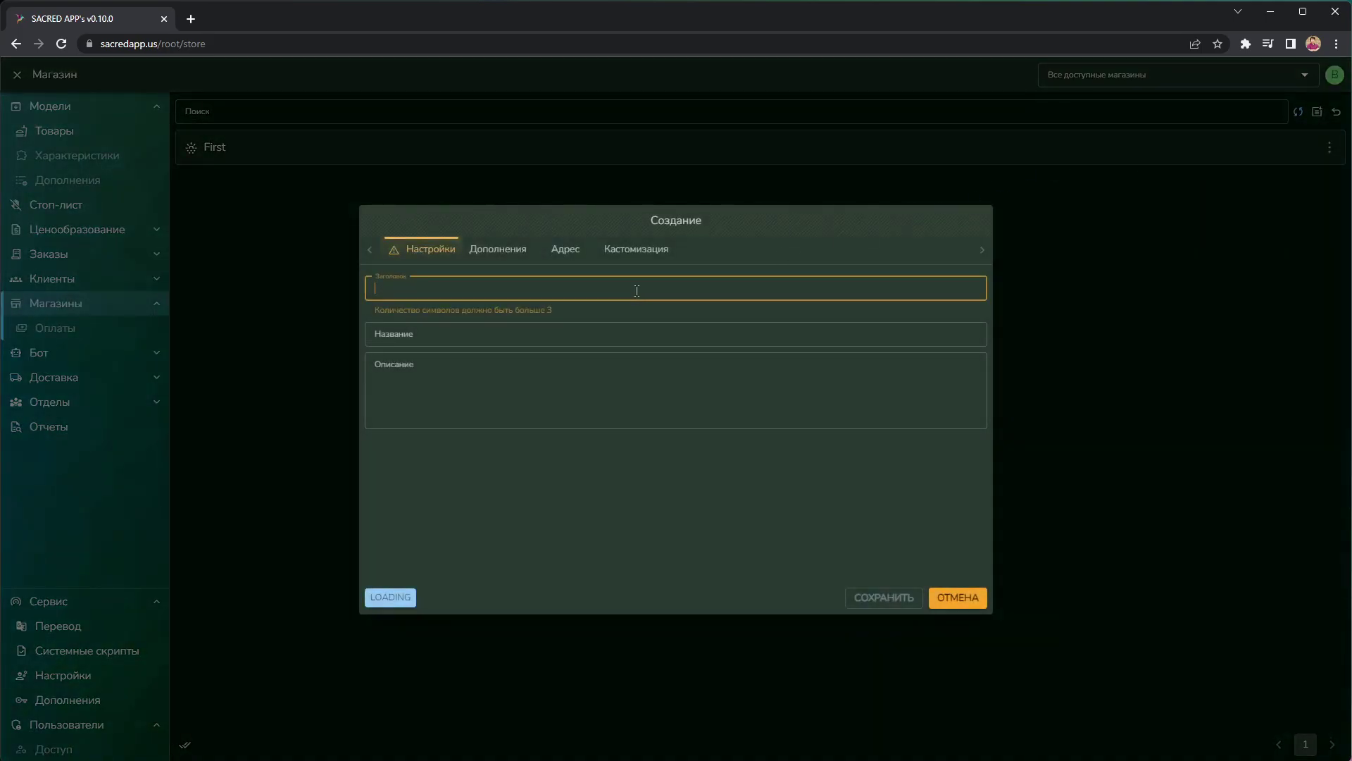
pyautogui.write('Drijhjq')
pyautogui.hotkey('ctrl', 'a')
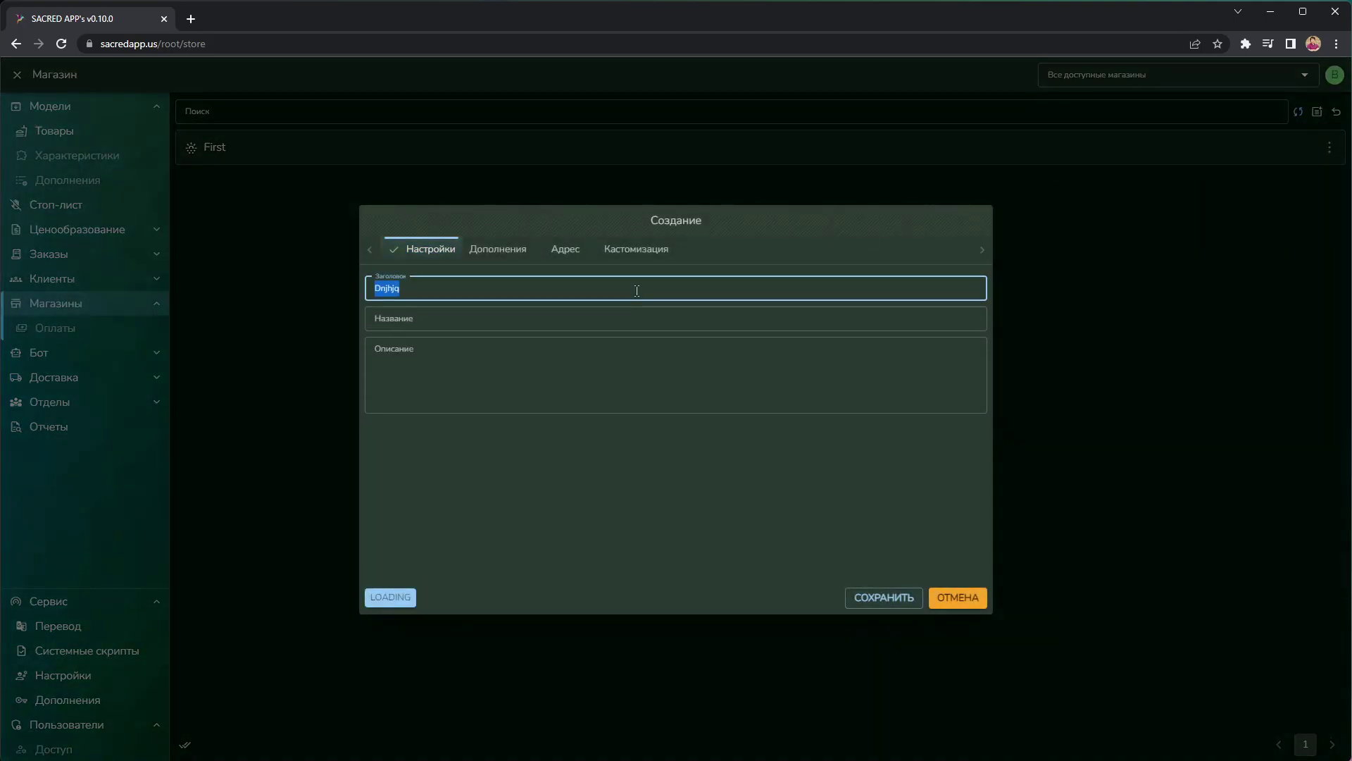
pyautogui.press('BackSpace')
pyautogui.write('Dnjh')
pyautogui.hotkey('ctrl', 'a')
pyautogui.press('BackSpace')
pyautogui.write('Втор')
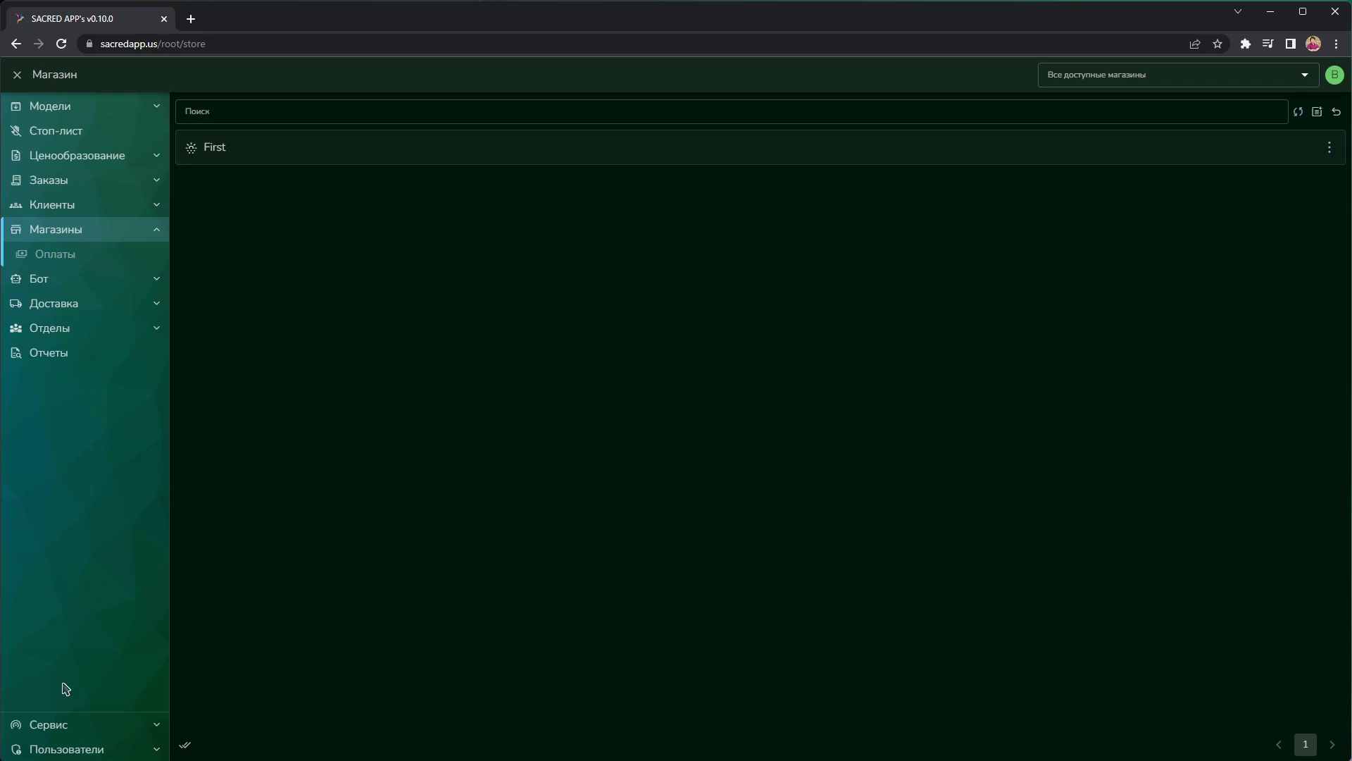
# Give a user access to both stores First and Второй, save, and return to the stores list.
pyautogui.click(66, 749)
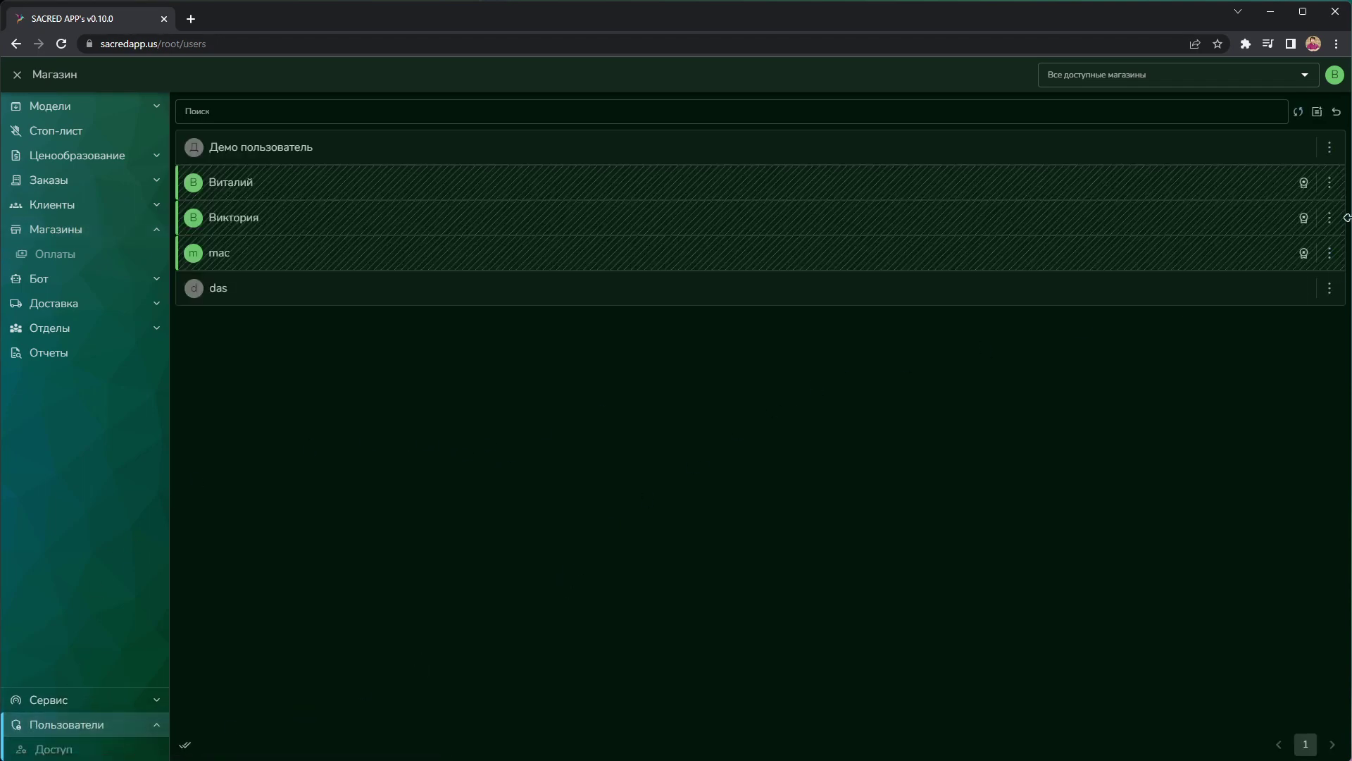
pyautogui.click(1329, 183)
pyautogui.click(1275, 212)
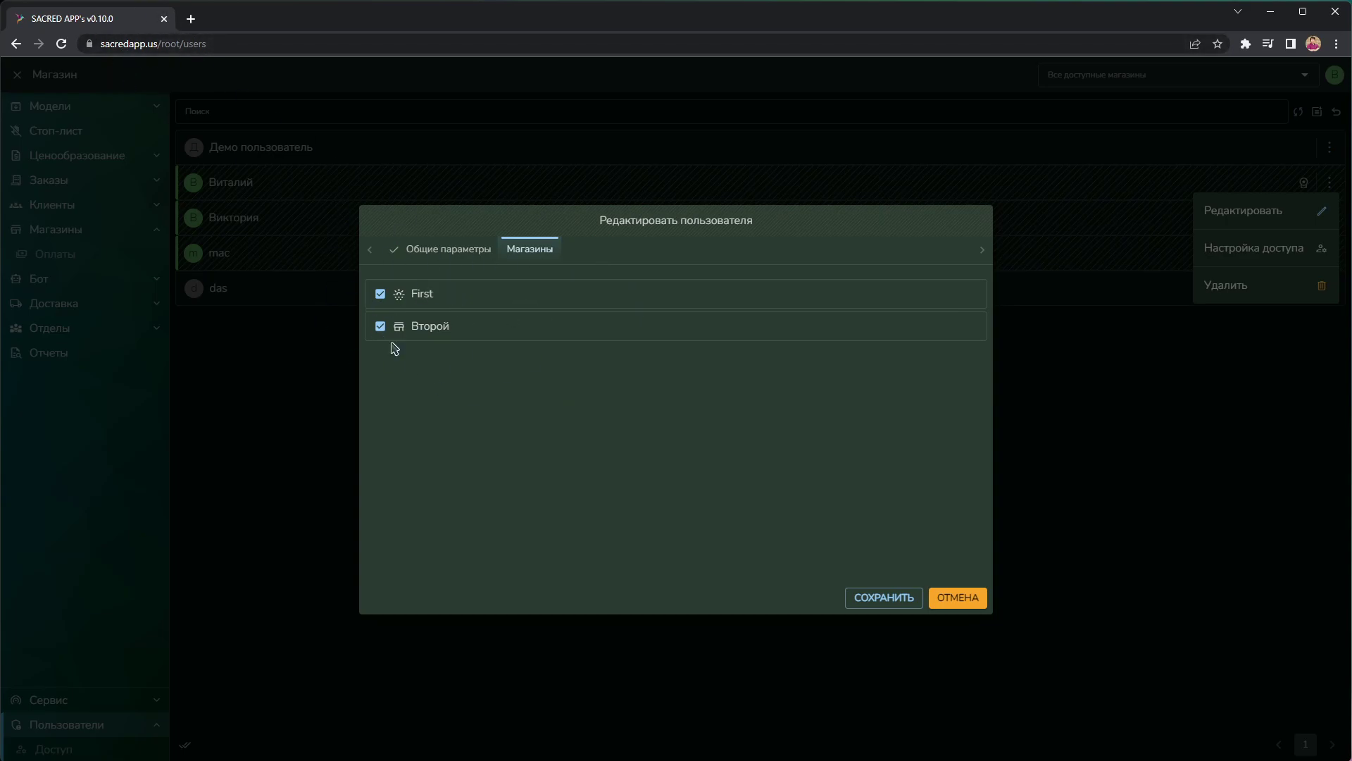
pyautogui.click(872, 599)
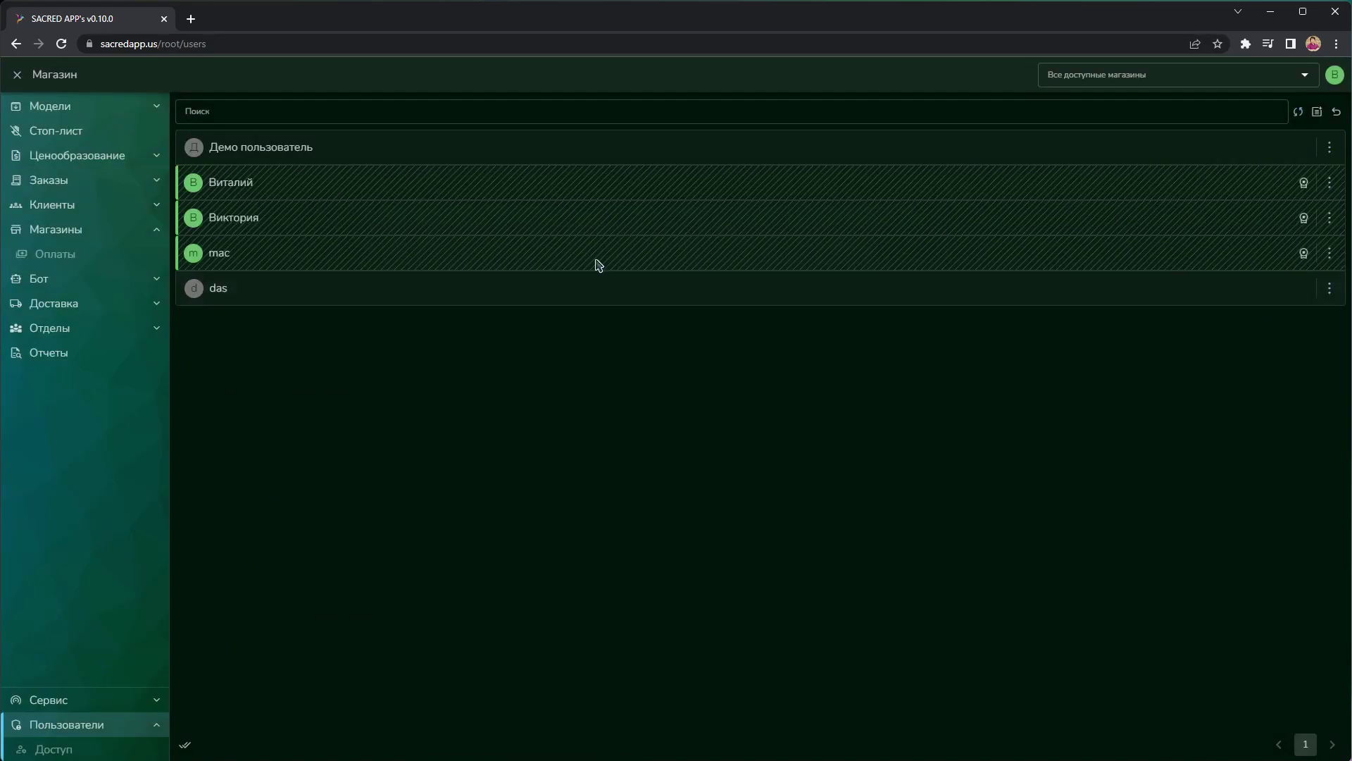
pyautogui.click(95, 236)
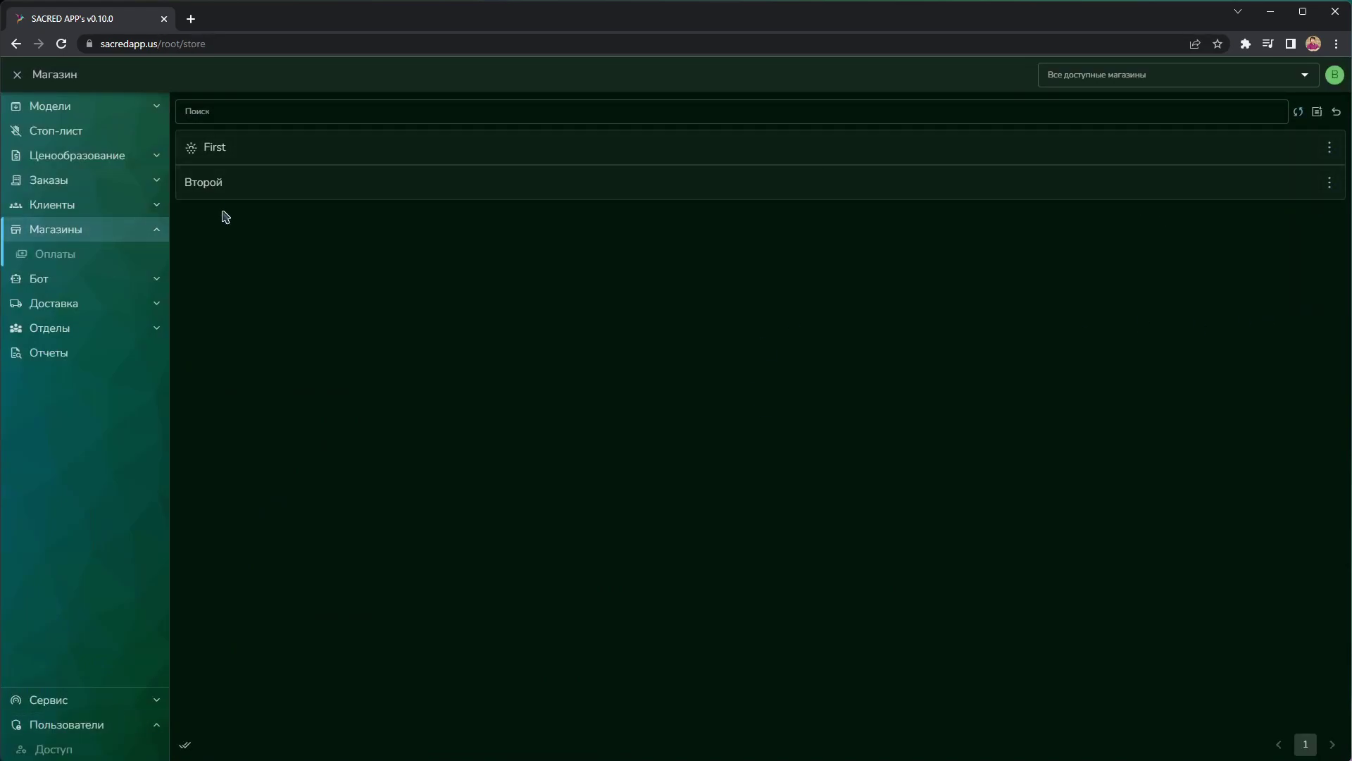
# Start a new model category in Модели and check its Магазин store options without choosing one.
pyautogui.click(64, 107)
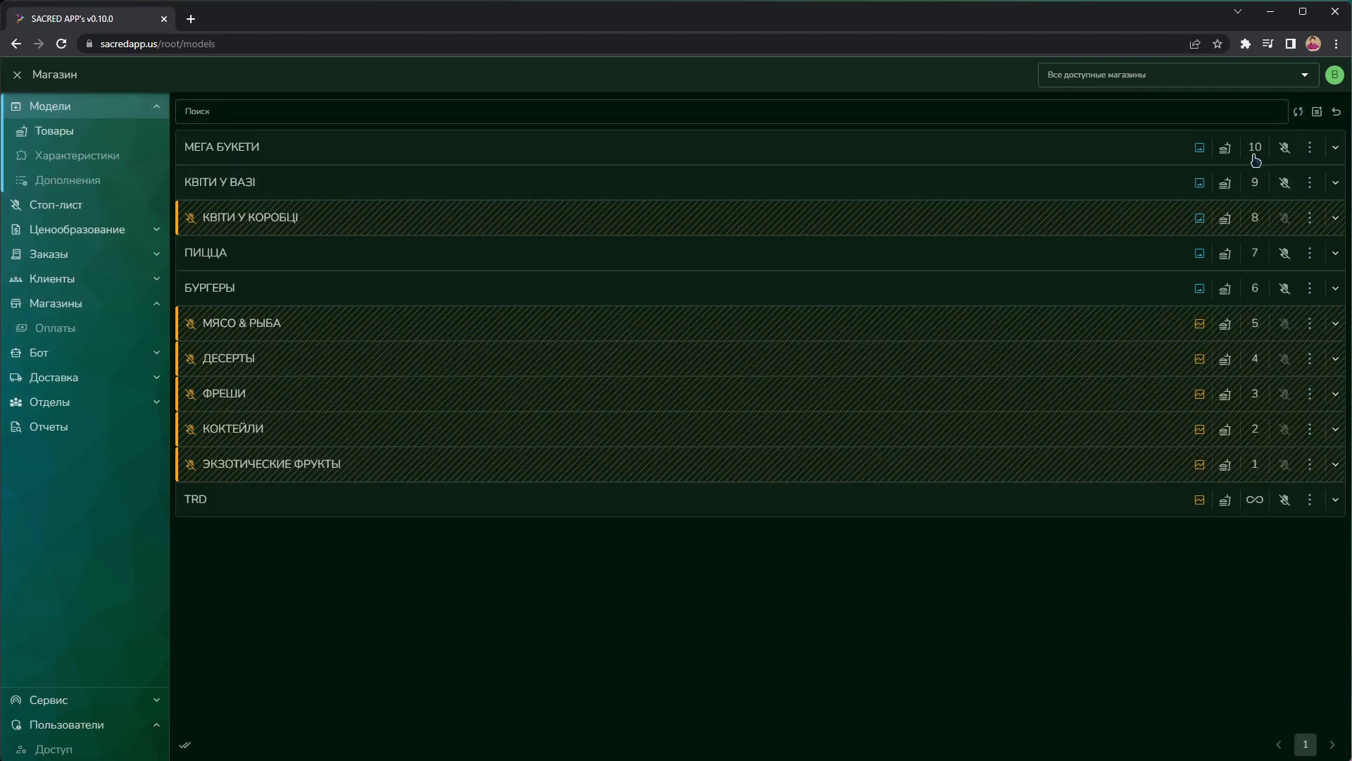
pyautogui.click(1318, 112)
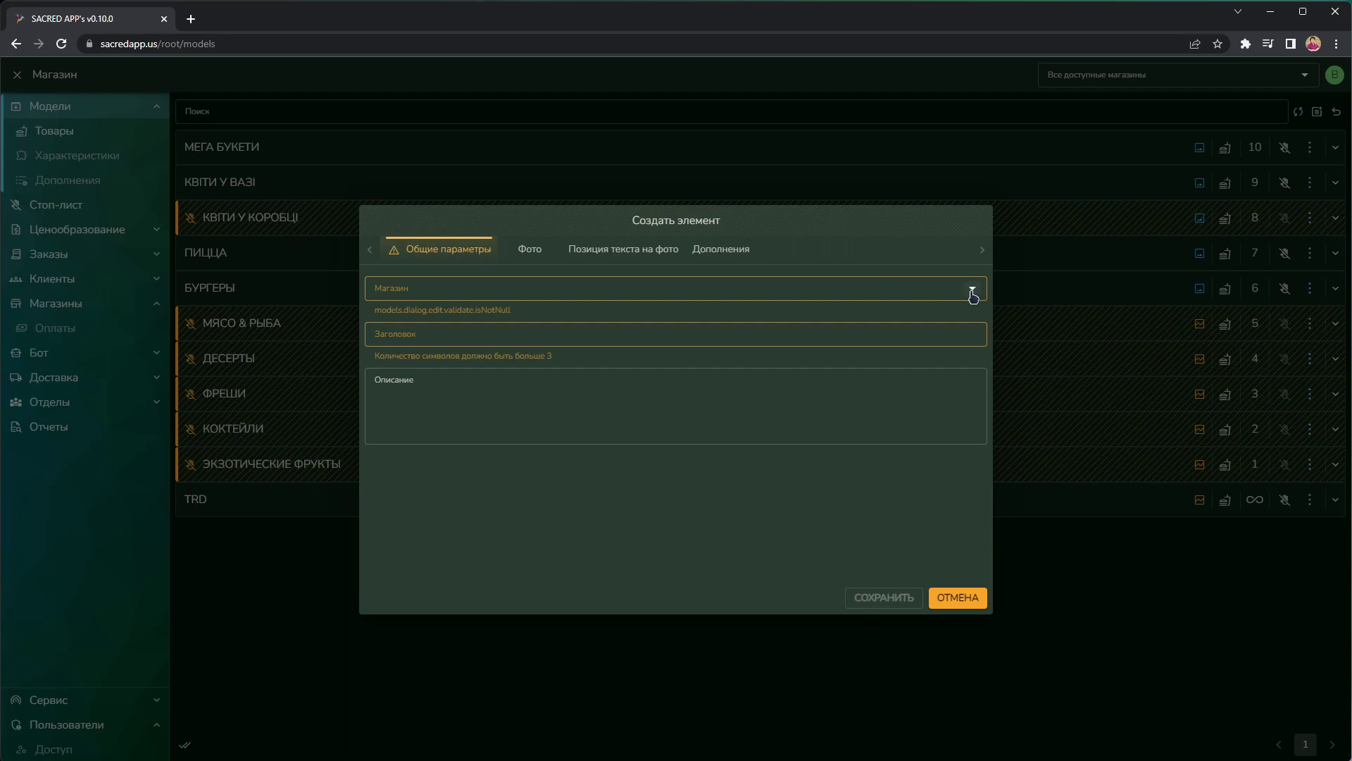
pyautogui.click(973, 288)
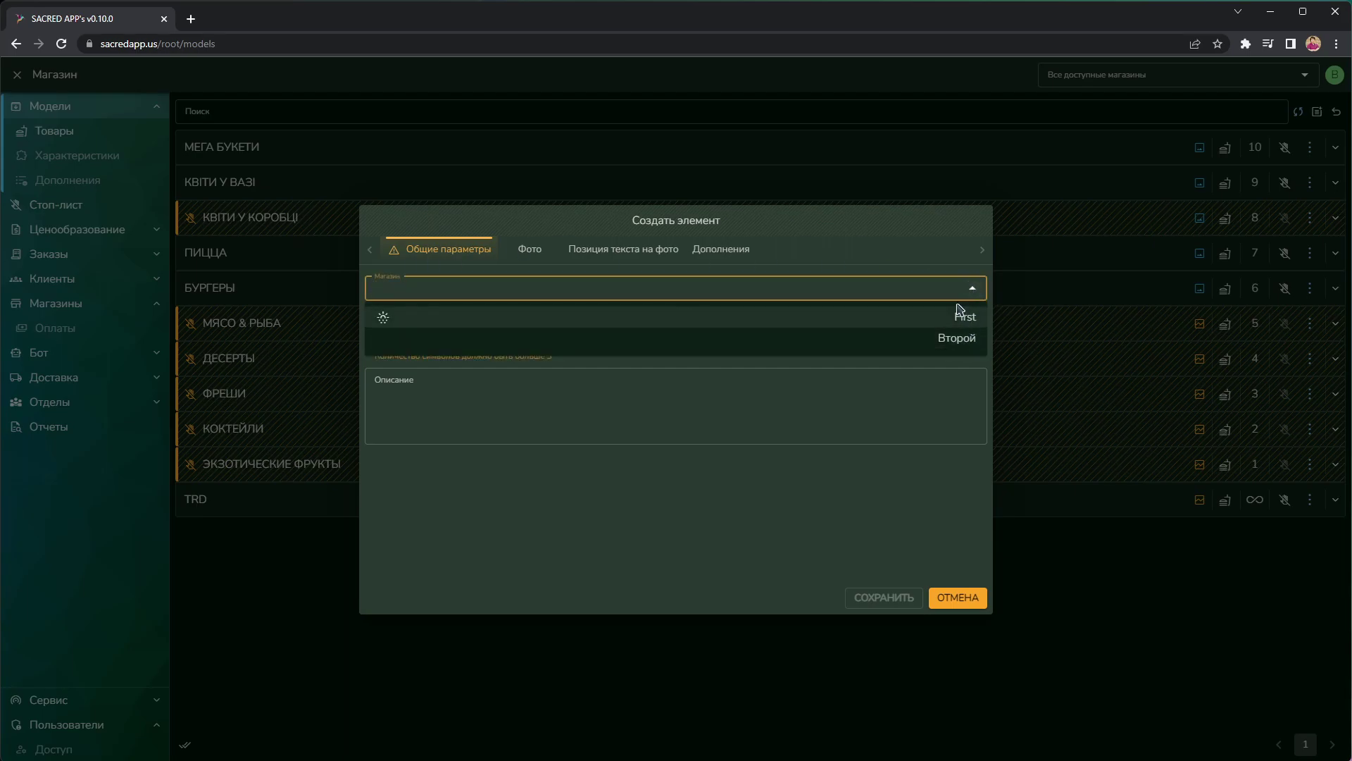
pyautogui.click(866, 513)
pyautogui.click(973, 288)
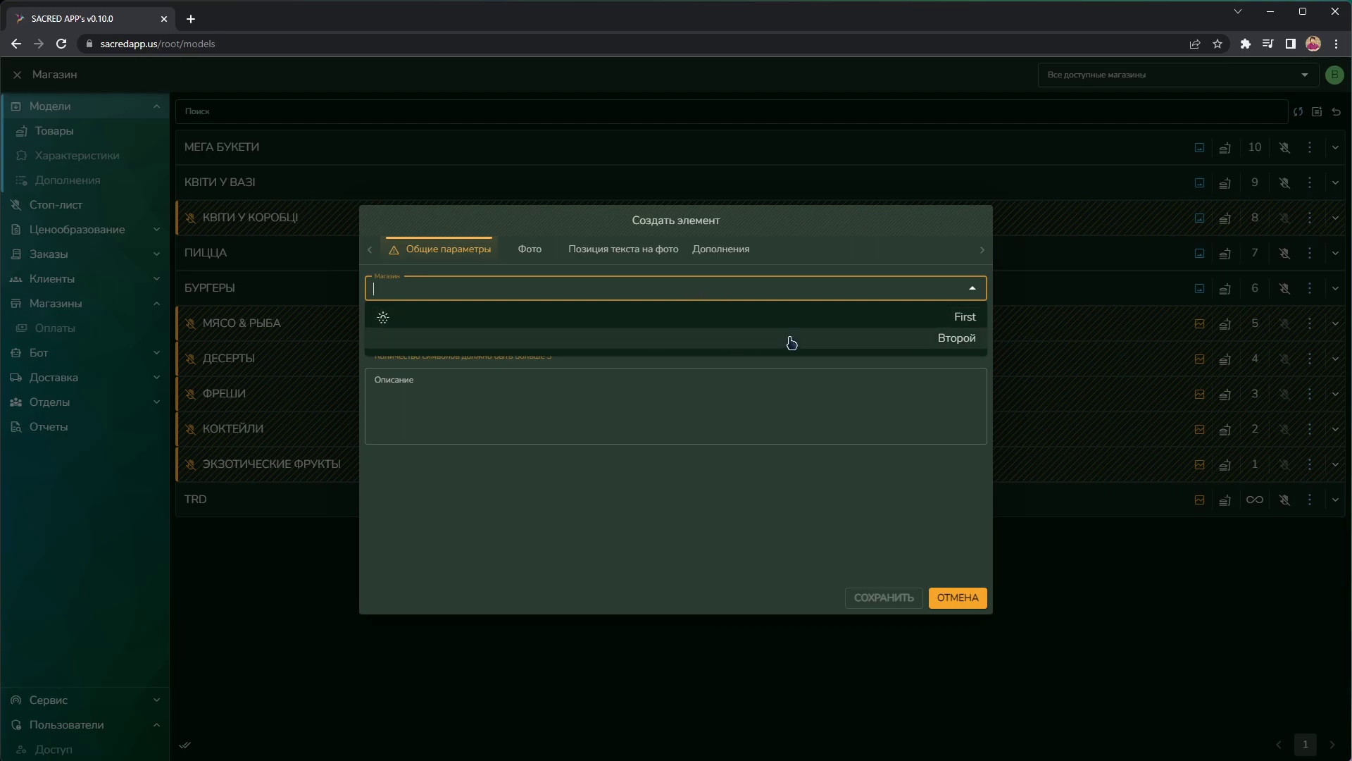
pyautogui.click(973, 288)
pyautogui.click(972, 289)
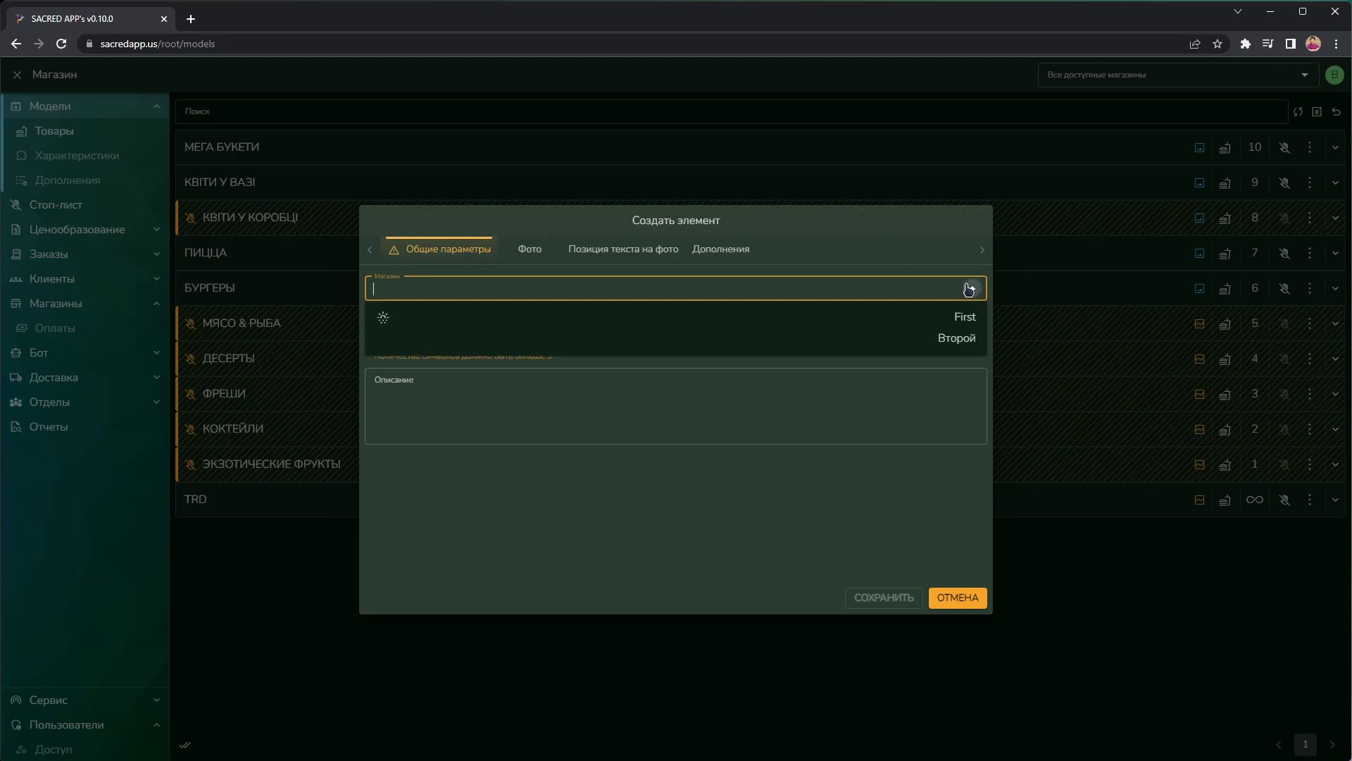
pyautogui.click(972, 289)
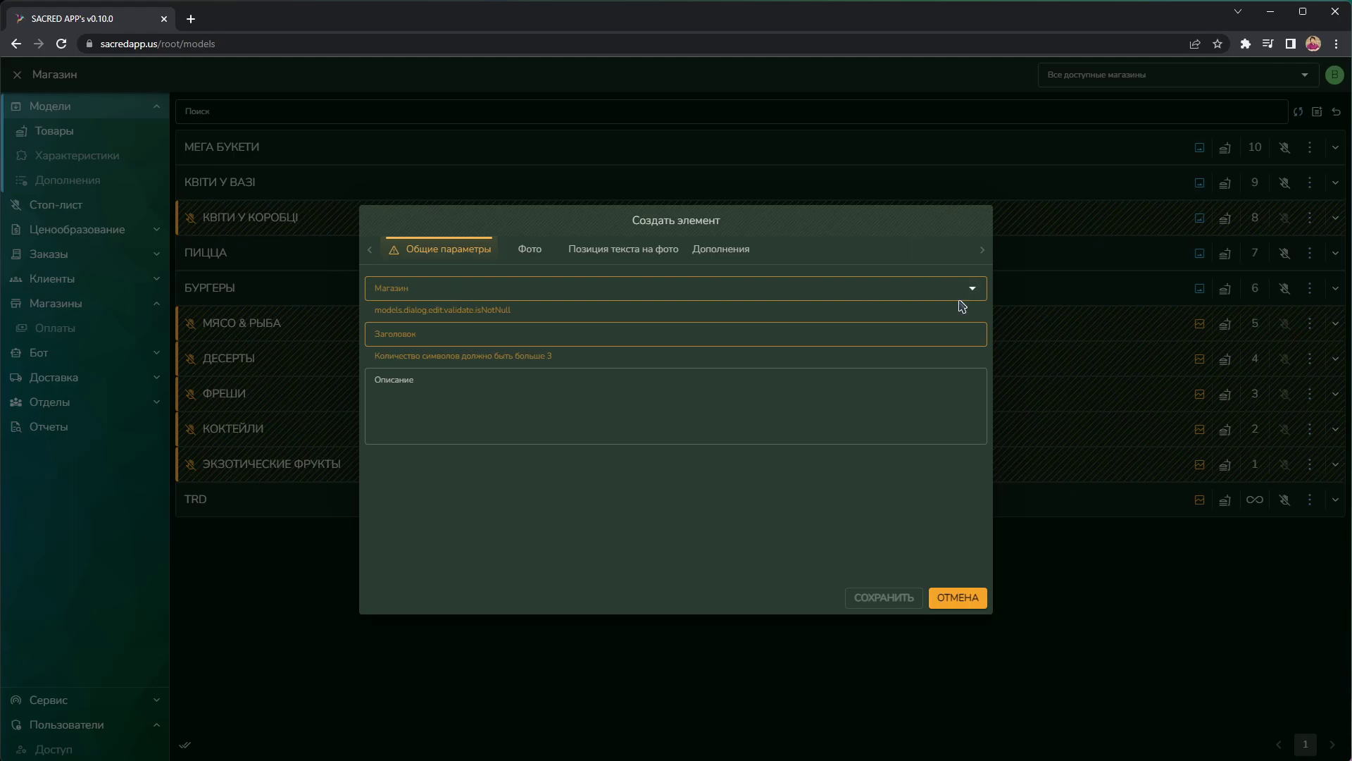
pyautogui.click(972, 290)
pyautogui.click(971, 287)
# Look through the photo and text-position tabs, discard the new category, and open Товары.
pyautogui.click(543, 254)
pyautogui.click(596, 254)
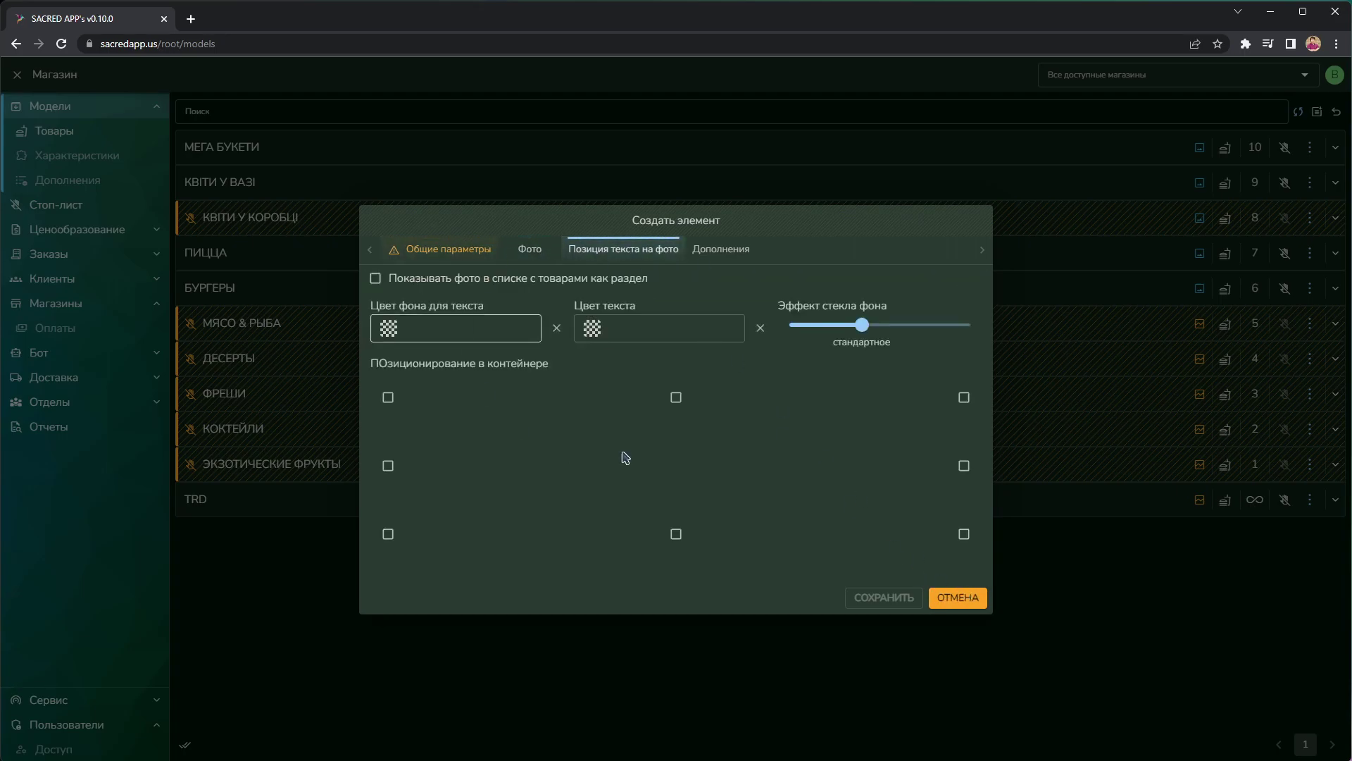
pyautogui.click(449, 248)
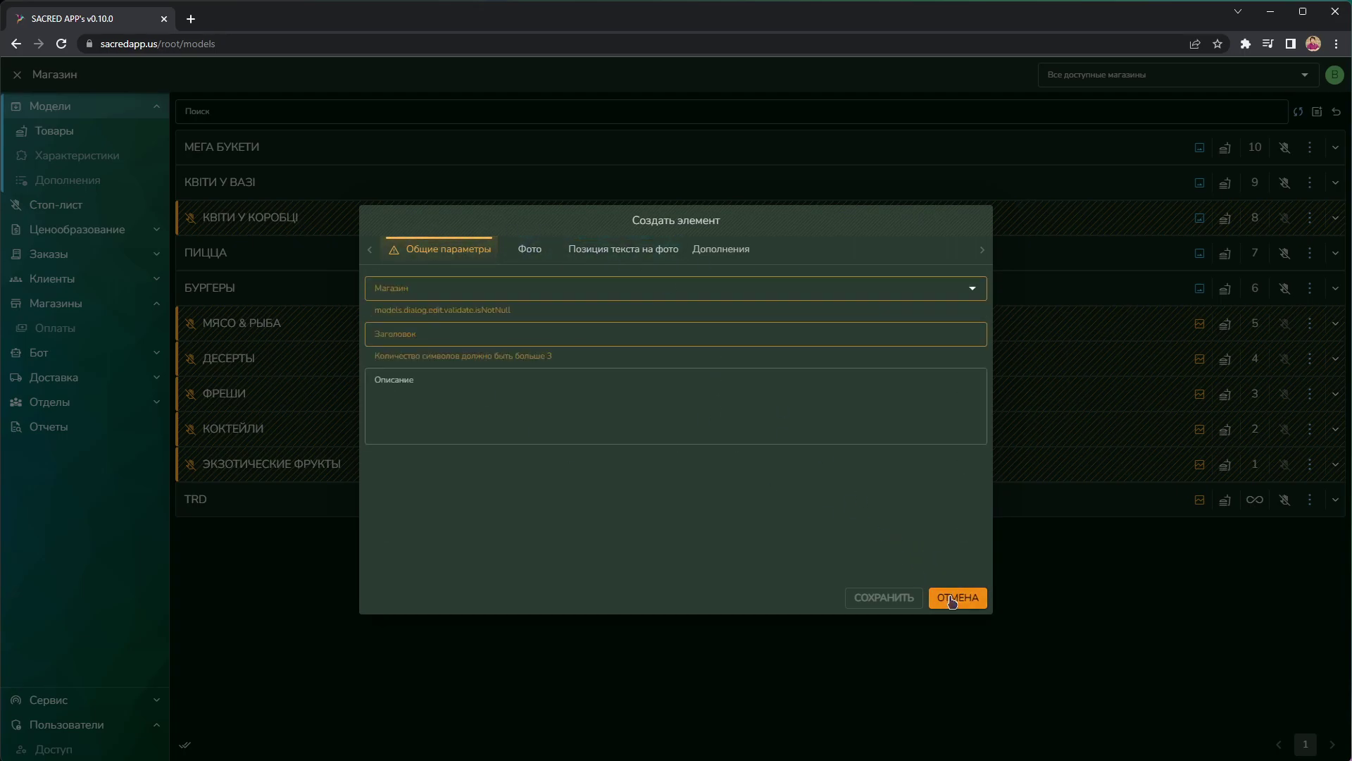
pyautogui.click(955, 598)
pyautogui.click(99, 132)
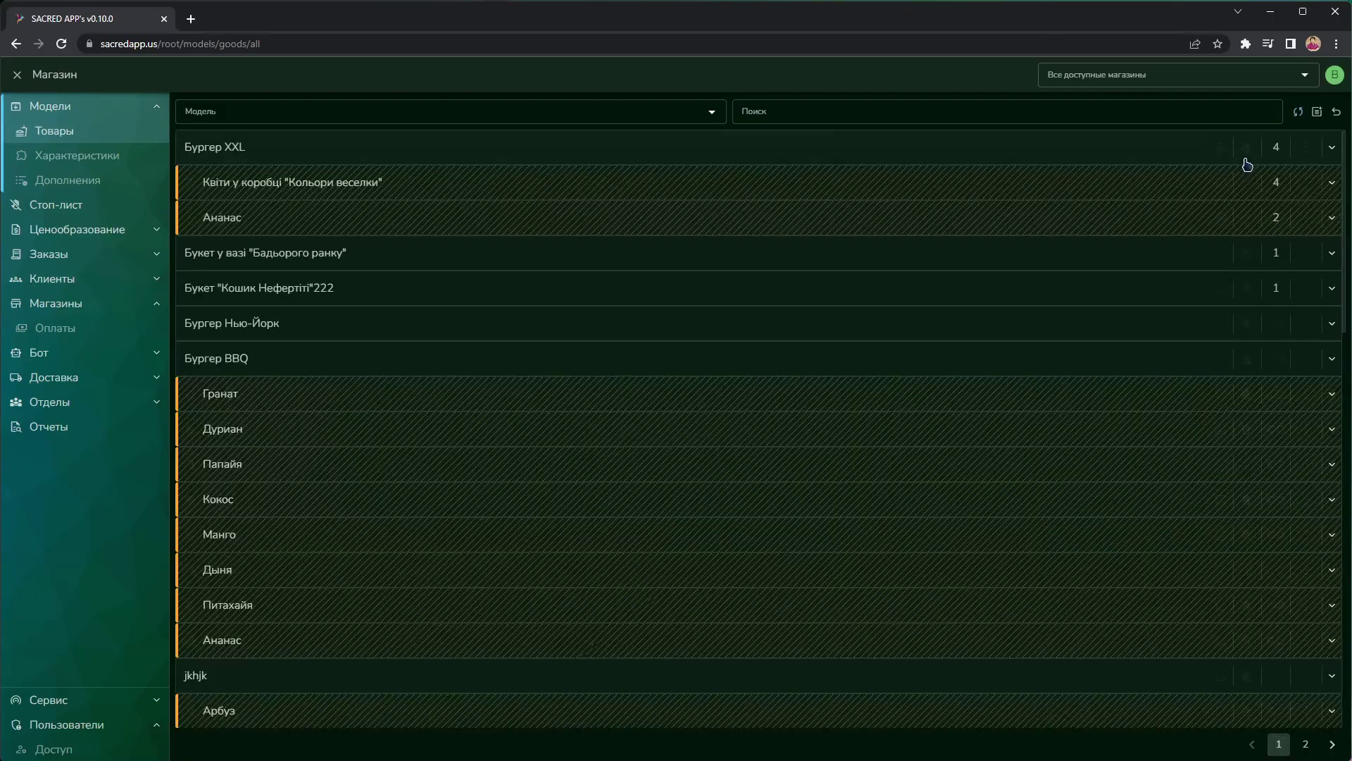
# Browse the Модель category filter options on the goods list.
pyautogui.click(713, 112)
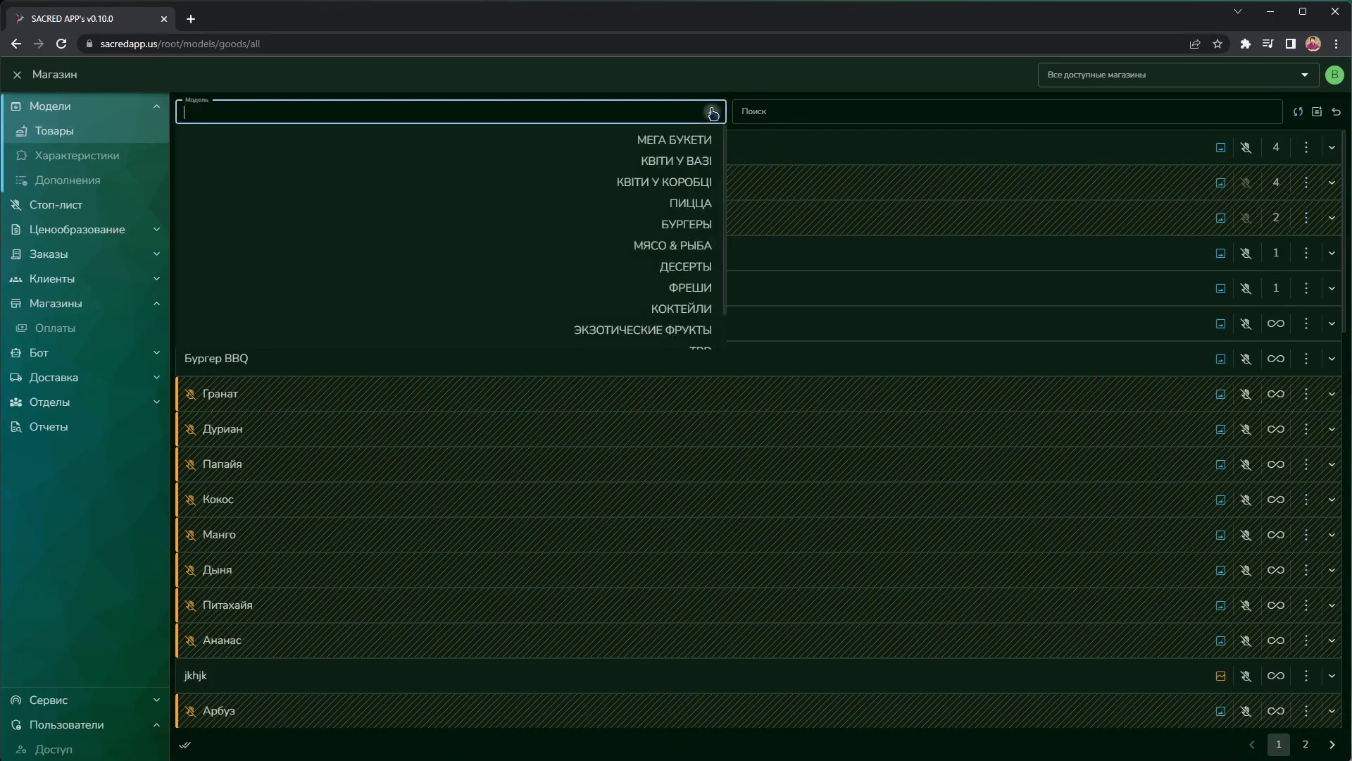
pyautogui.scroll(-1, 689, 211)
pyautogui.scroll(1, 691, 226)
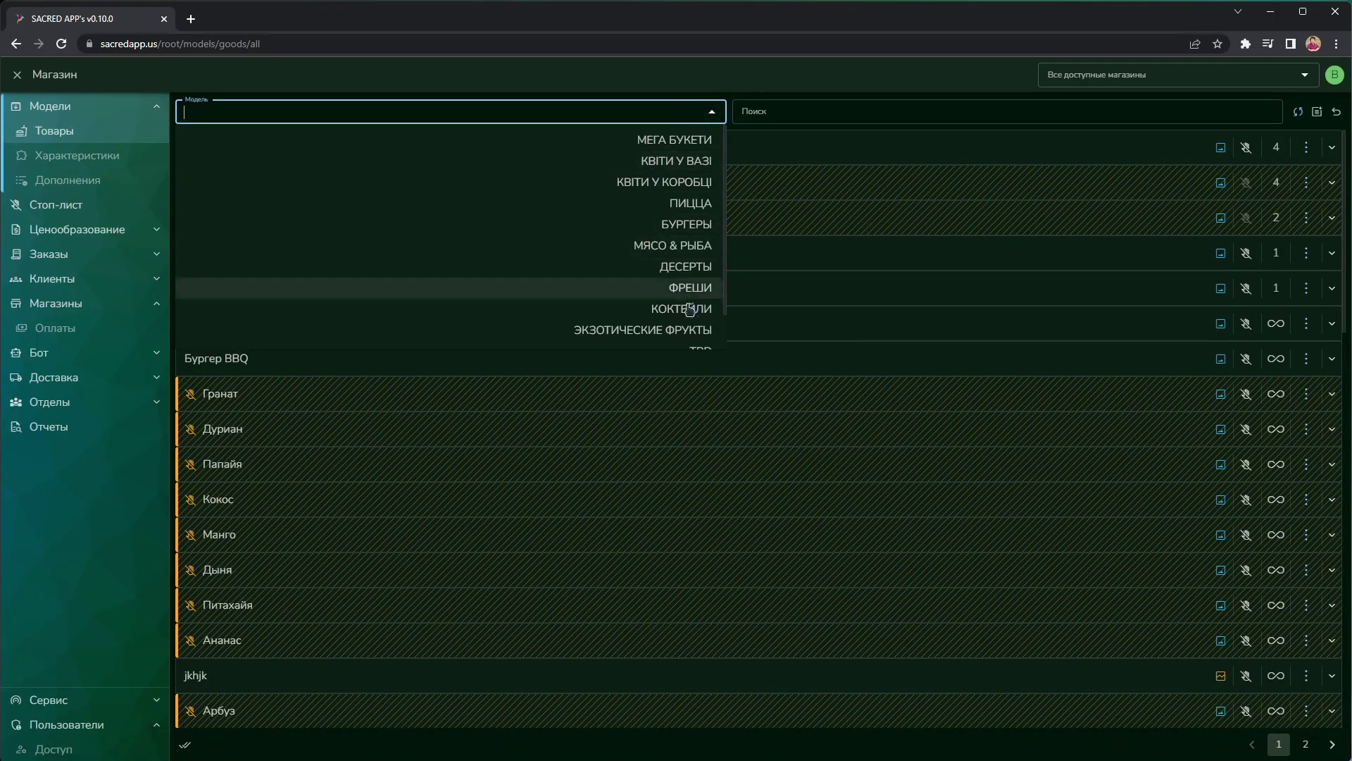
pyautogui.scroll(-1, 691, 304)
pyautogui.scroll(1, 690, 282)
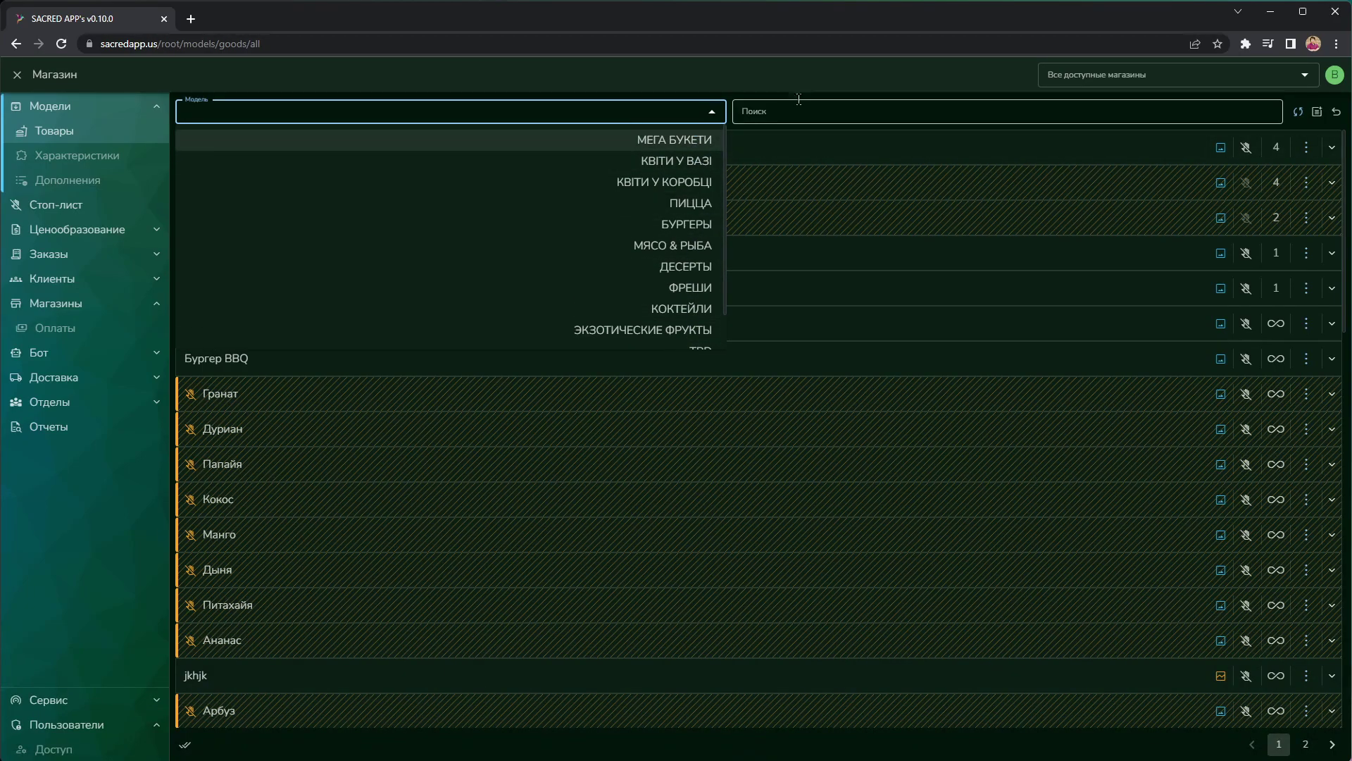
pyautogui.click(729, 105)
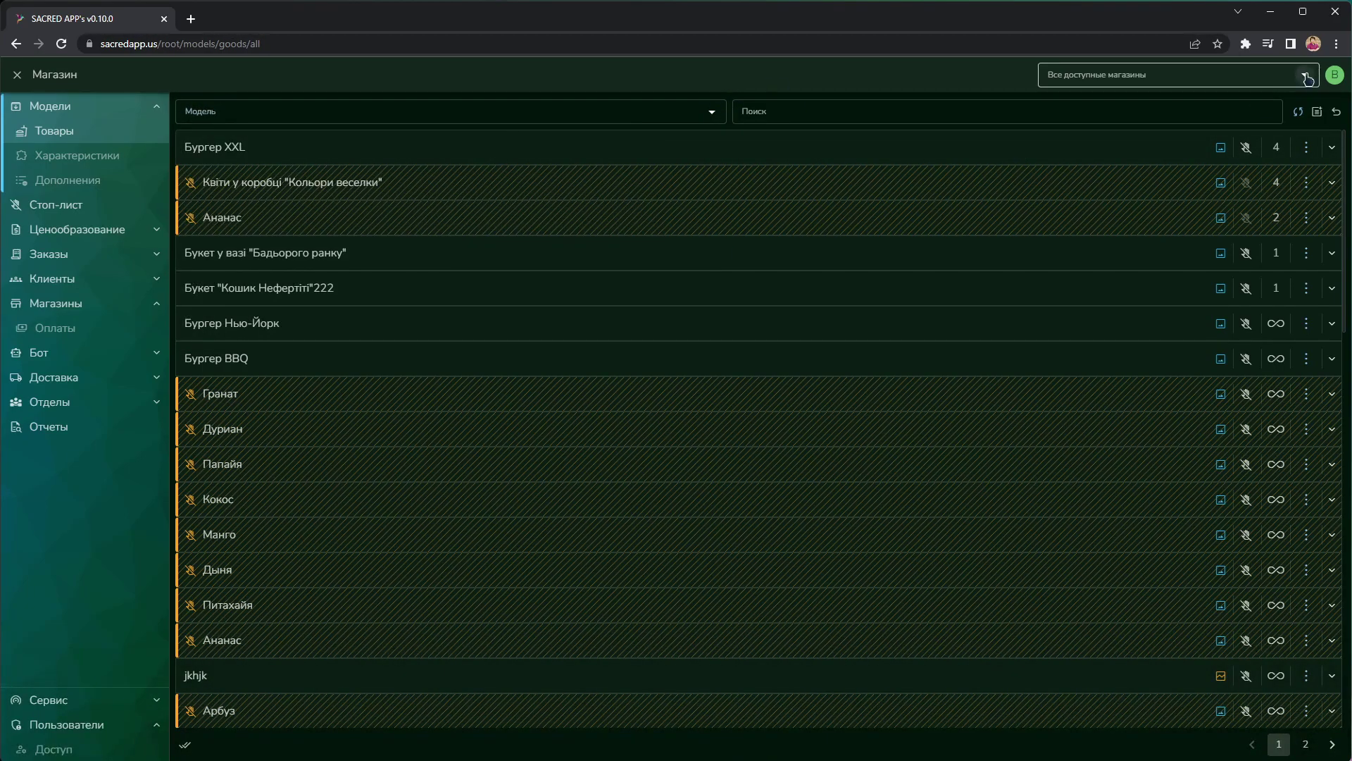
# Filter the goods to store Второй and confirm it has no categories.
pyautogui.click(1166, 74)
pyautogui.click(1304, 75)
pyautogui.click(1305, 75)
pyautogui.click(1271, 127)
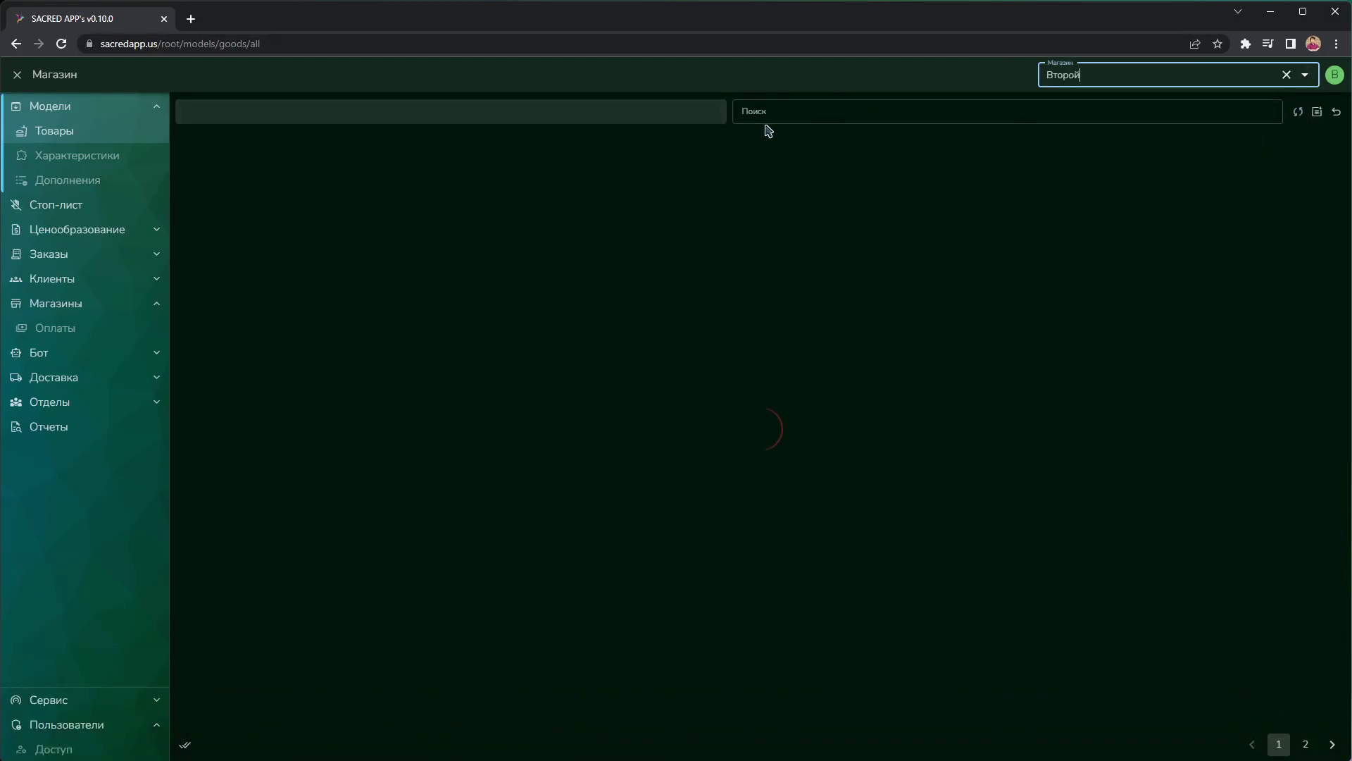
pyautogui.click(712, 112)
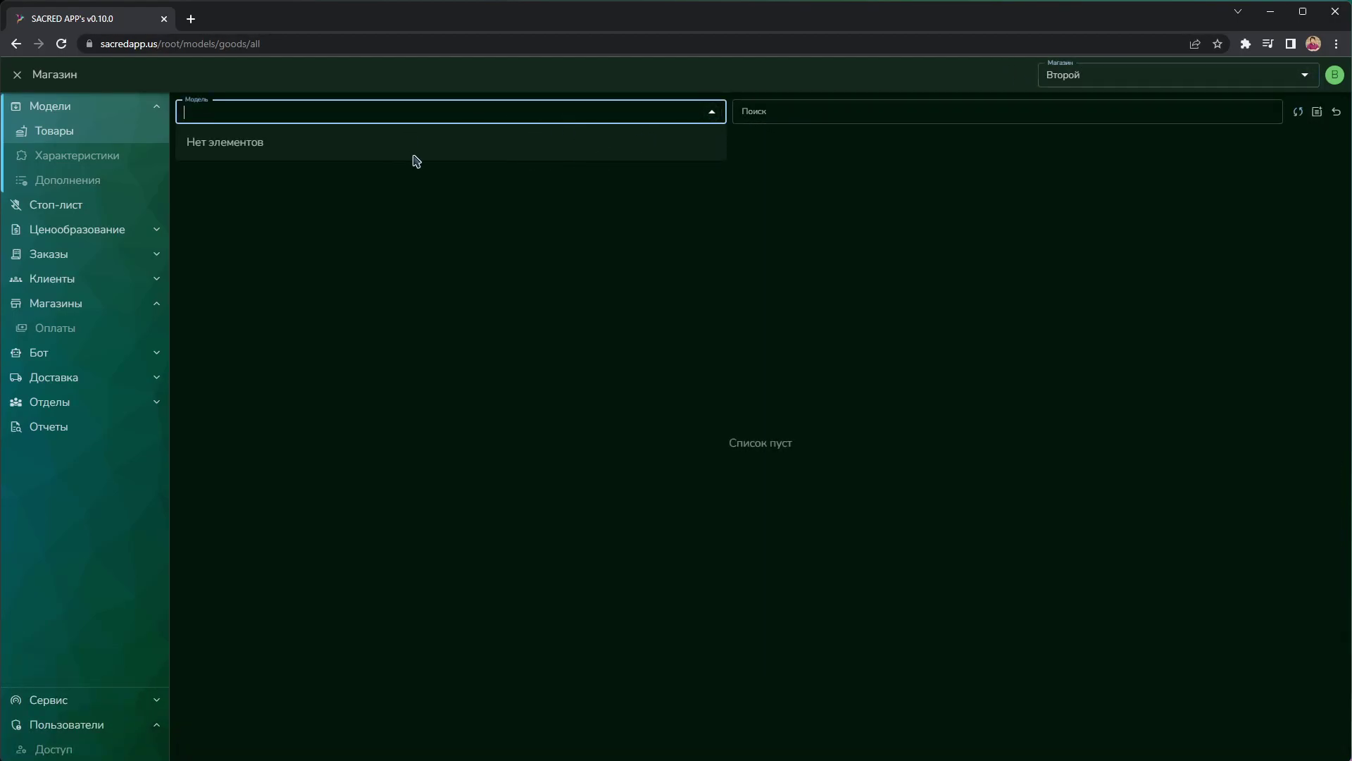
pyautogui.click(629, 206)
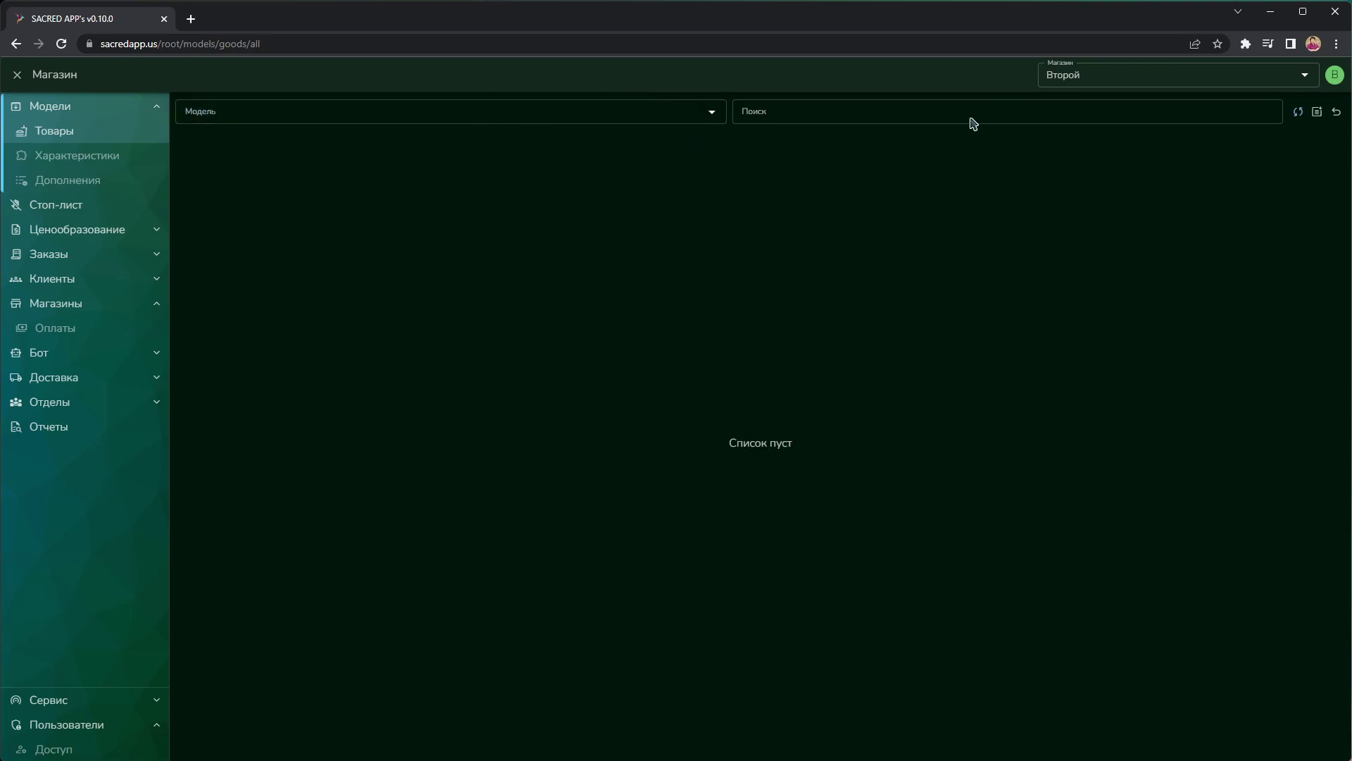
# Switch the store filter back to First and check its categories.
pyautogui.click(1303, 74)
pyautogui.click(1251, 100)
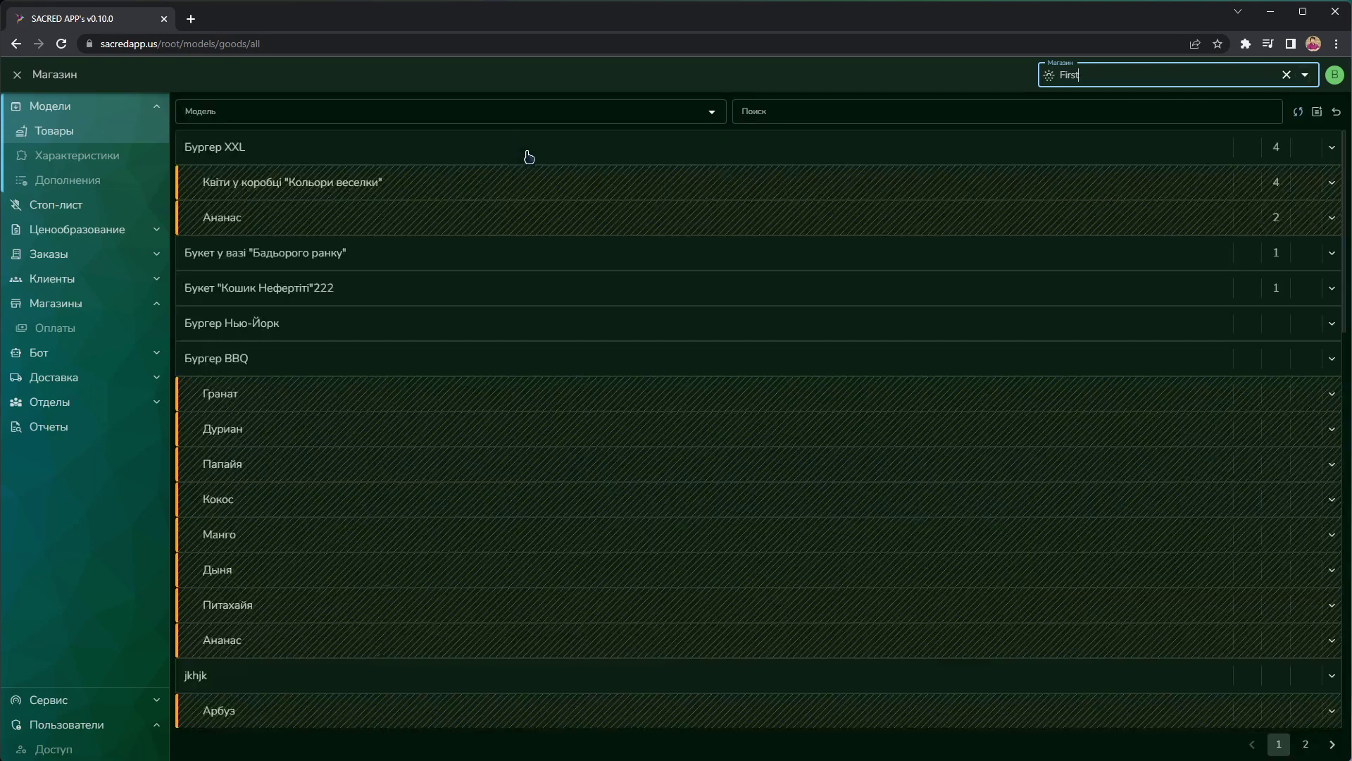
pyautogui.click(662, 116)
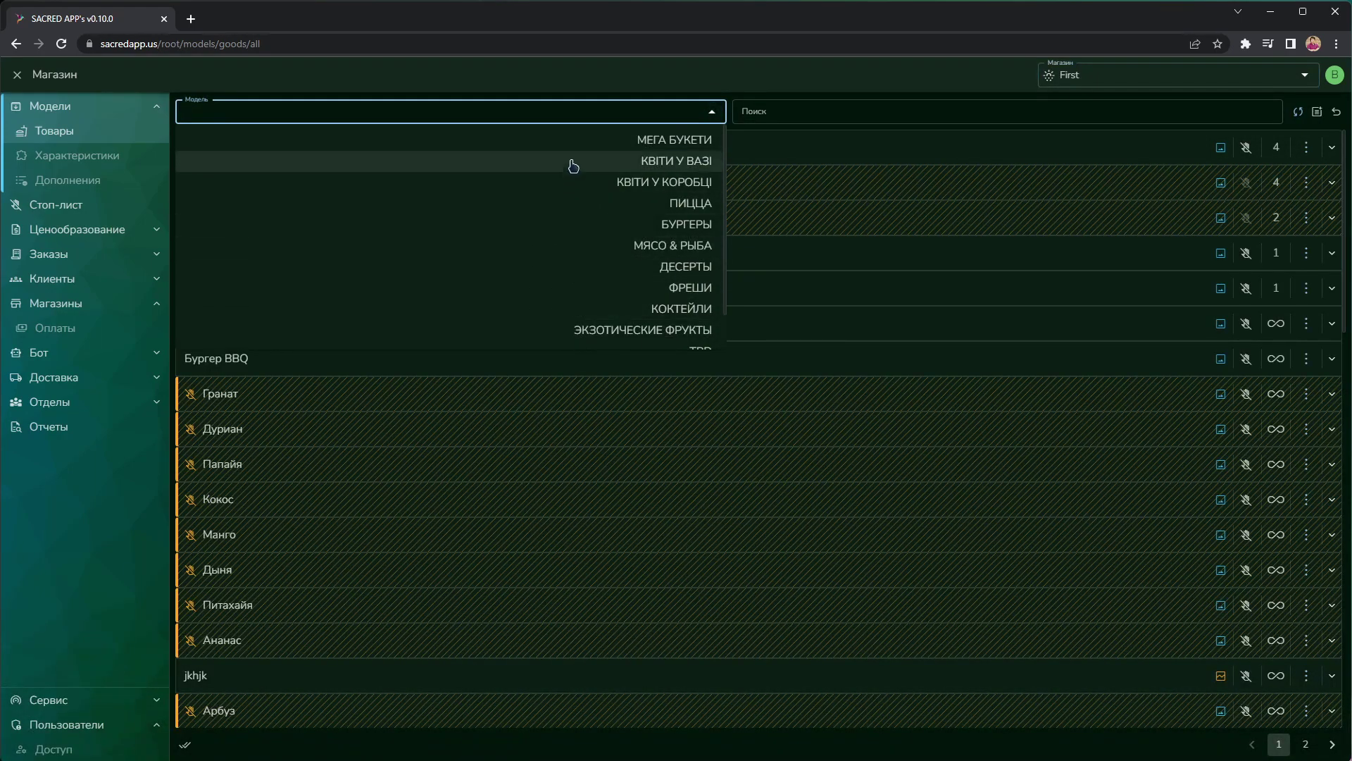
pyautogui.click(790, 73)
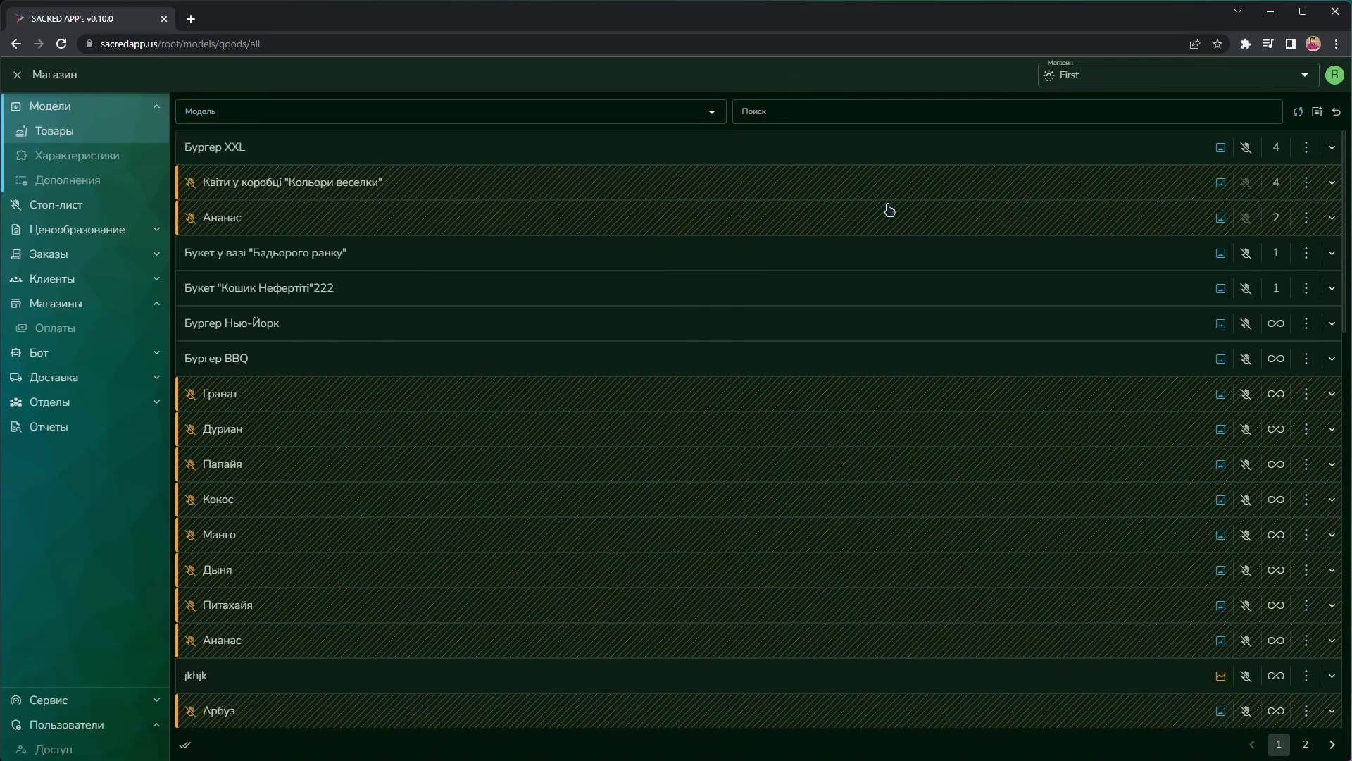
# Open Создание товара, check that the Магазин field keeps First, and cancel.
pyautogui.click(1317, 111)
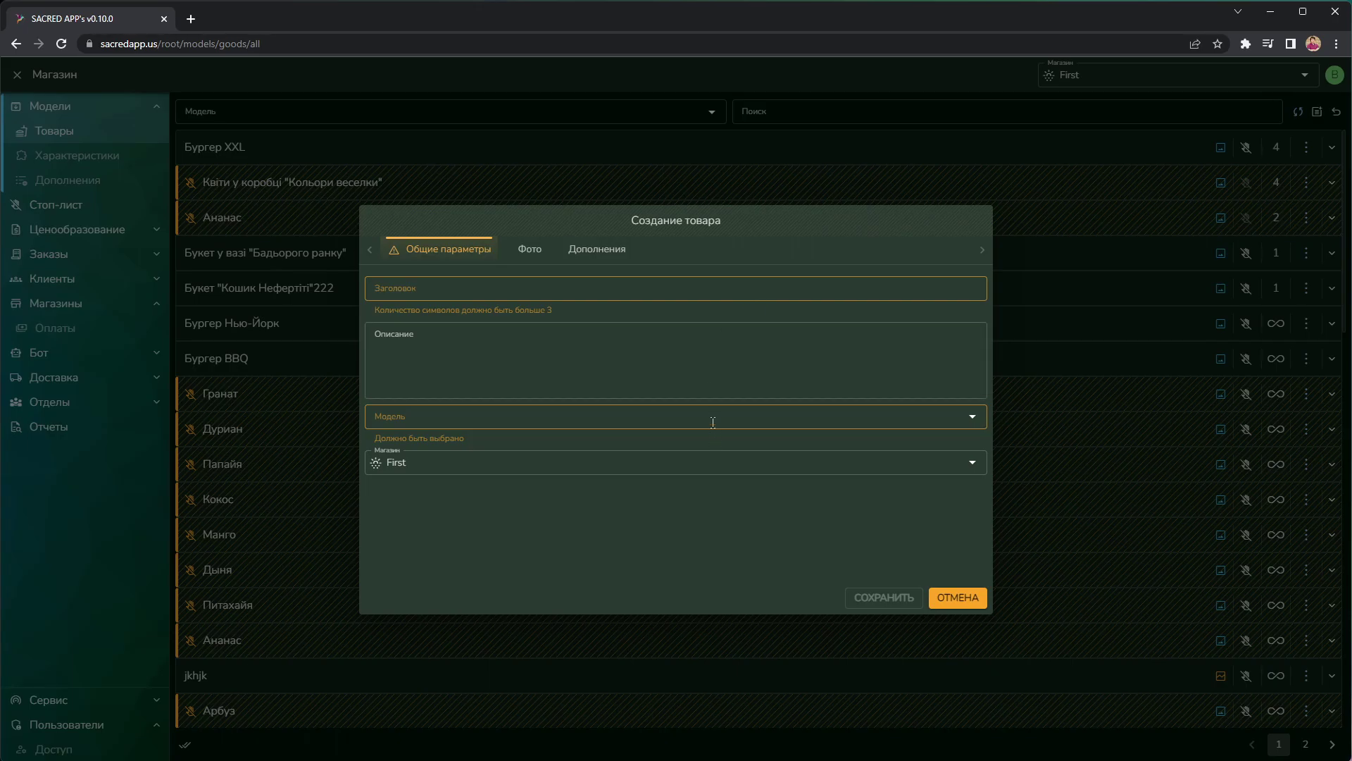
pyautogui.click(972, 466)
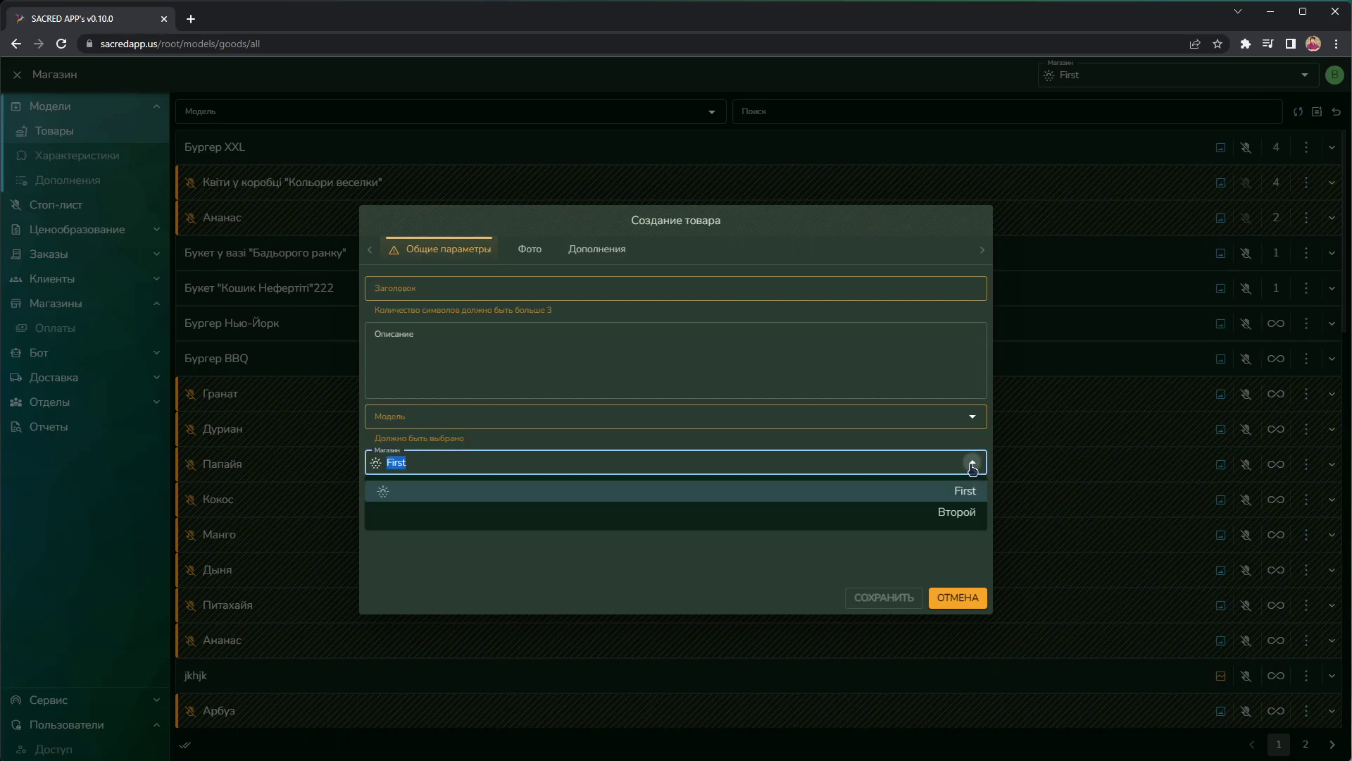
pyautogui.click(916, 493)
pyautogui.click(968, 596)
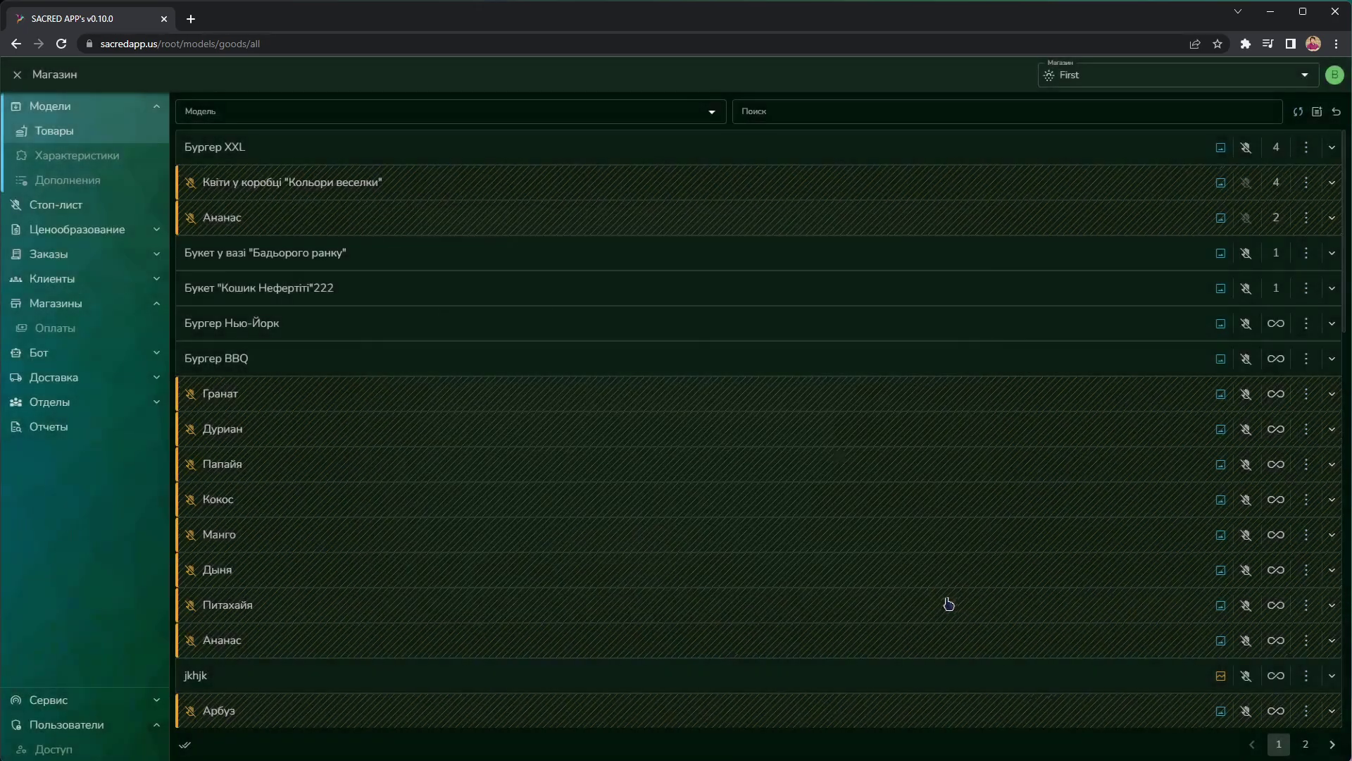
# Clear the store filter, reopen the product form to review its store, category and tabs, then cancel.
pyautogui.click(1285, 75)
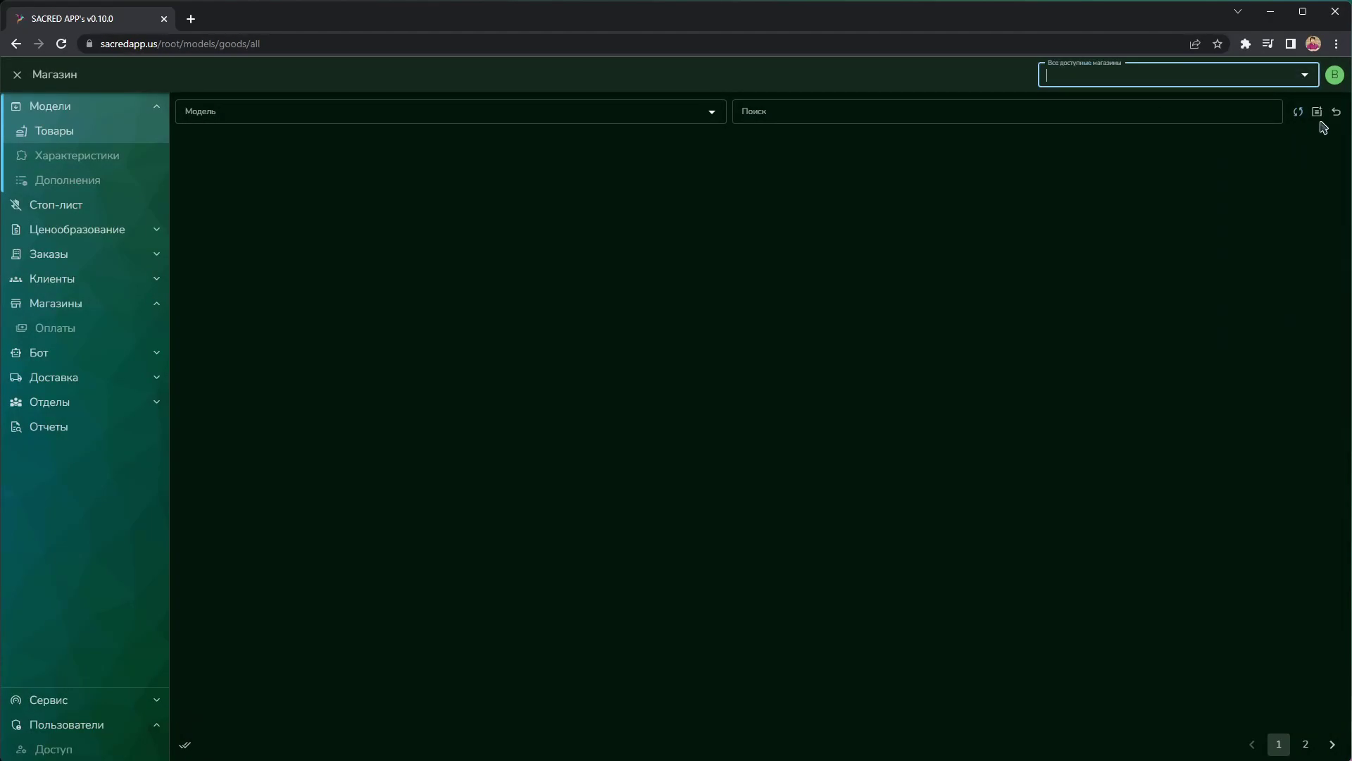
pyautogui.click(1317, 111)
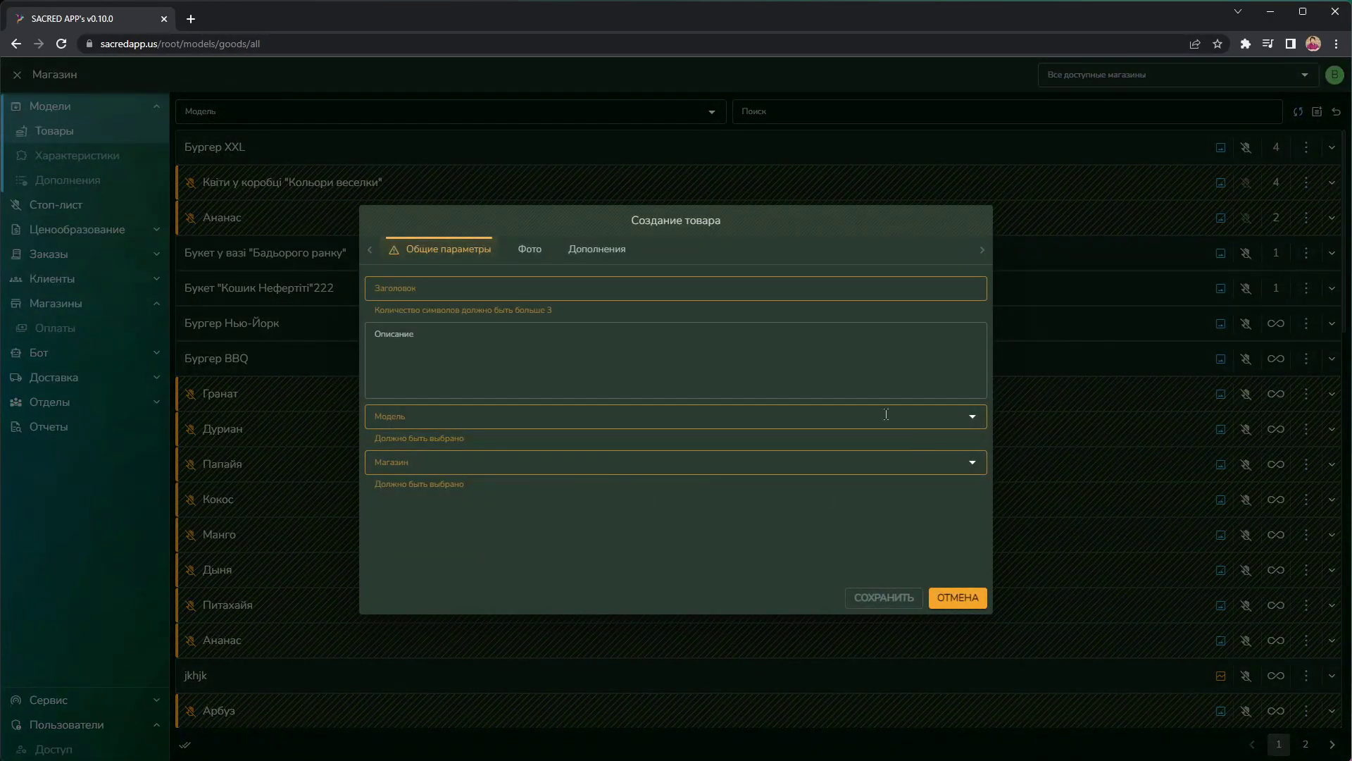
pyautogui.click(973, 459)
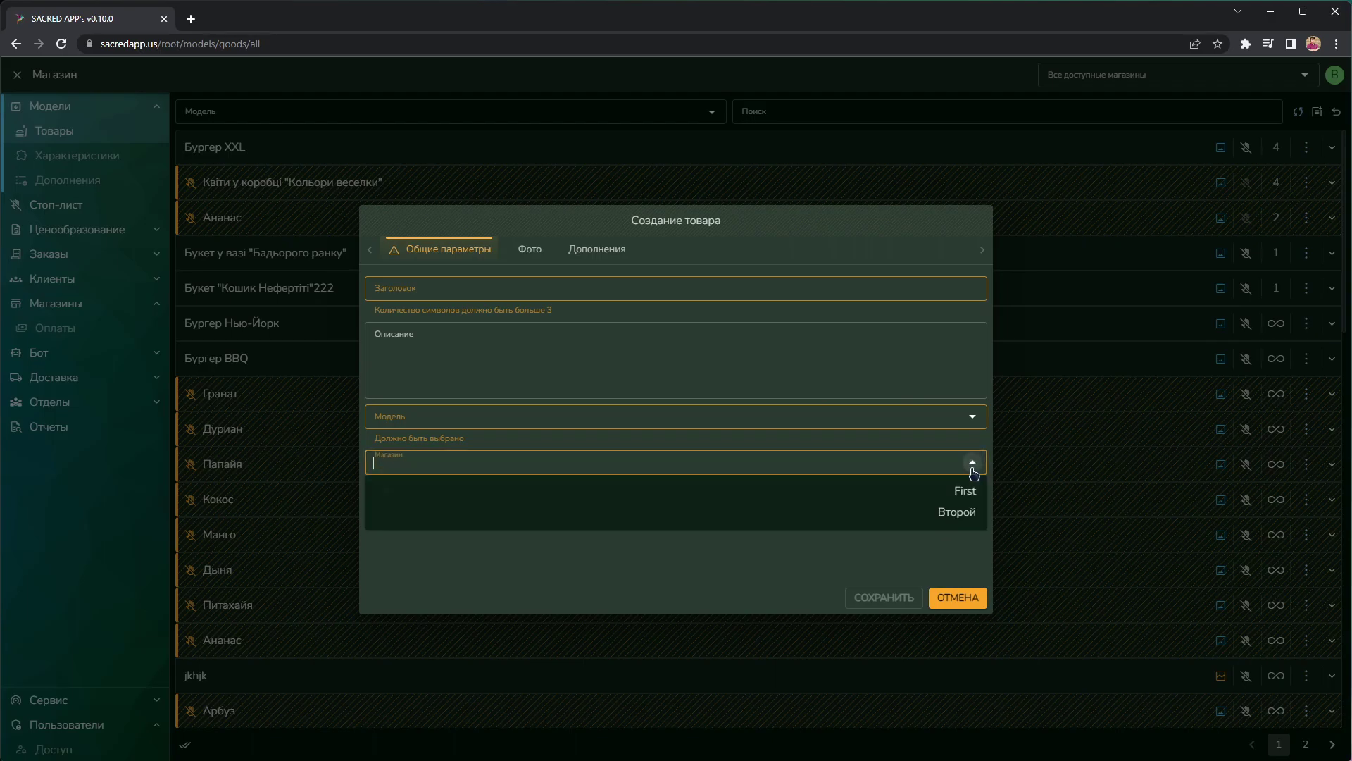
pyautogui.click(801, 570)
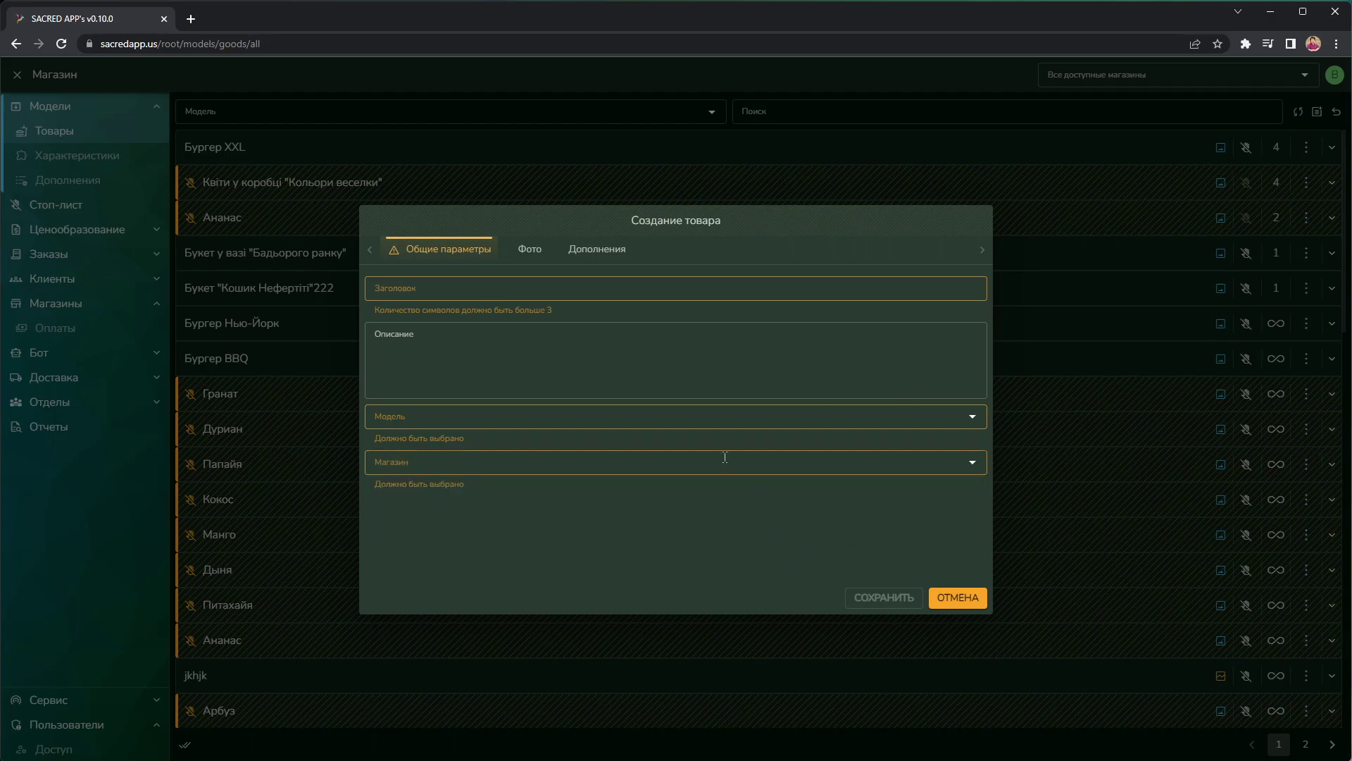
pyautogui.click(970, 417)
pyautogui.click(972, 417)
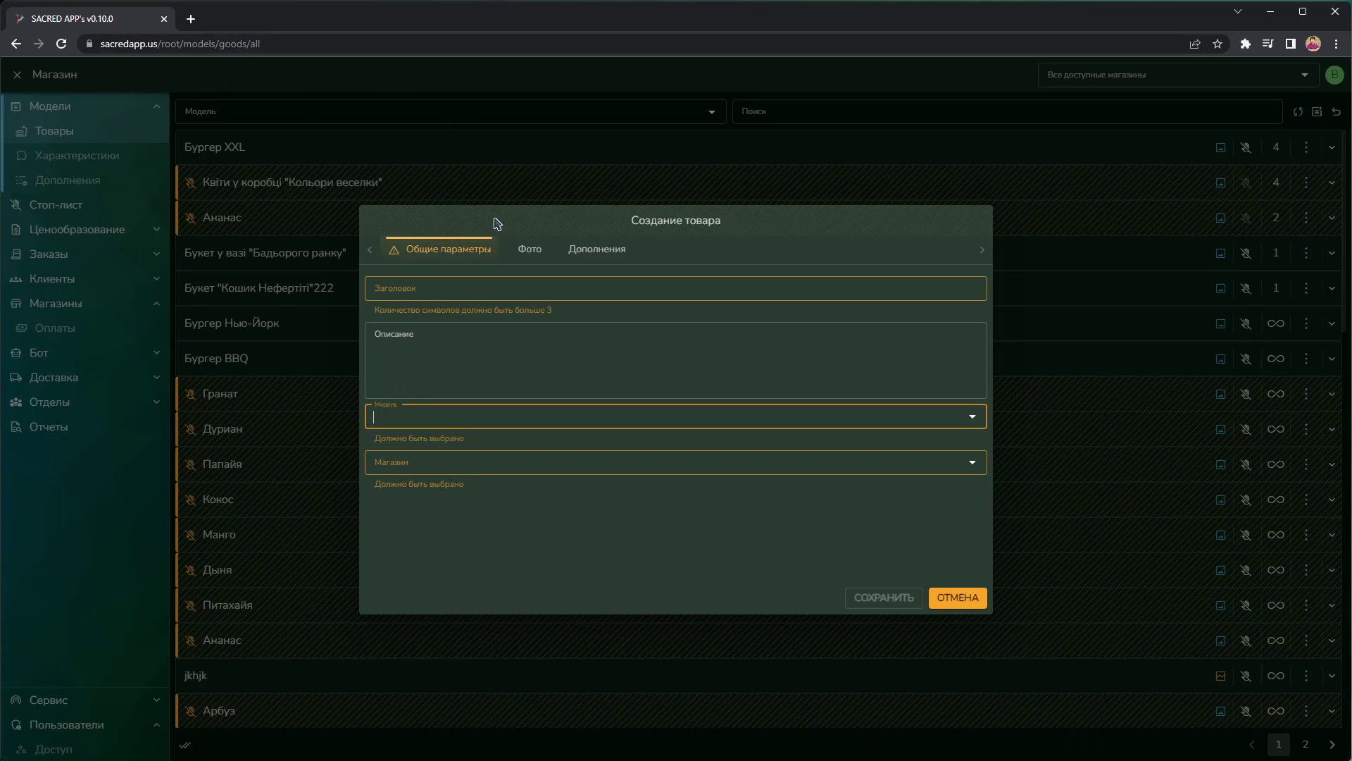
pyautogui.click(564, 247)
pyautogui.click(589, 255)
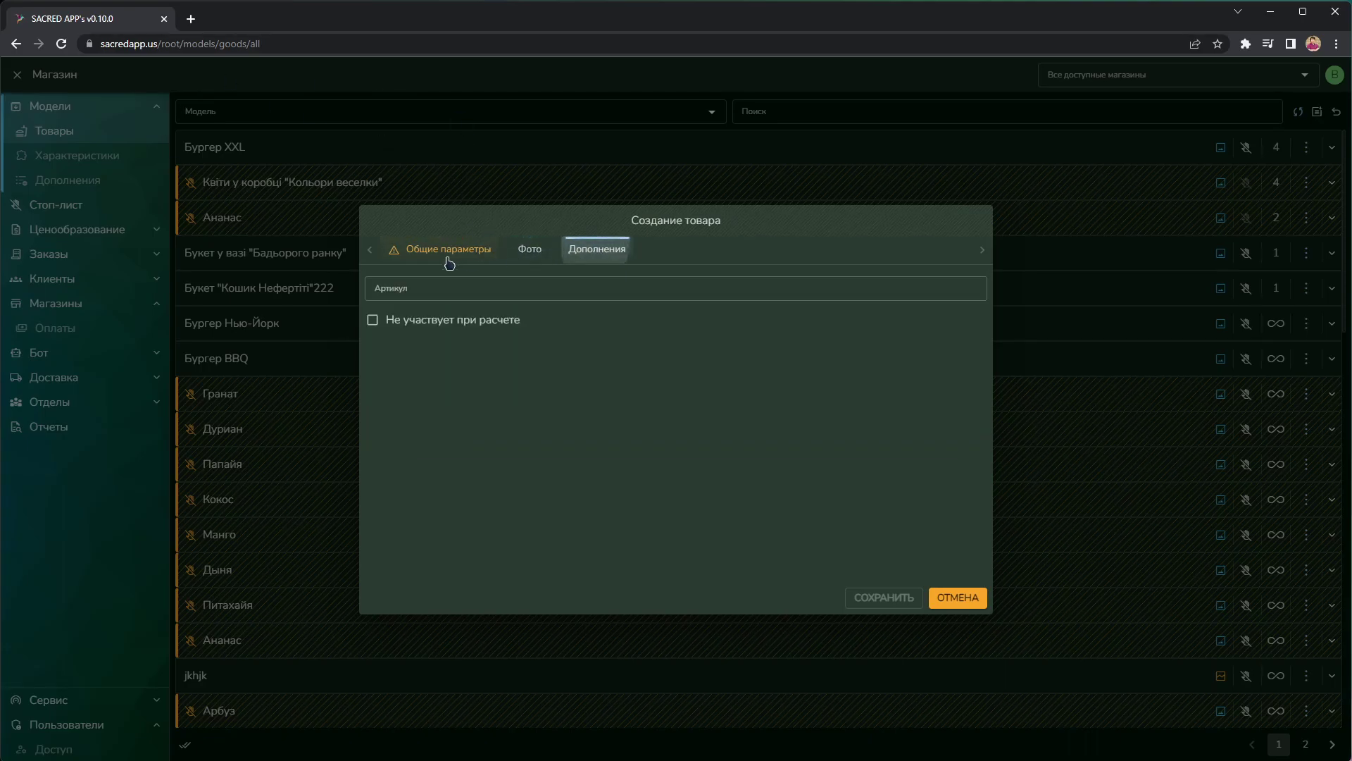
pyautogui.click(958, 598)
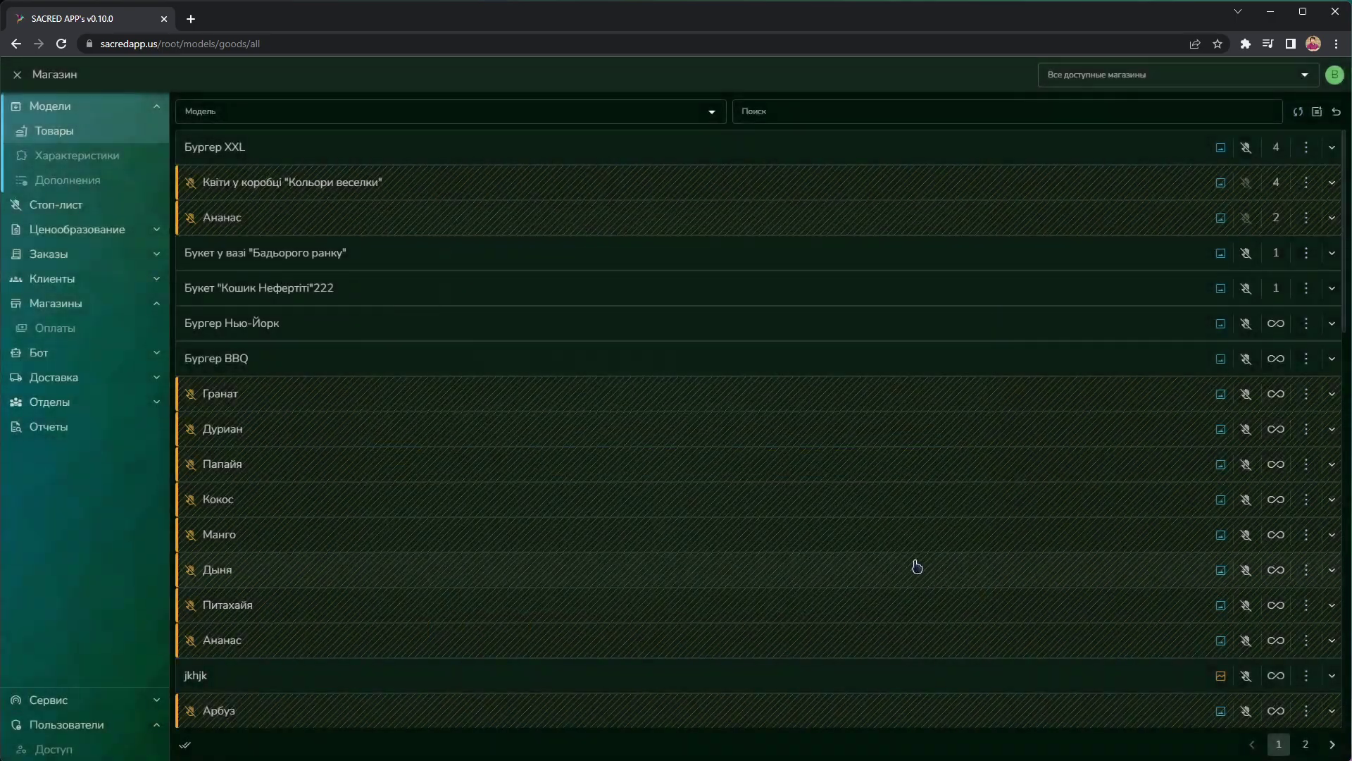
pyautogui.click(915, 561)
pyautogui.click(915, 561)
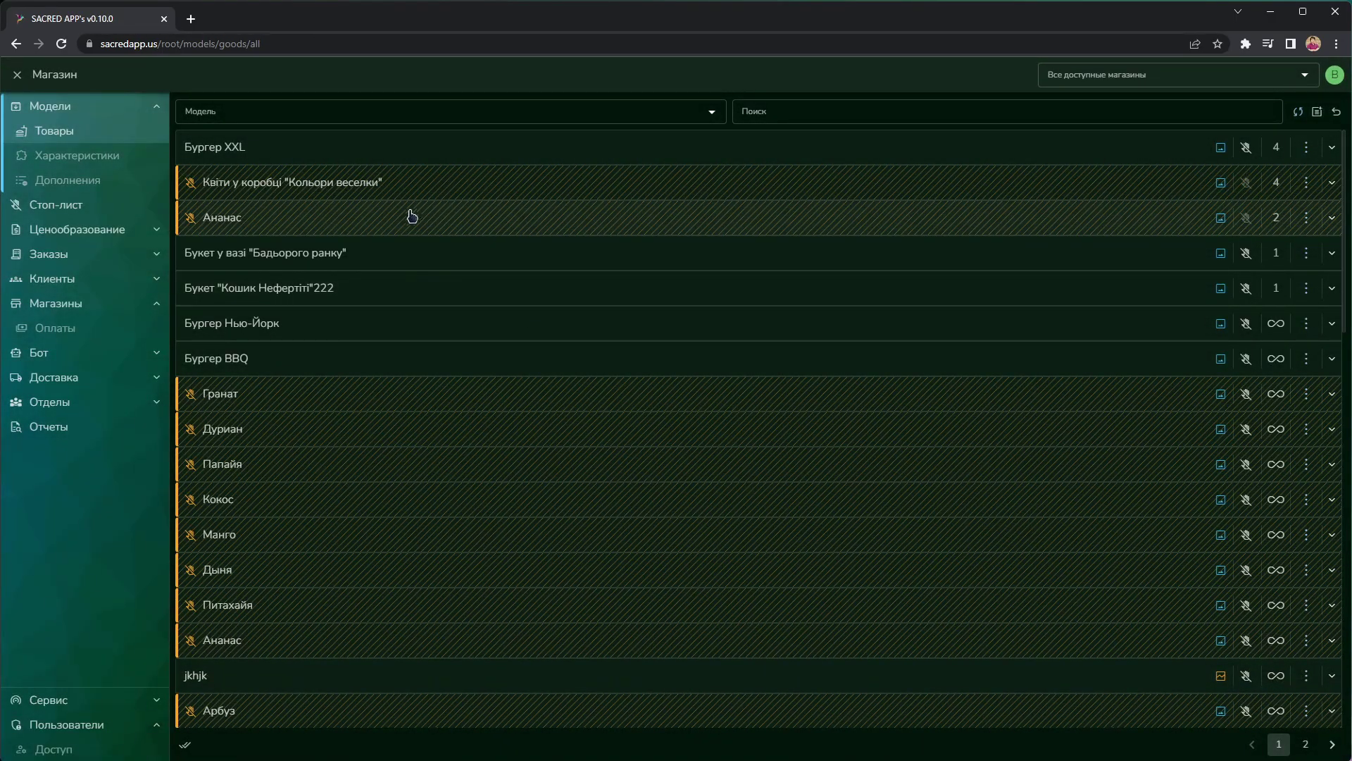
# Open the Стоп-лист and filter it to store Второй.
pyautogui.moveTo(67, 179)
pyautogui.click(134, 205)
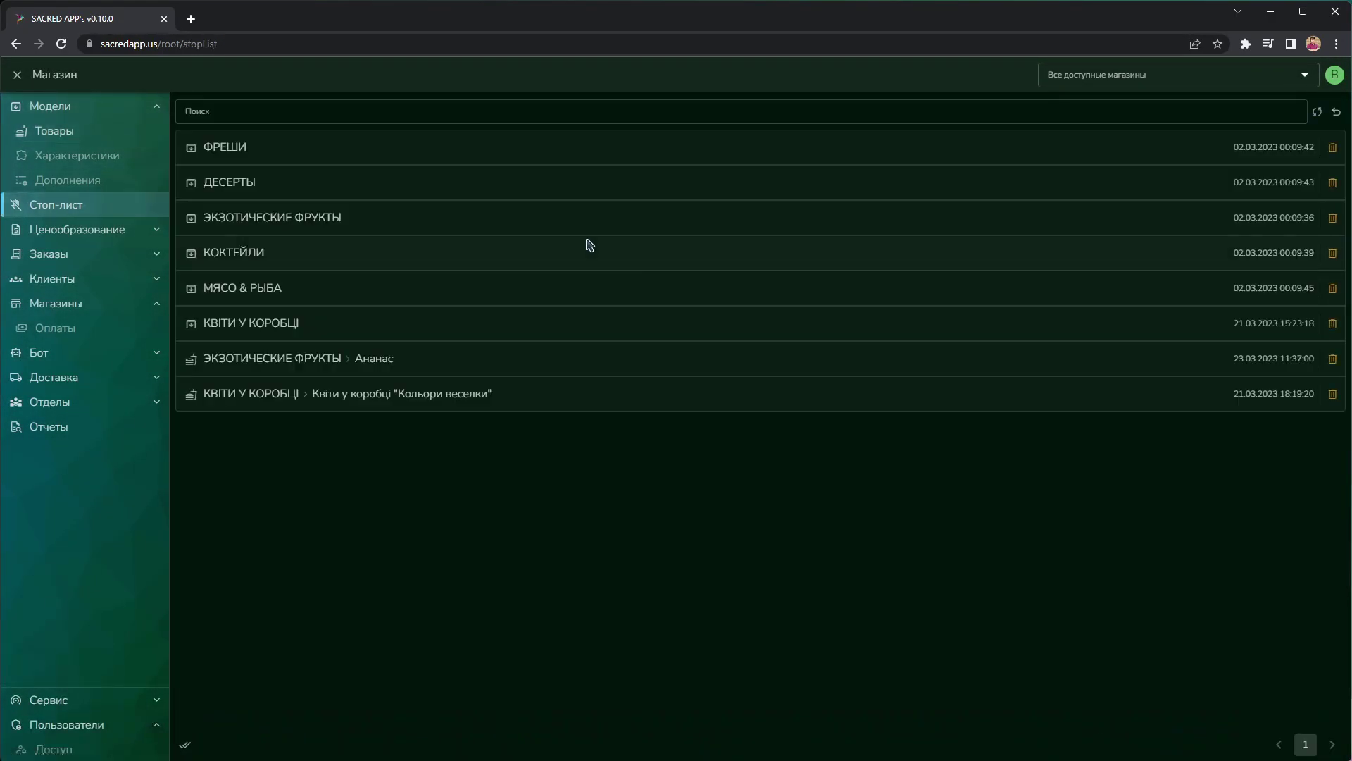
pyautogui.click(1305, 76)
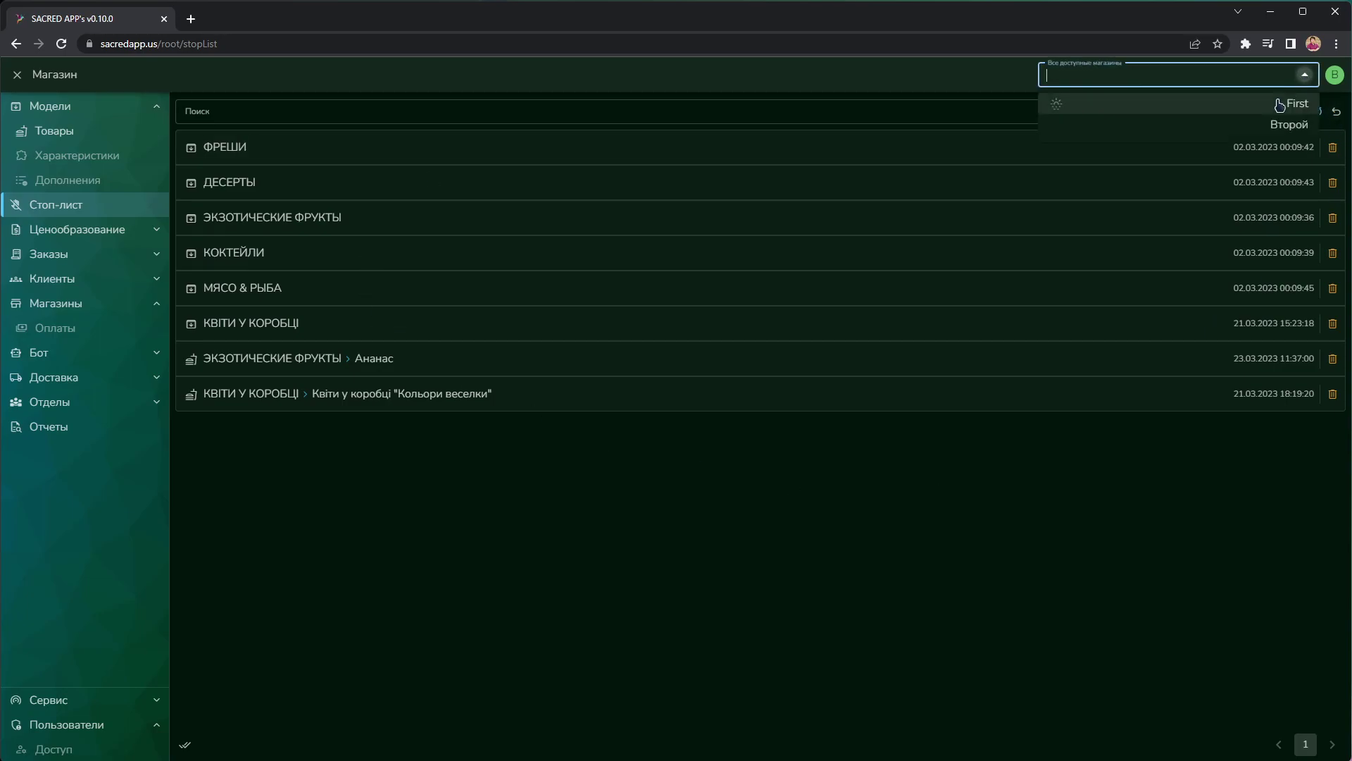
pyautogui.click(1234, 126)
pyautogui.click(450, 241)
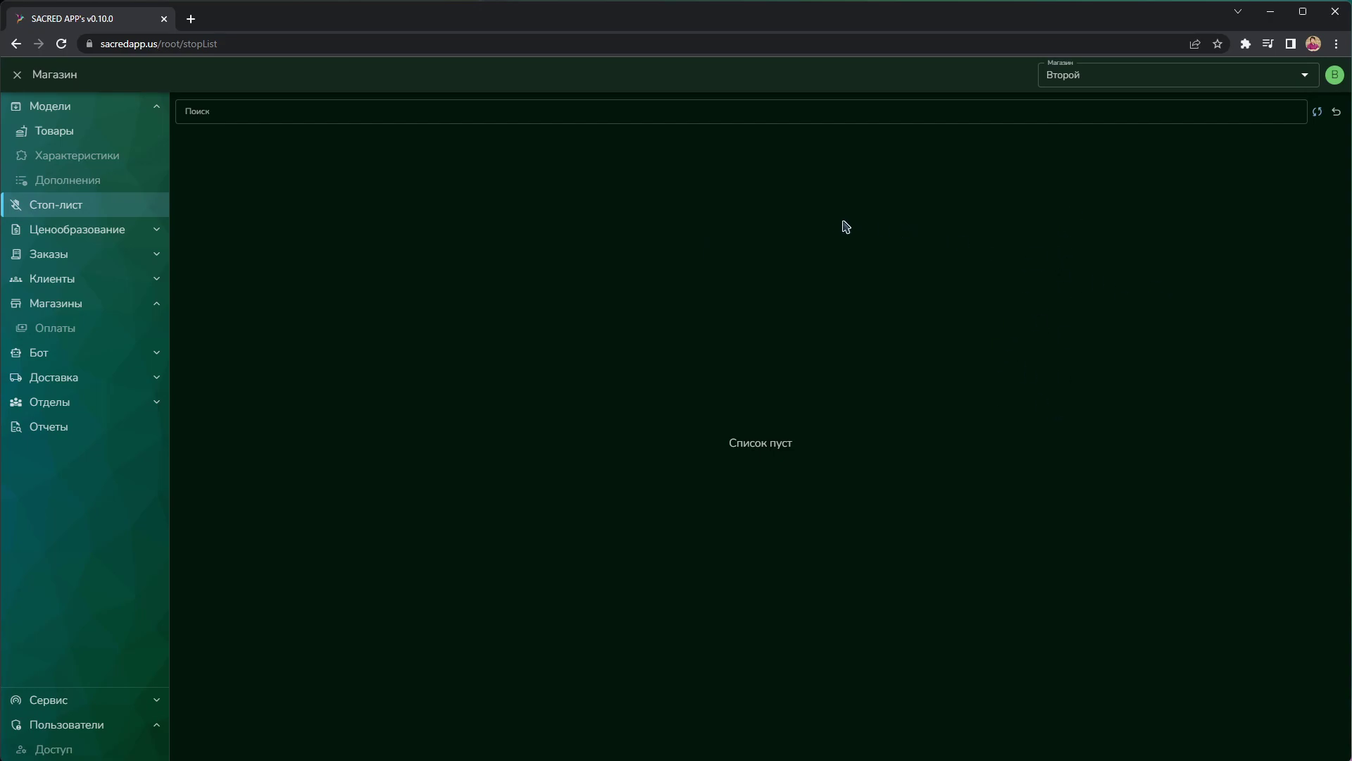
# Open the Прайс price lists page under Ценообразование.
pyautogui.doubleClick(1305, 75)
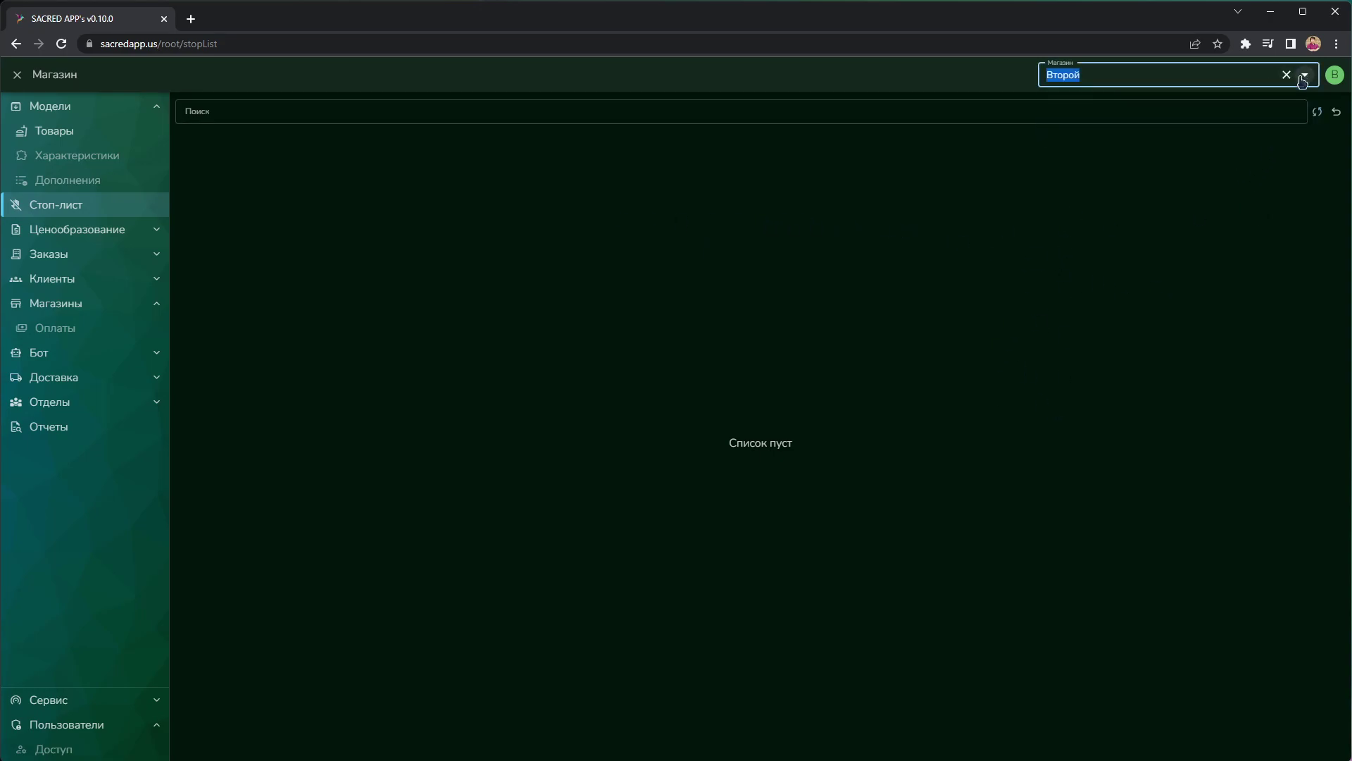
pyautogui.click(792, 208)
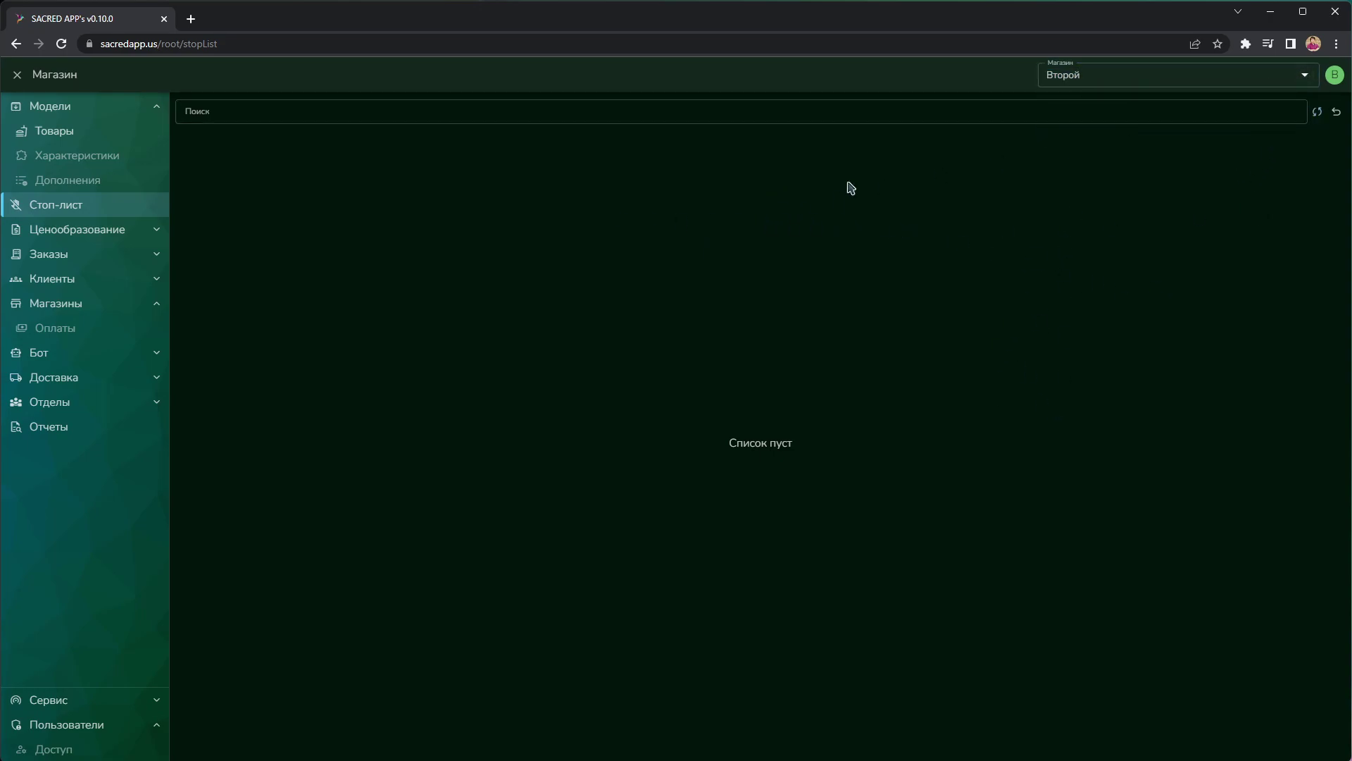
pyautogui.click(115, 232)
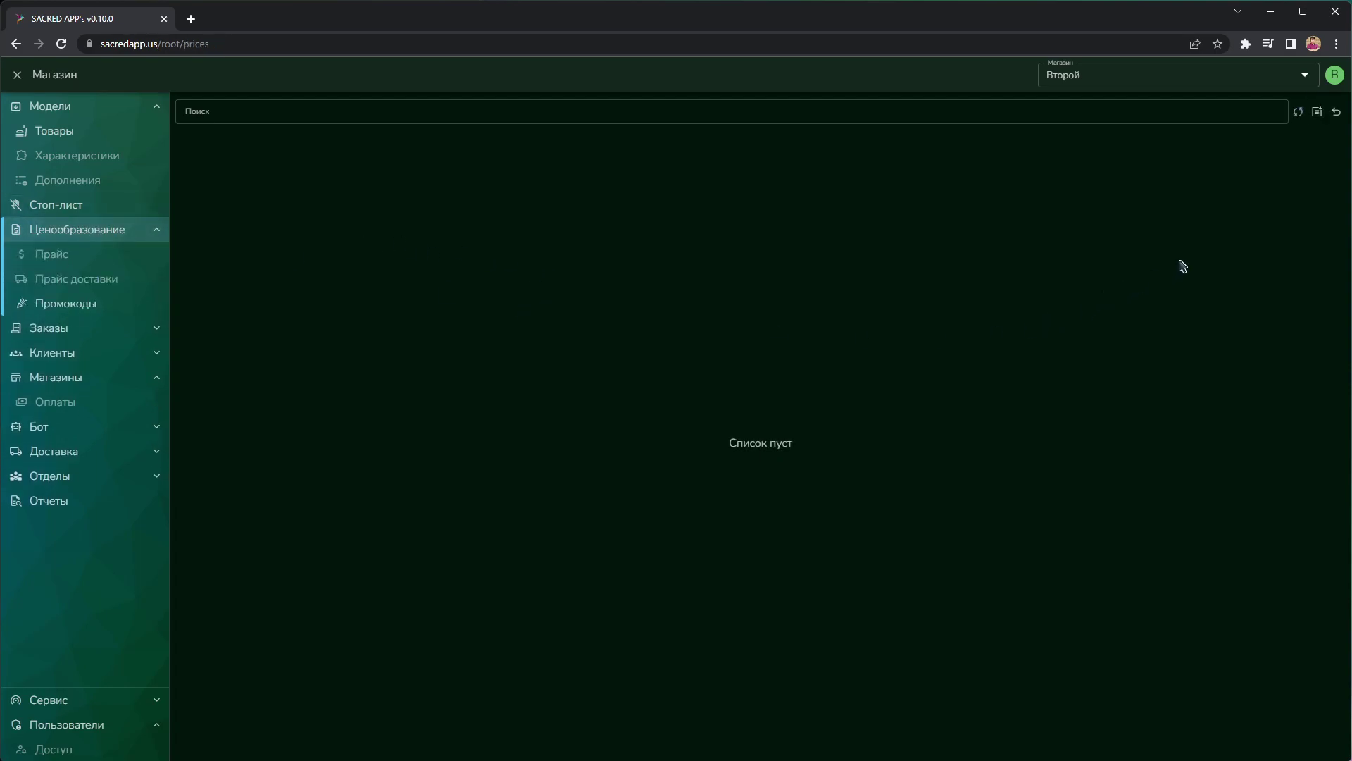
pyautogui.click(1292, 86)
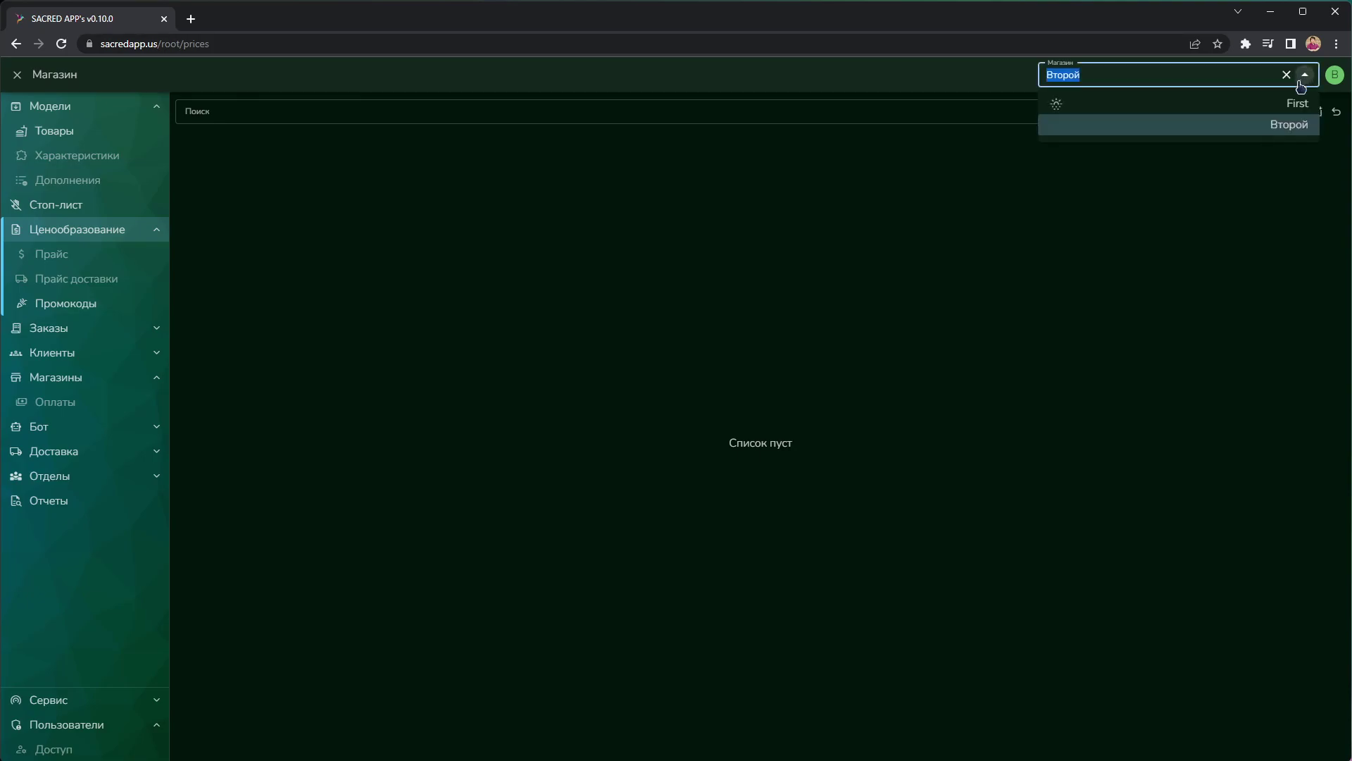
pyautogui.click(1261, 104)
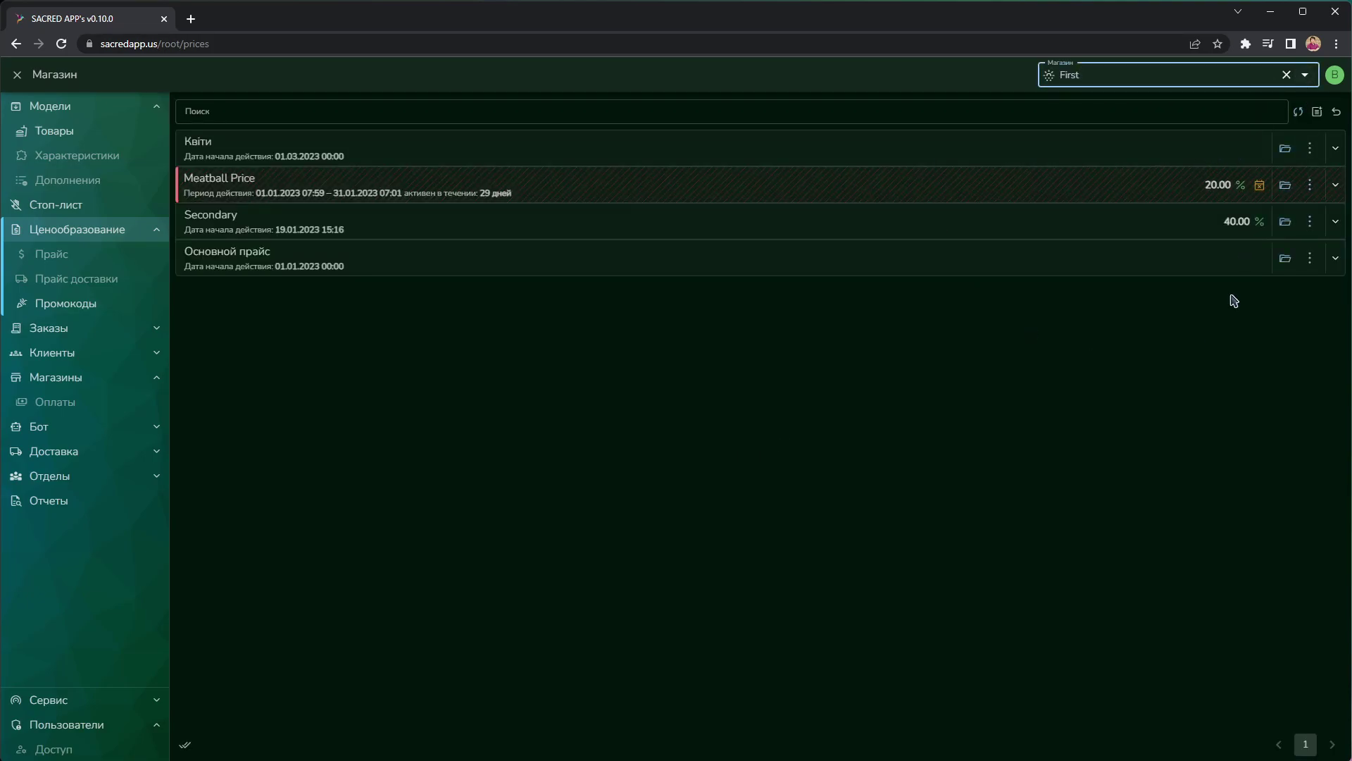
pyautogui.click(1287, 75)
pyautogui.click(1315, 115)
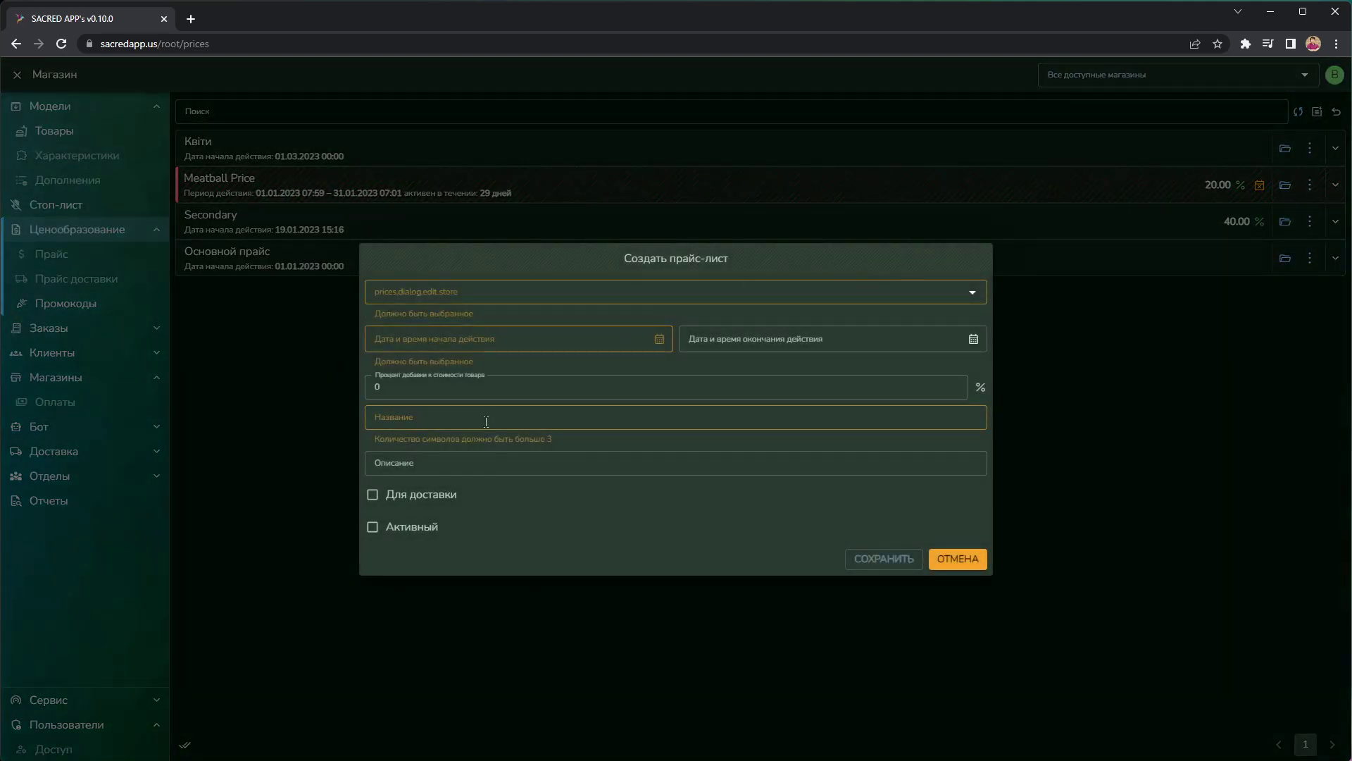
pyautogui.click(486, 421)
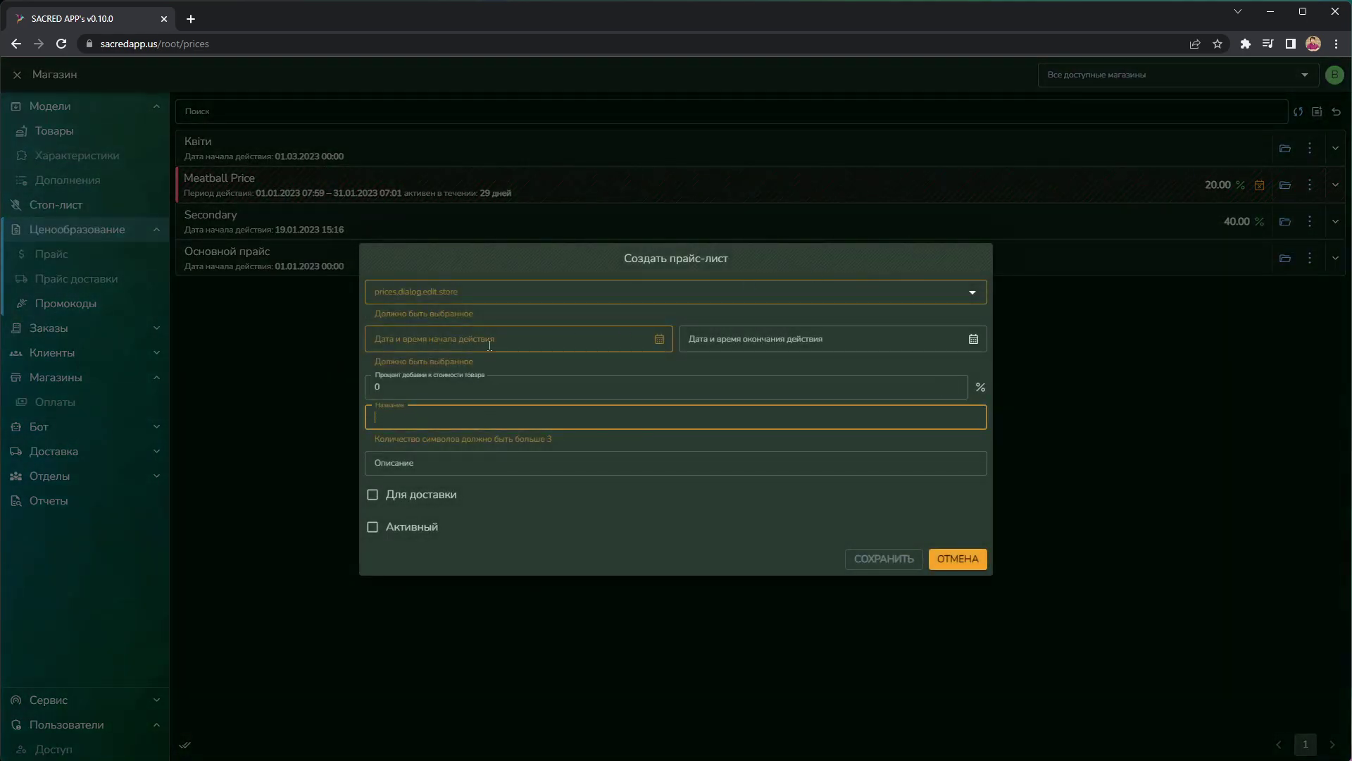
pyautogui.click(606, 264)
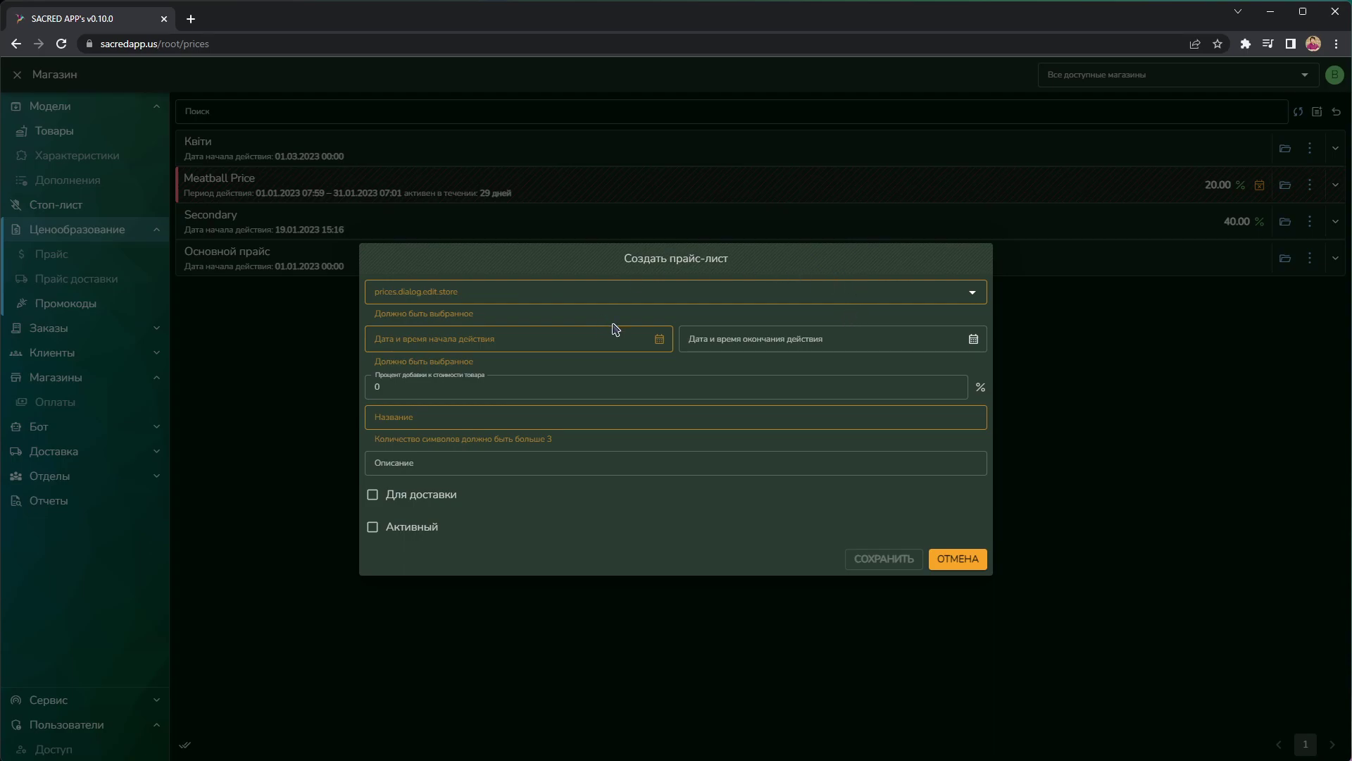
pyautogui.click(973, 293)
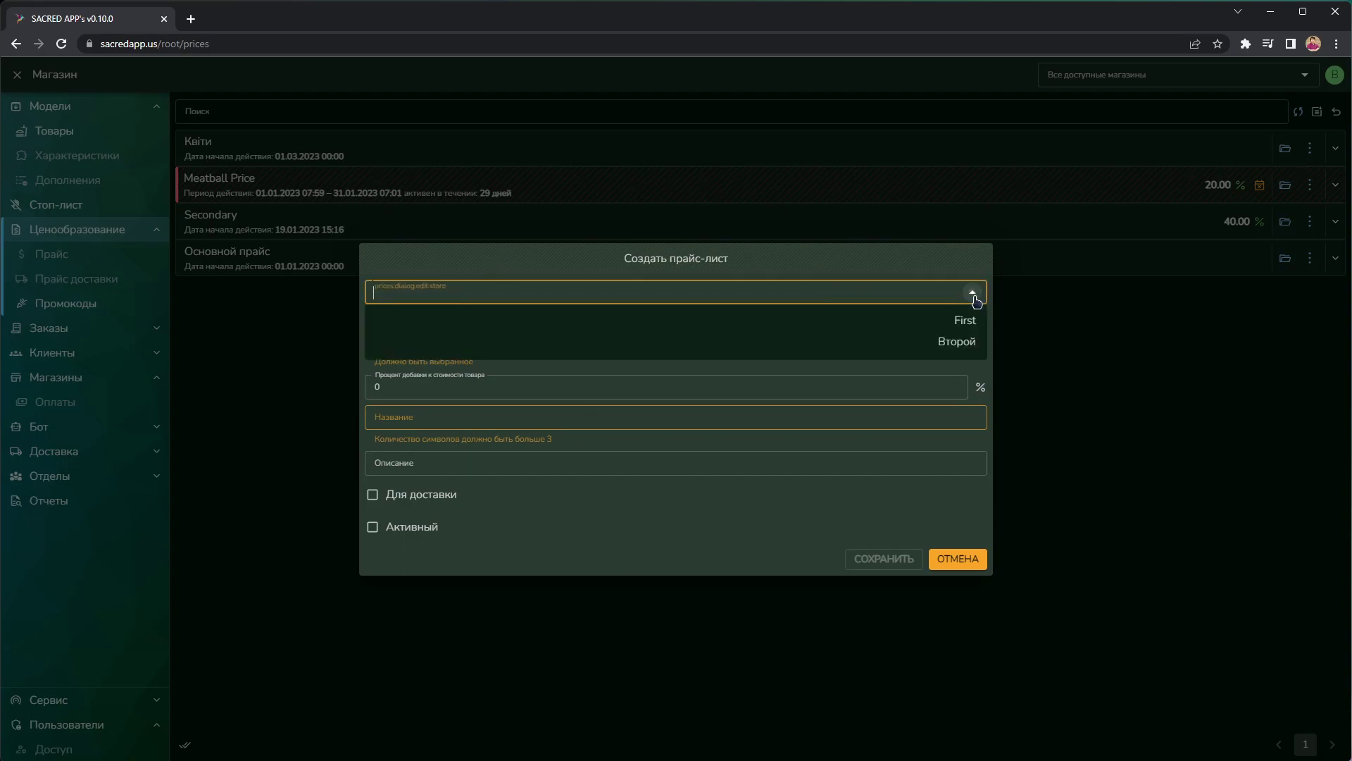
pyautogui.click(443, 271)
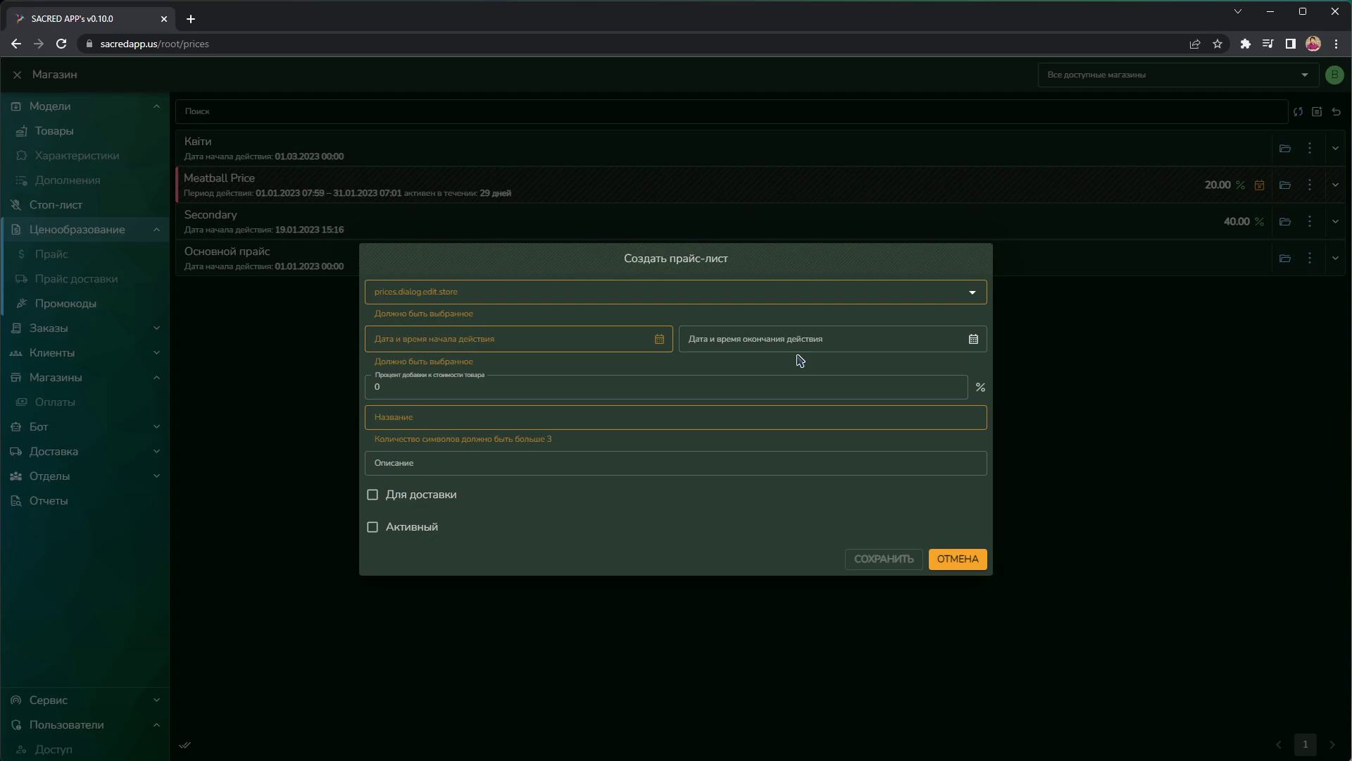
pyautogui.click(975, 293)
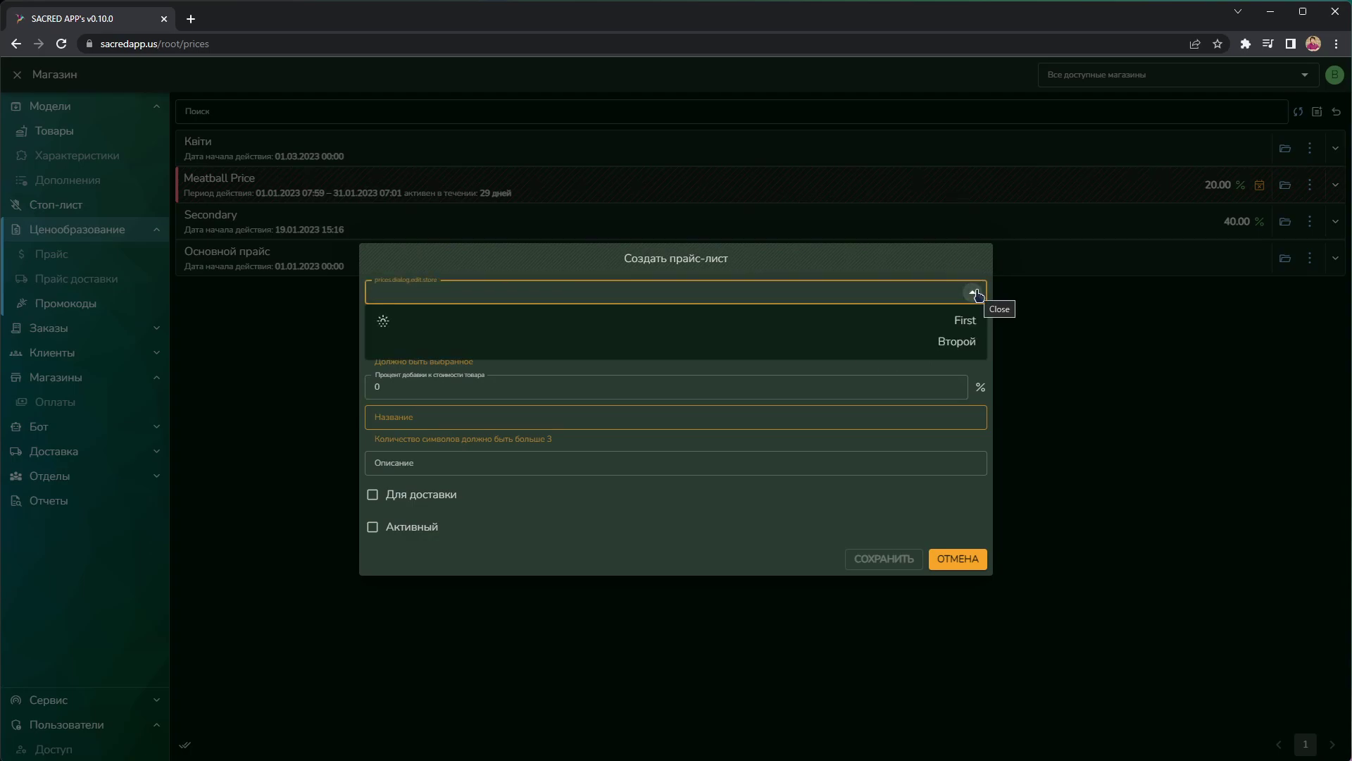
pyautogui.click(974, 293)
pyautogui.click(974, 293)
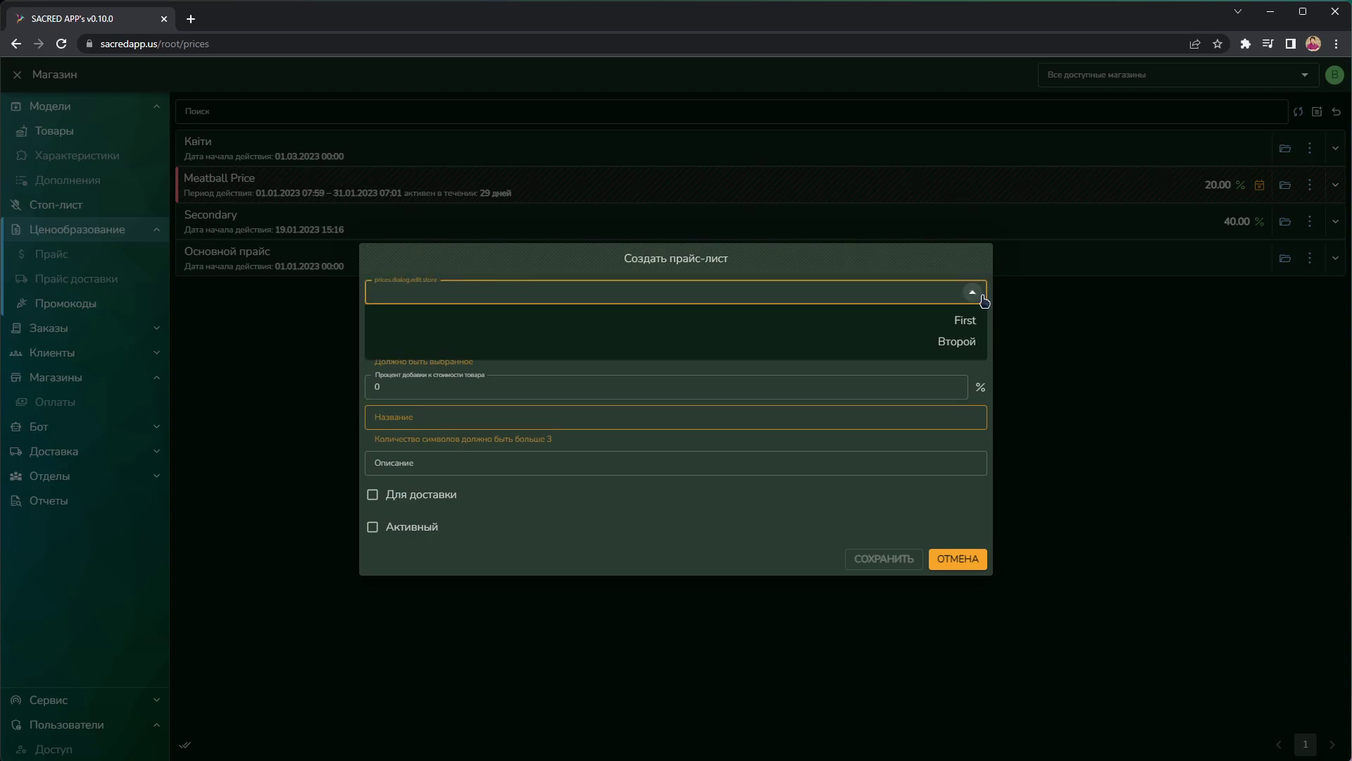
pyautogui.click(943, 342)
pyautogui.click(964, 558)
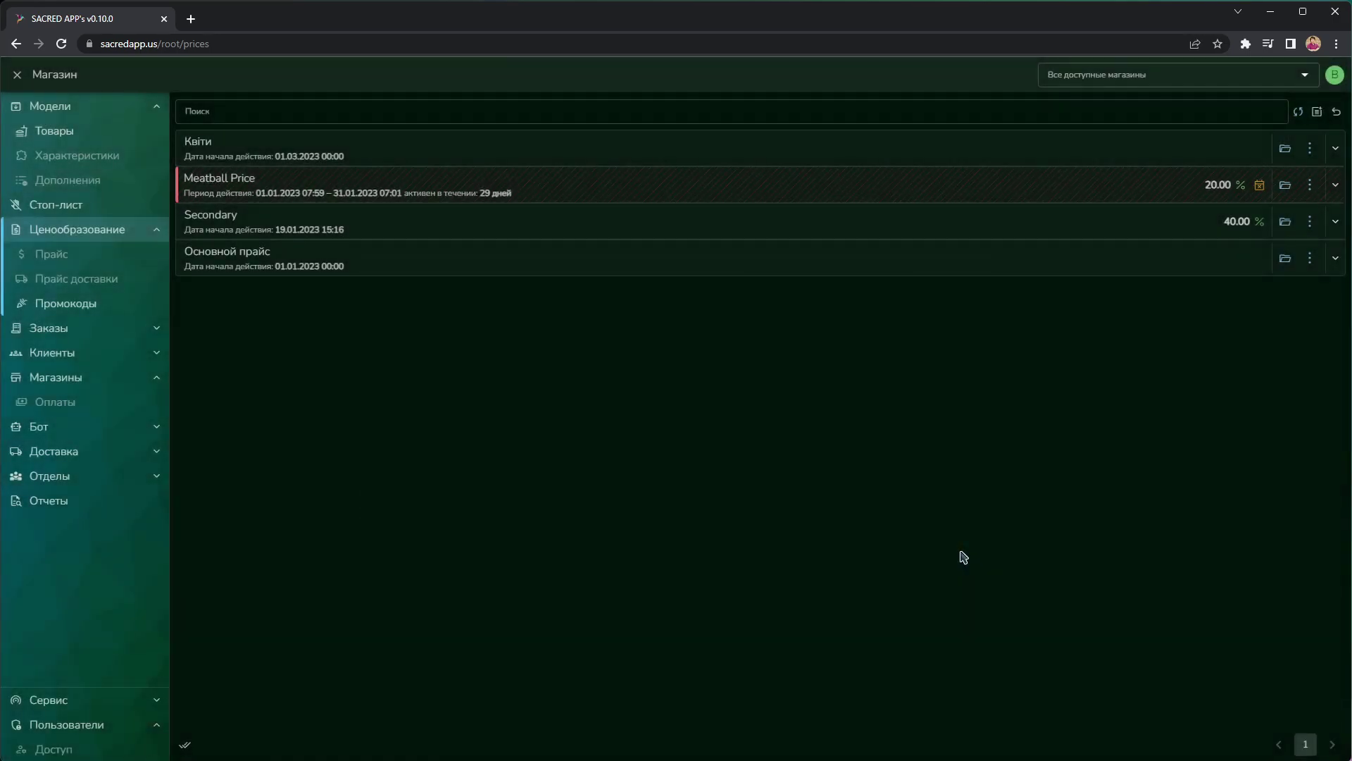
pyautogui.click(1310, 148)
# Open and cancel the Квіти price list editor, then open its list of bouquet items.
pyautogui.click(1267, 176)
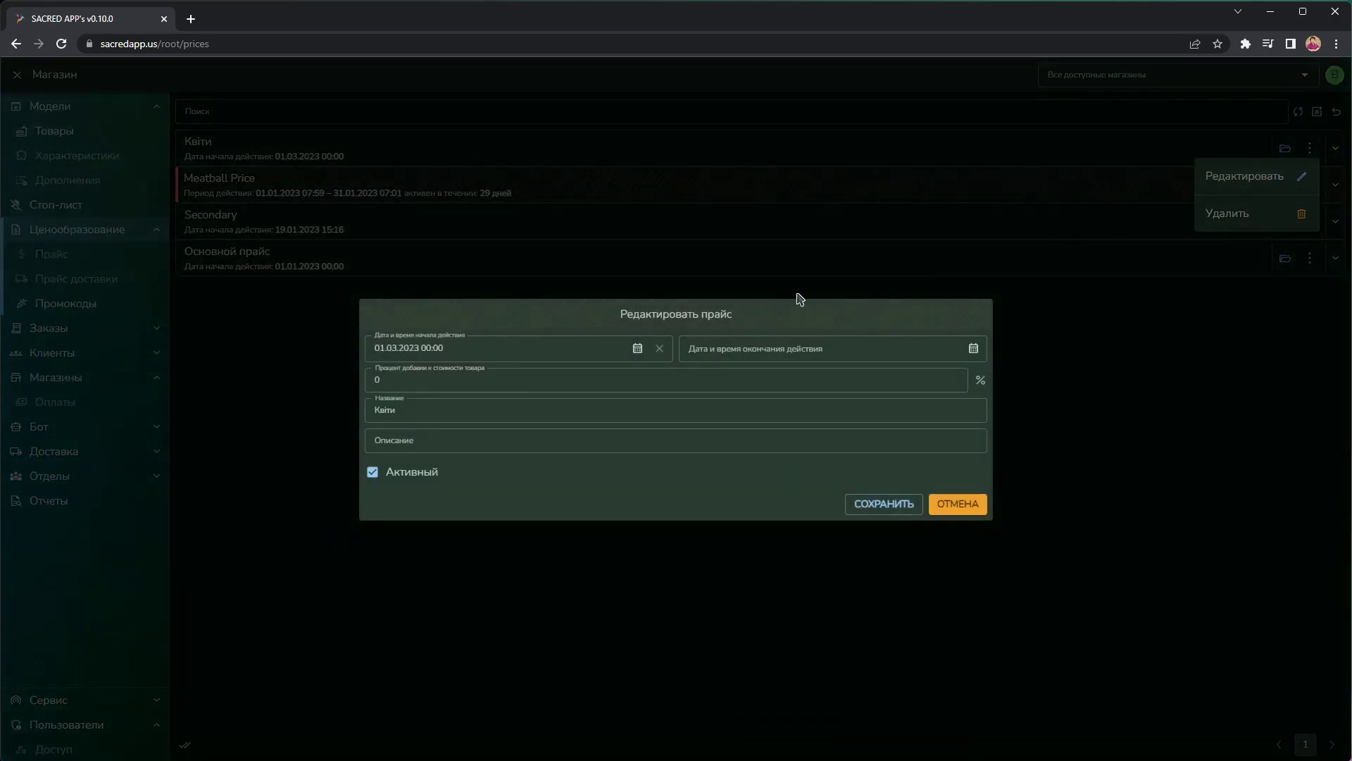
pyautogui.moveTo(666, 379)
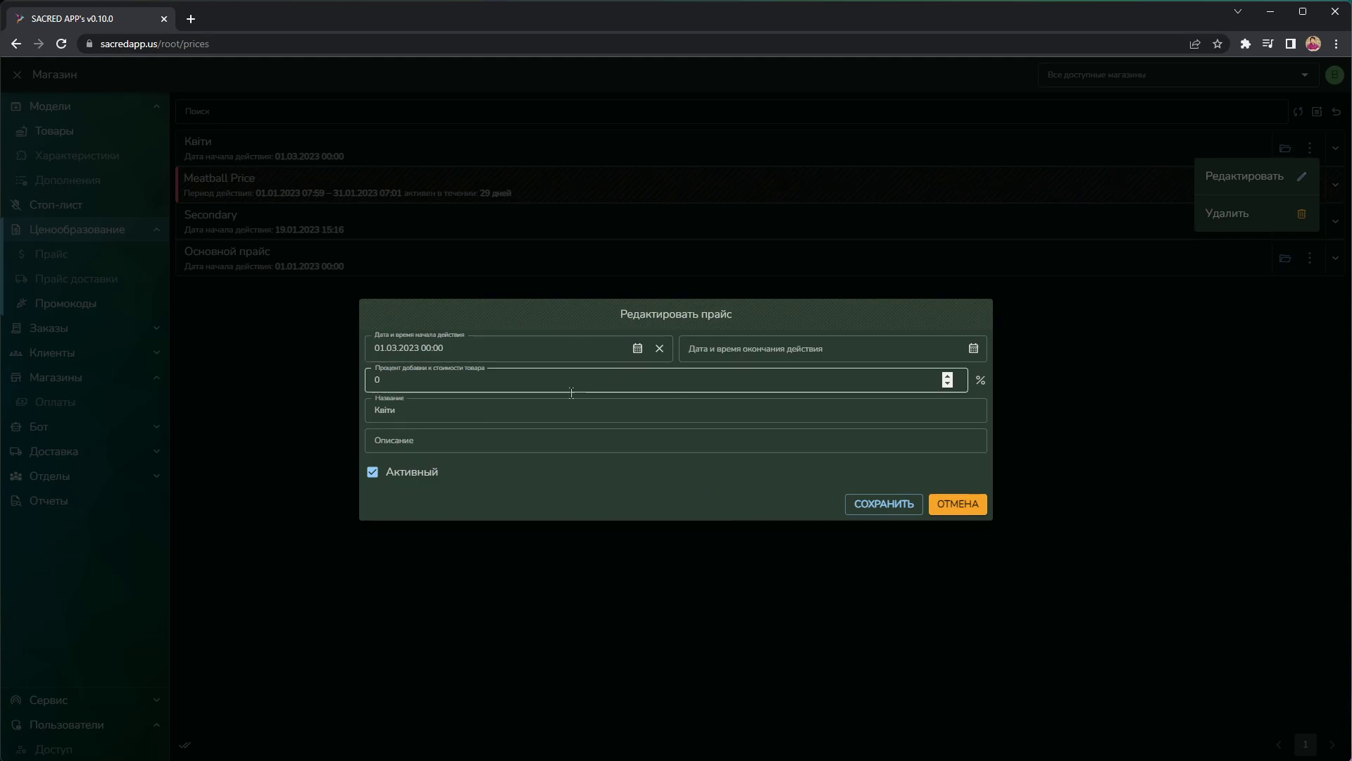
pyautogui.click(960, 507)
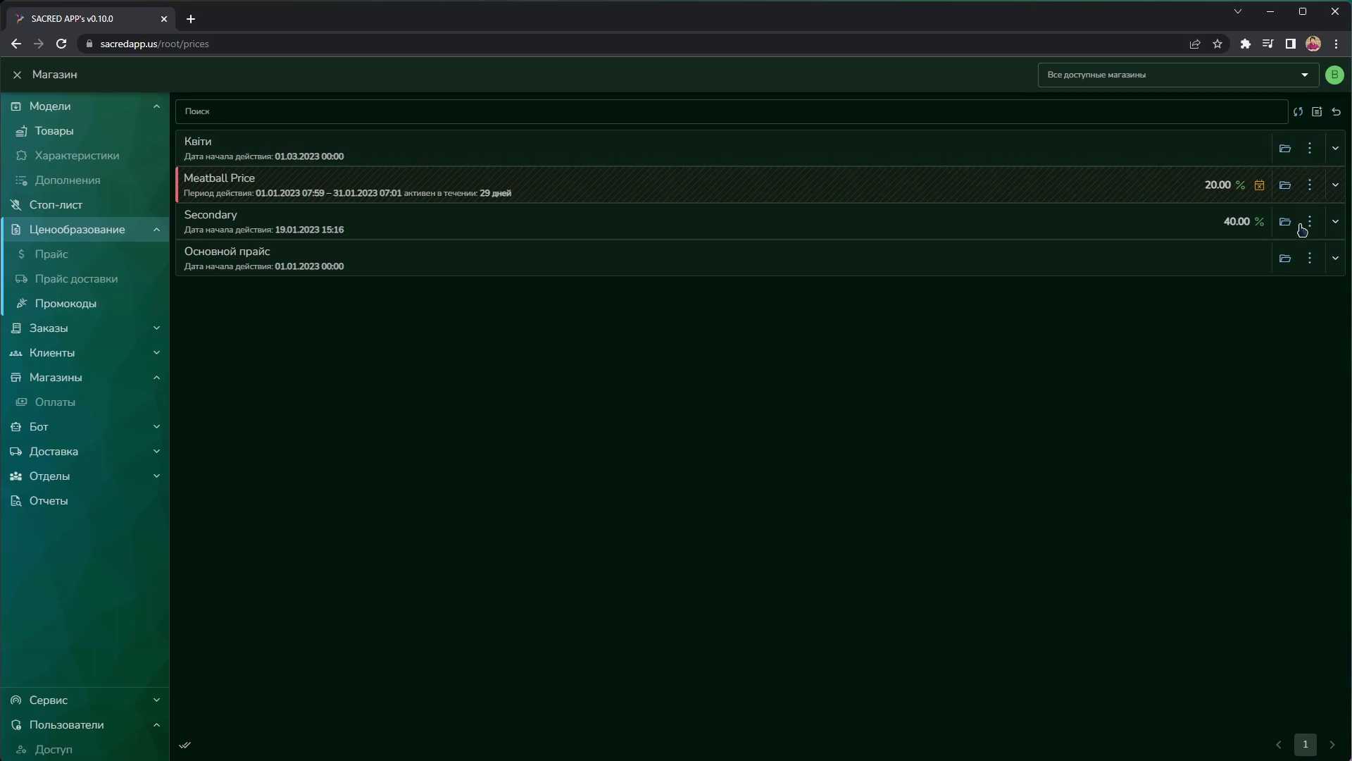
pyautogui.click(1286, 148)
pyautogui.scroll(-1, 1059, 383)
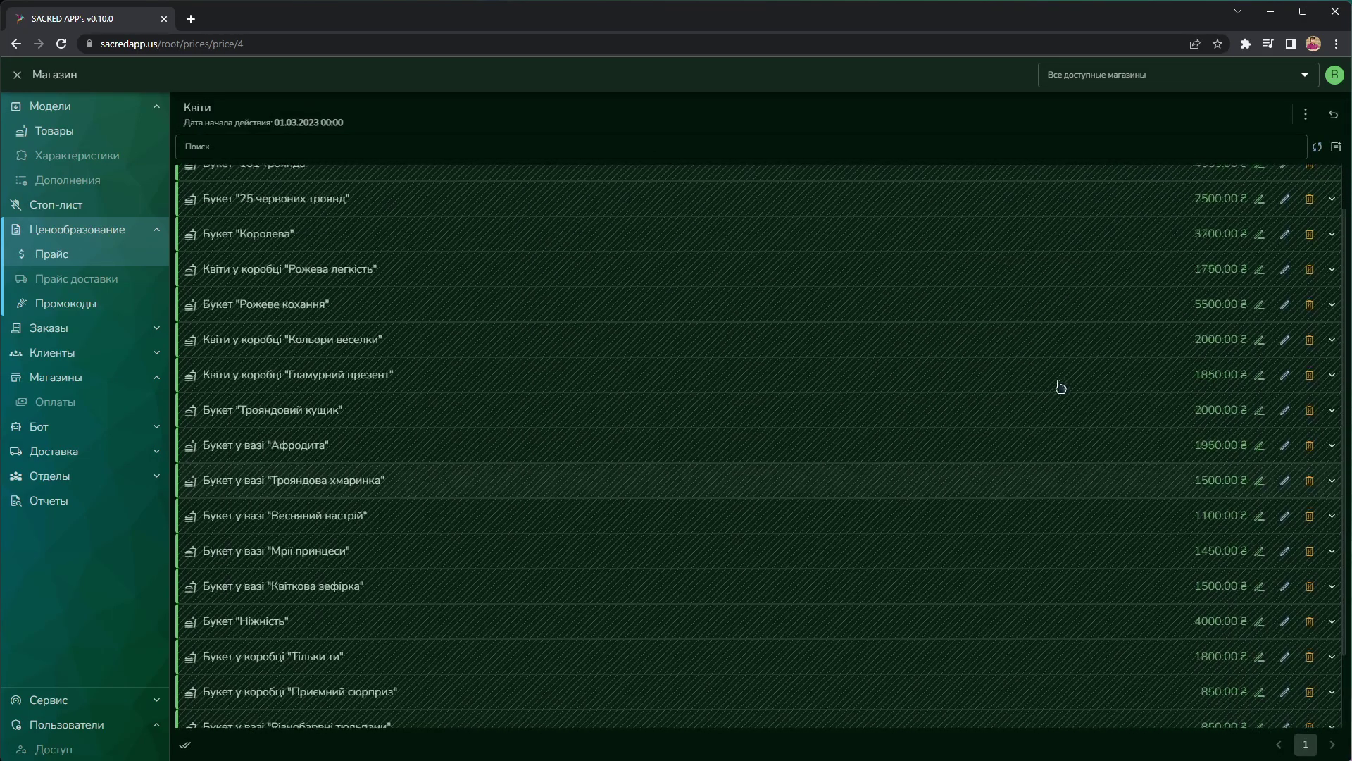
pyautogui.scroll(1, 1060, 383)
pyautogui.click(1336, 147)
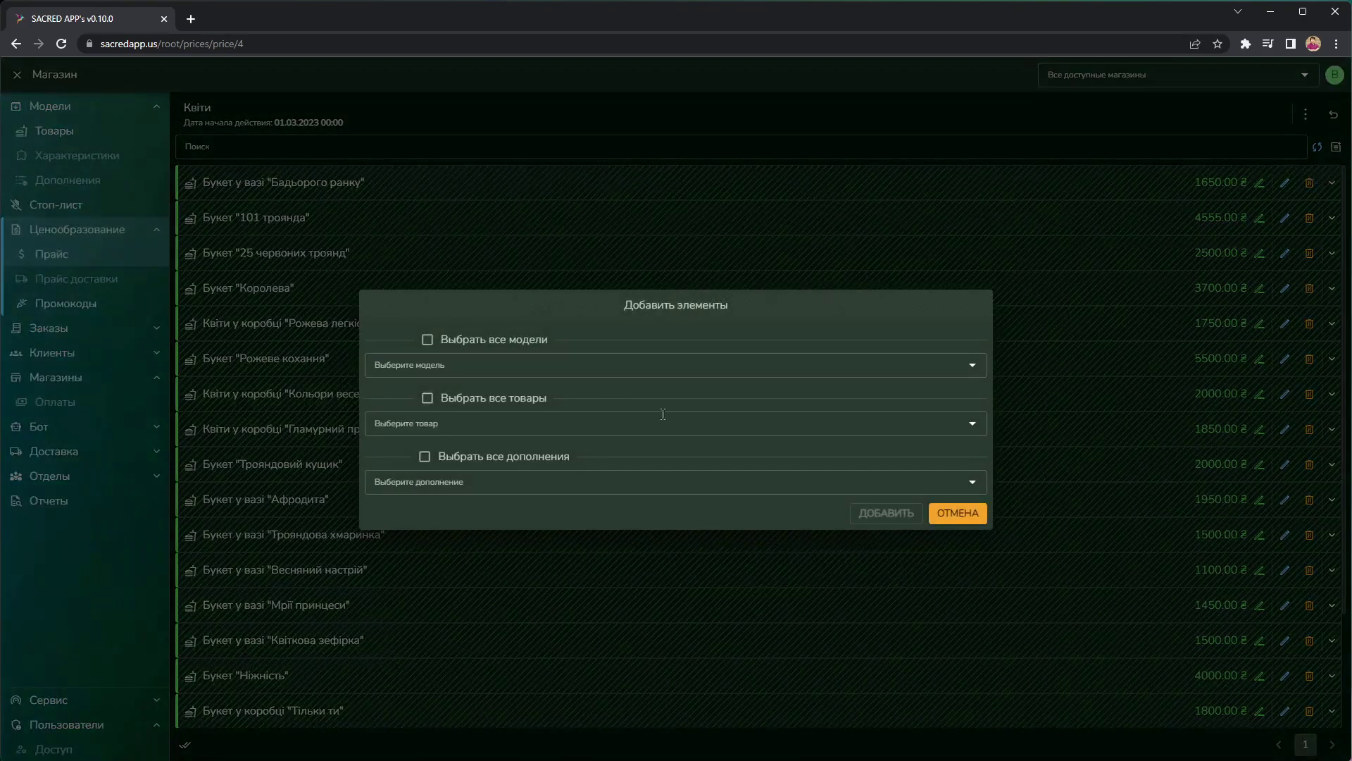
pyautogui.click(971, 365)
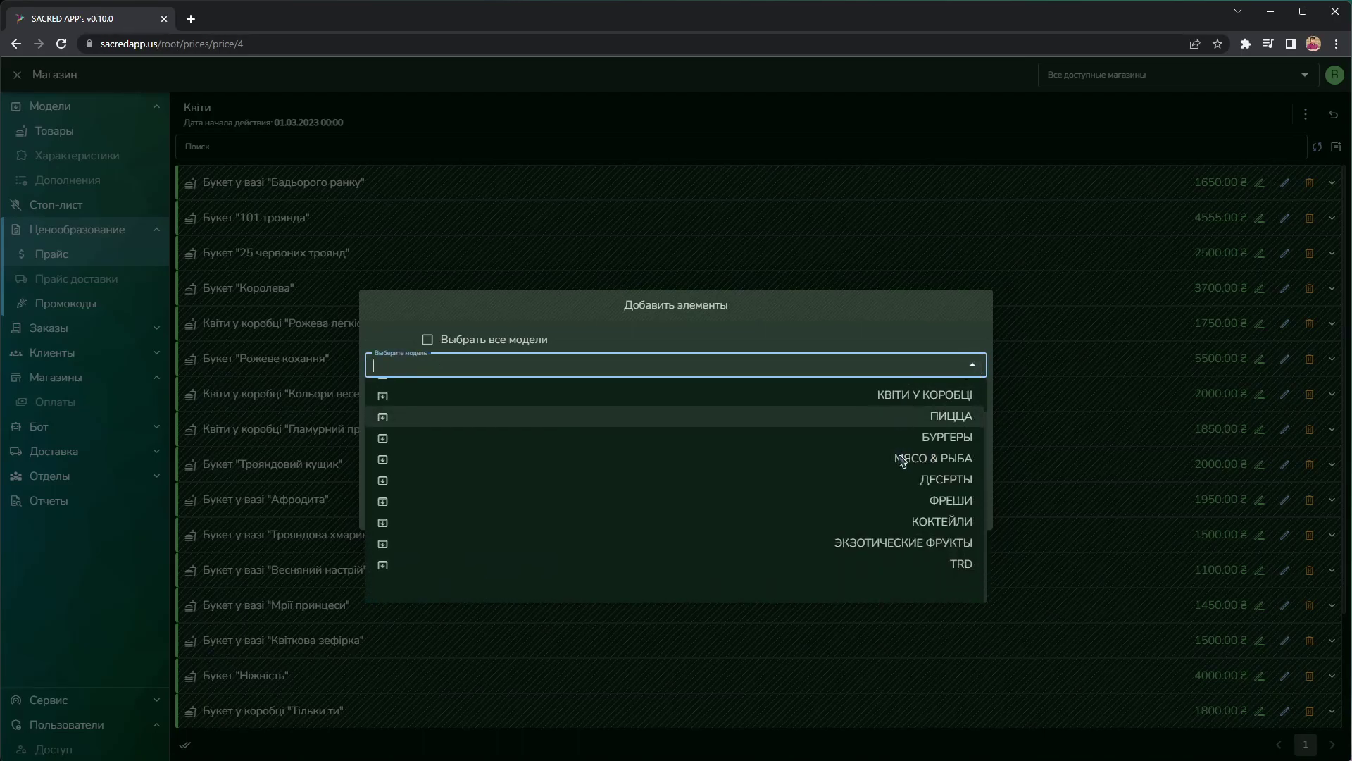
pyautogui.click(972, 364)
pyautogui.click(973, 423)
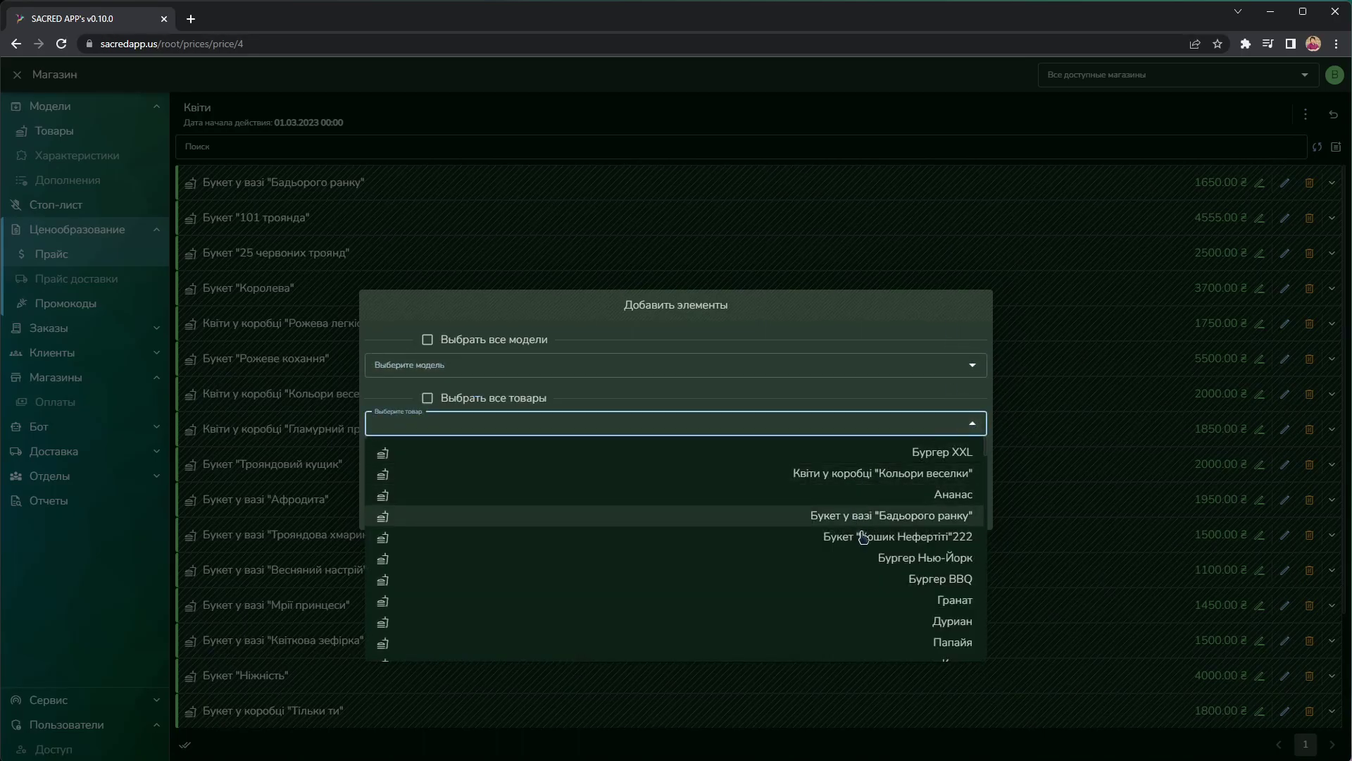
pyautogui.scroll(-5, 906, 519)
pyautogui.scroll(-5, 901, 535)
pyautogui.scroll(-5, 898, 552)
pyautogui.scroll(-2, 898, 551)
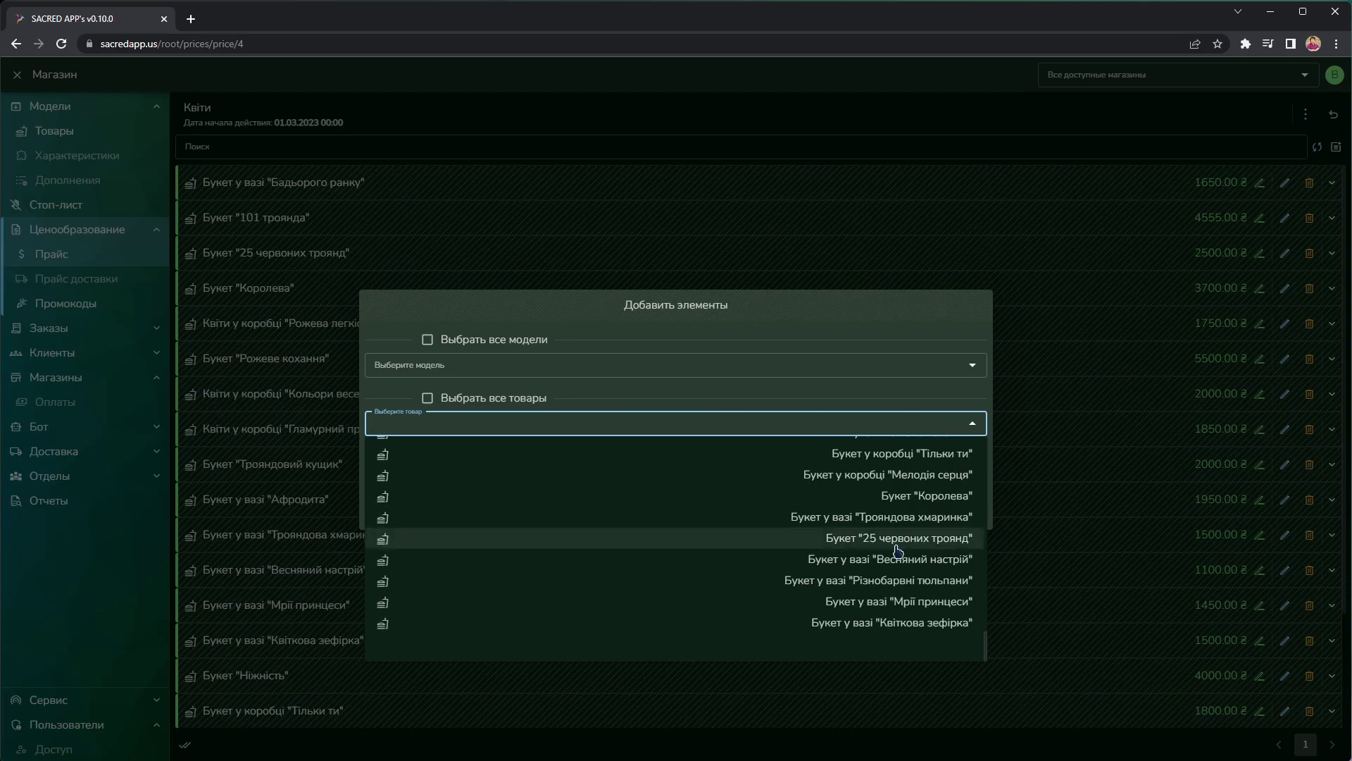
pyautogui.scroll(10, 901, 548)
pyautogui.scroll(1, 906, 546)
pyautogui.scroll(5, 915, 496)
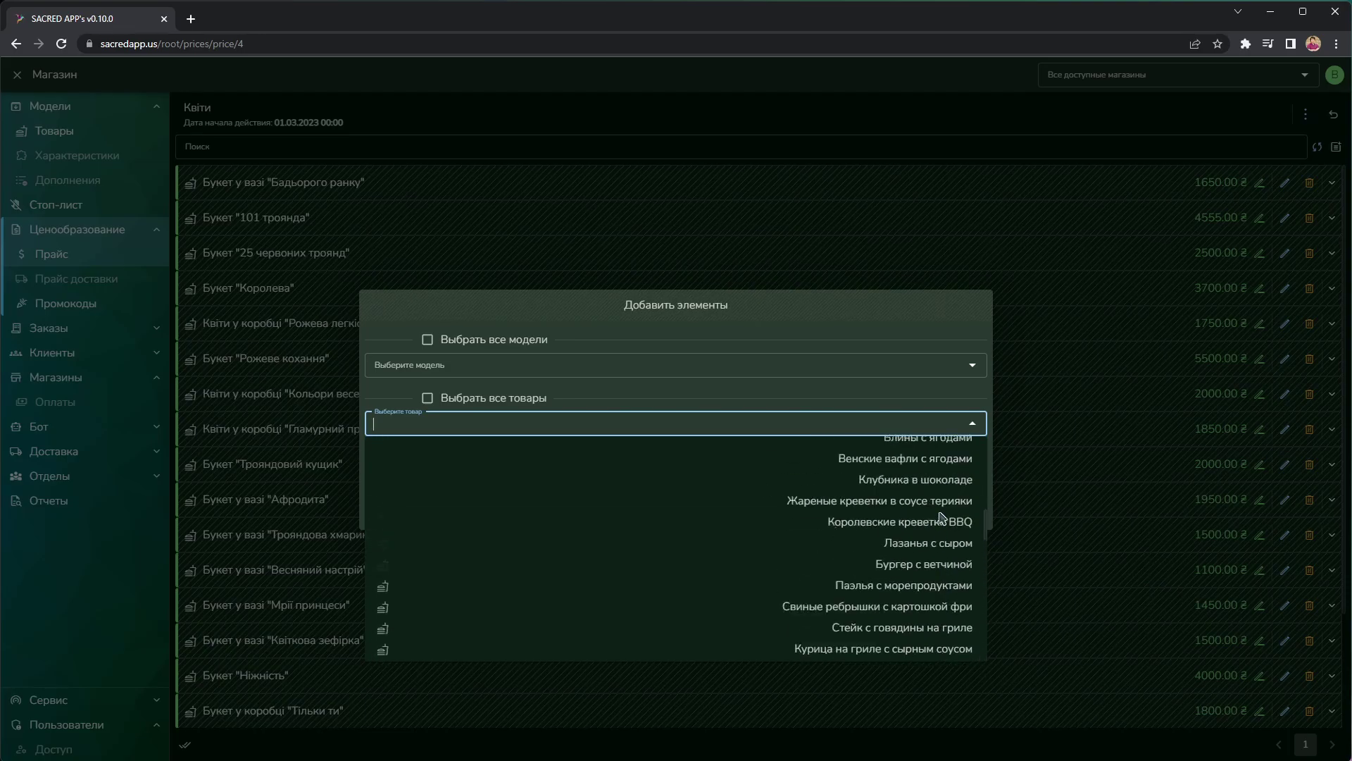
pyautogui.scroll(5, 915, 497)
pyautogui.scroll(3, 919, 493)
pyautogui.click(935, 322)
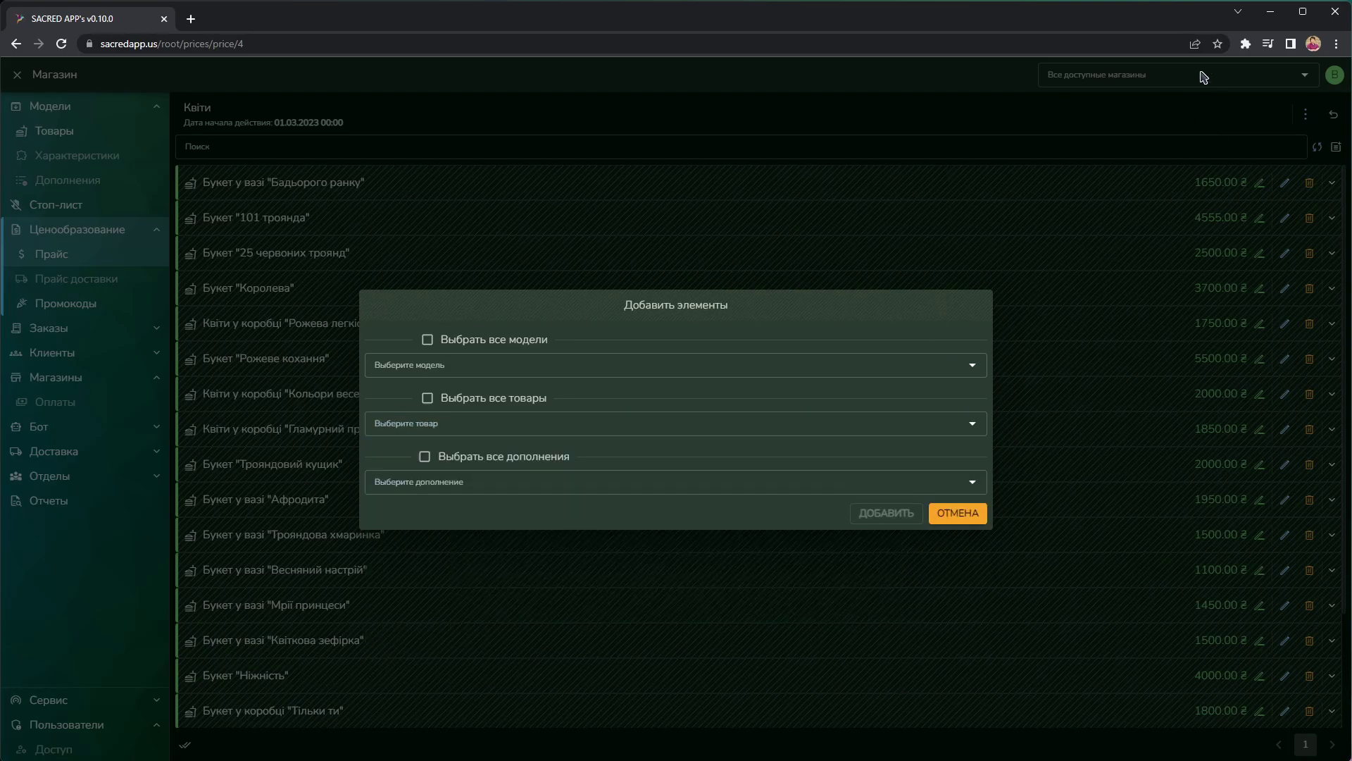
pyautogui.click(985, 486)
pyautogui.click(972, 482)
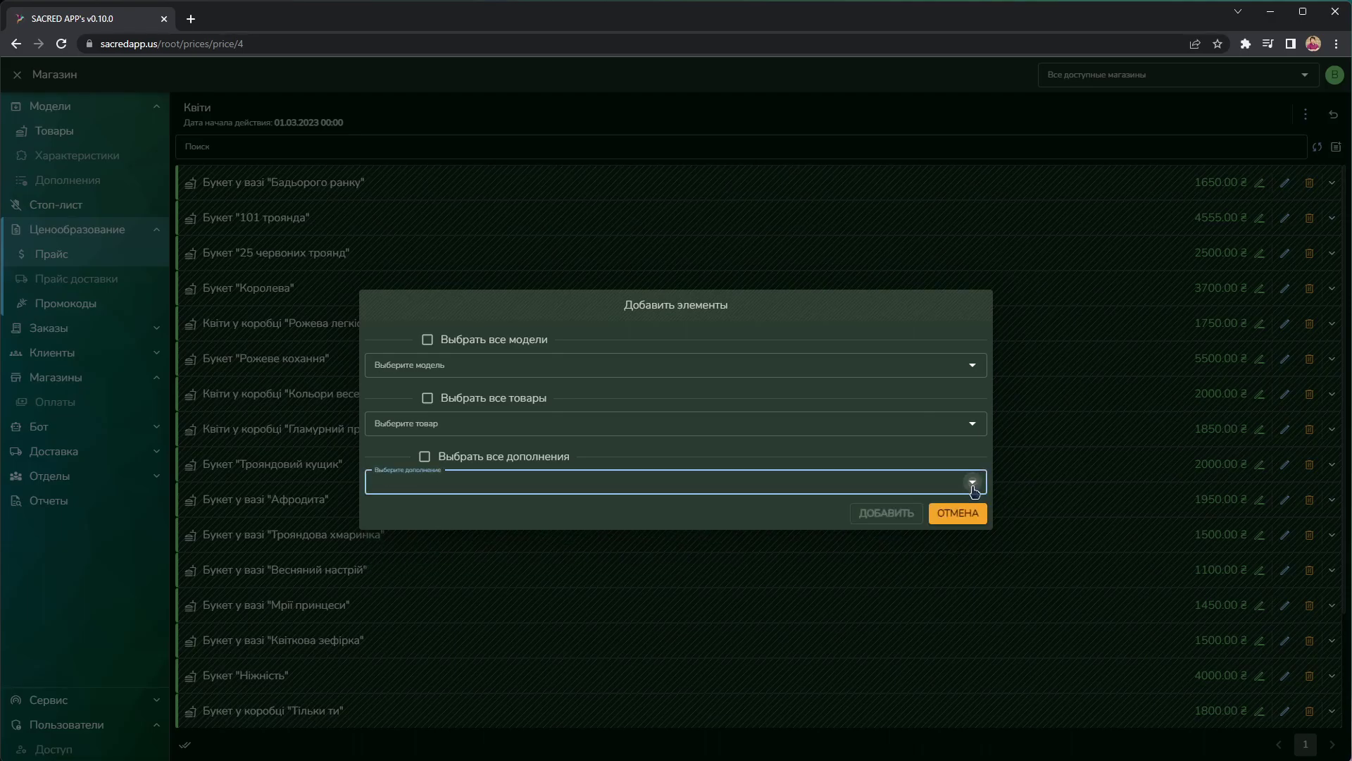
pyautogui.click(1020, 474)
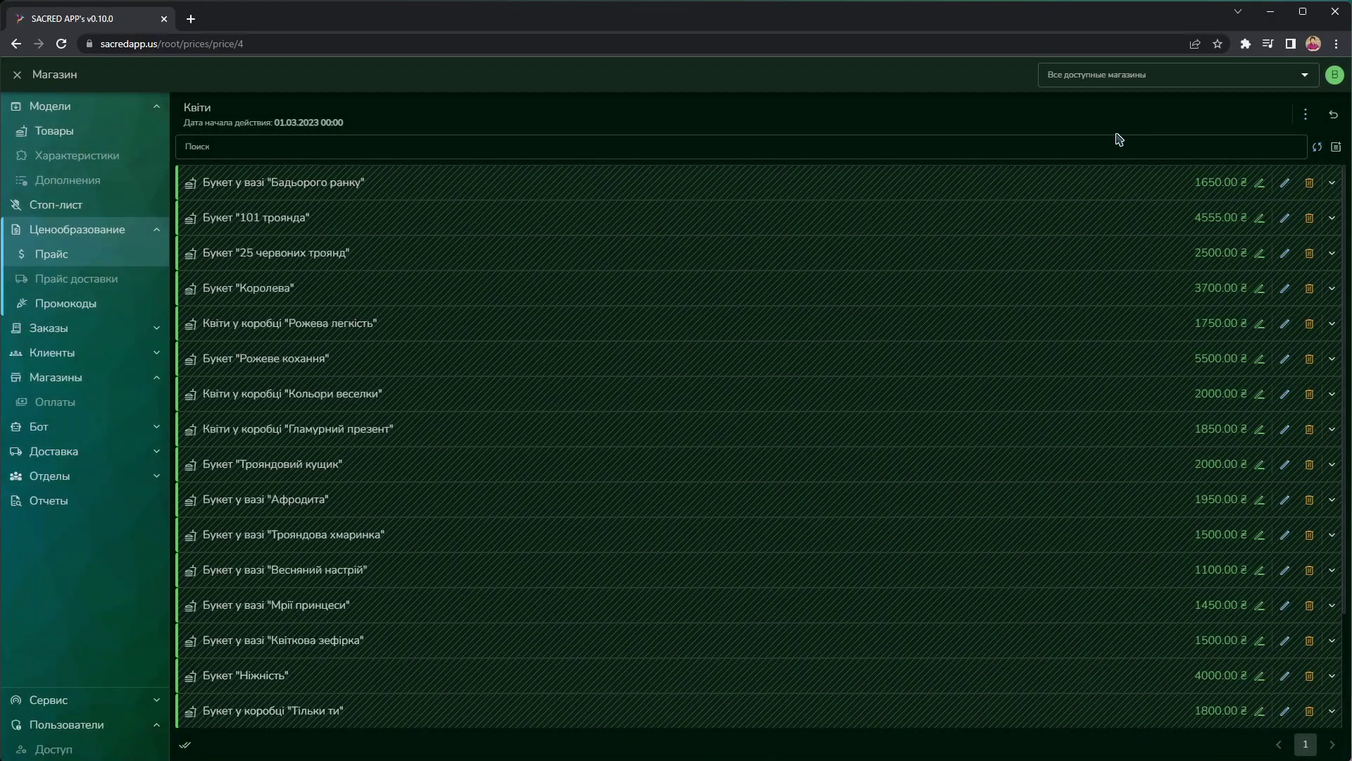
pyautogui.click(1336, 147)
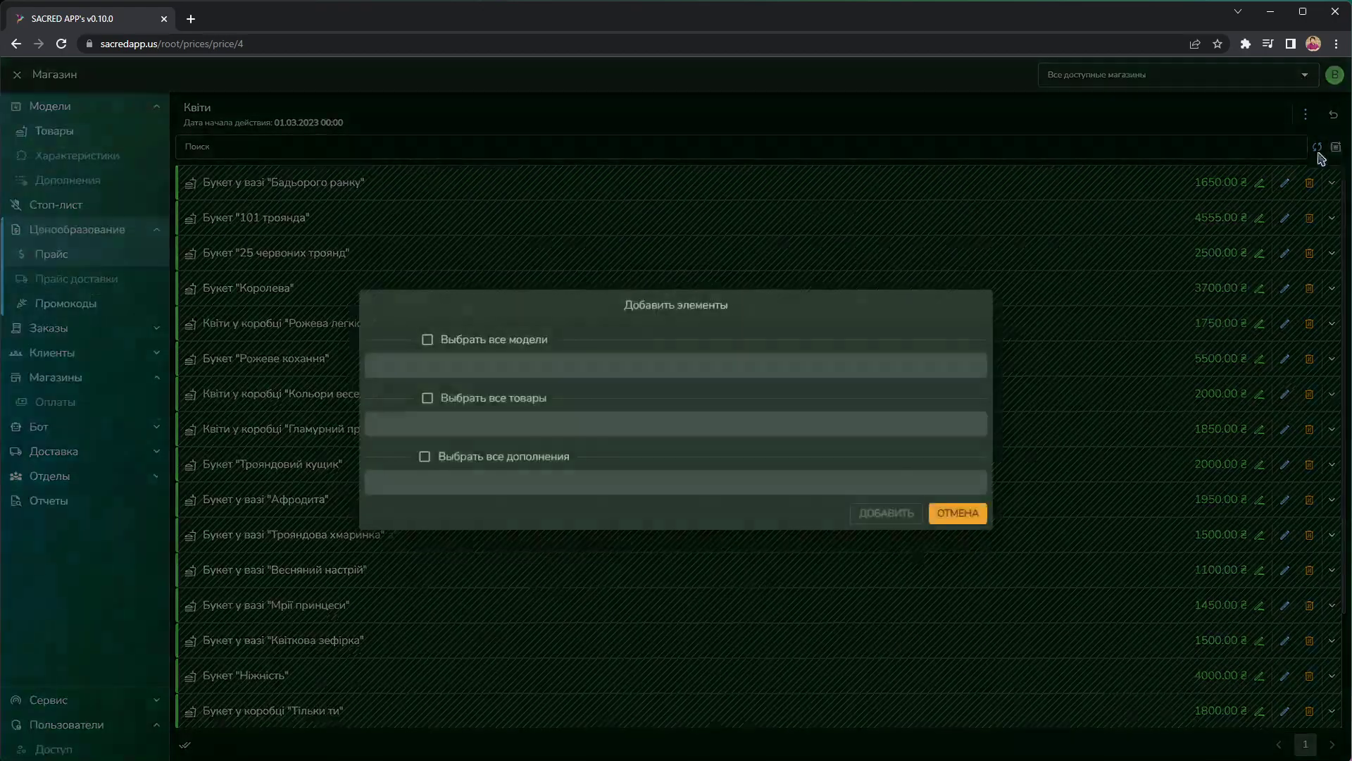
pyautogui.click(970, 483)
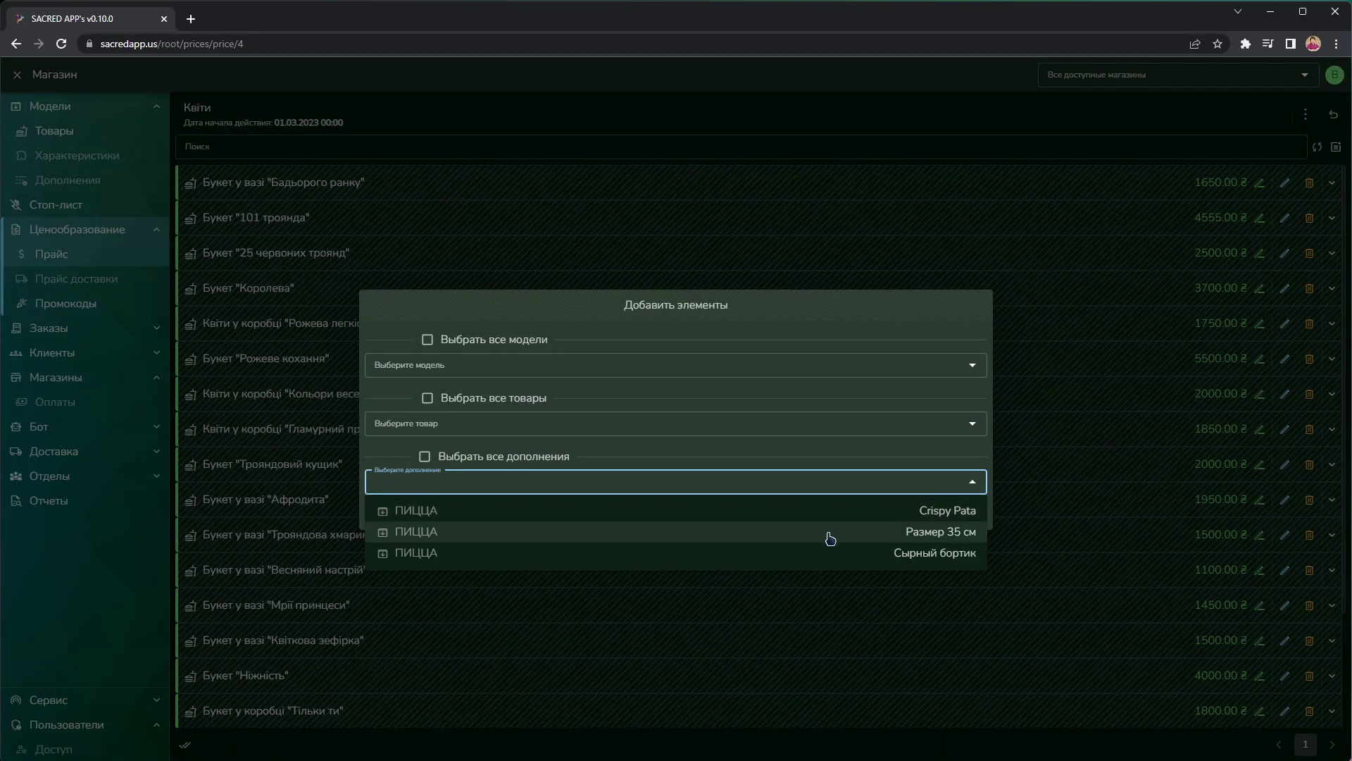
pyautogui.click(767, 448)
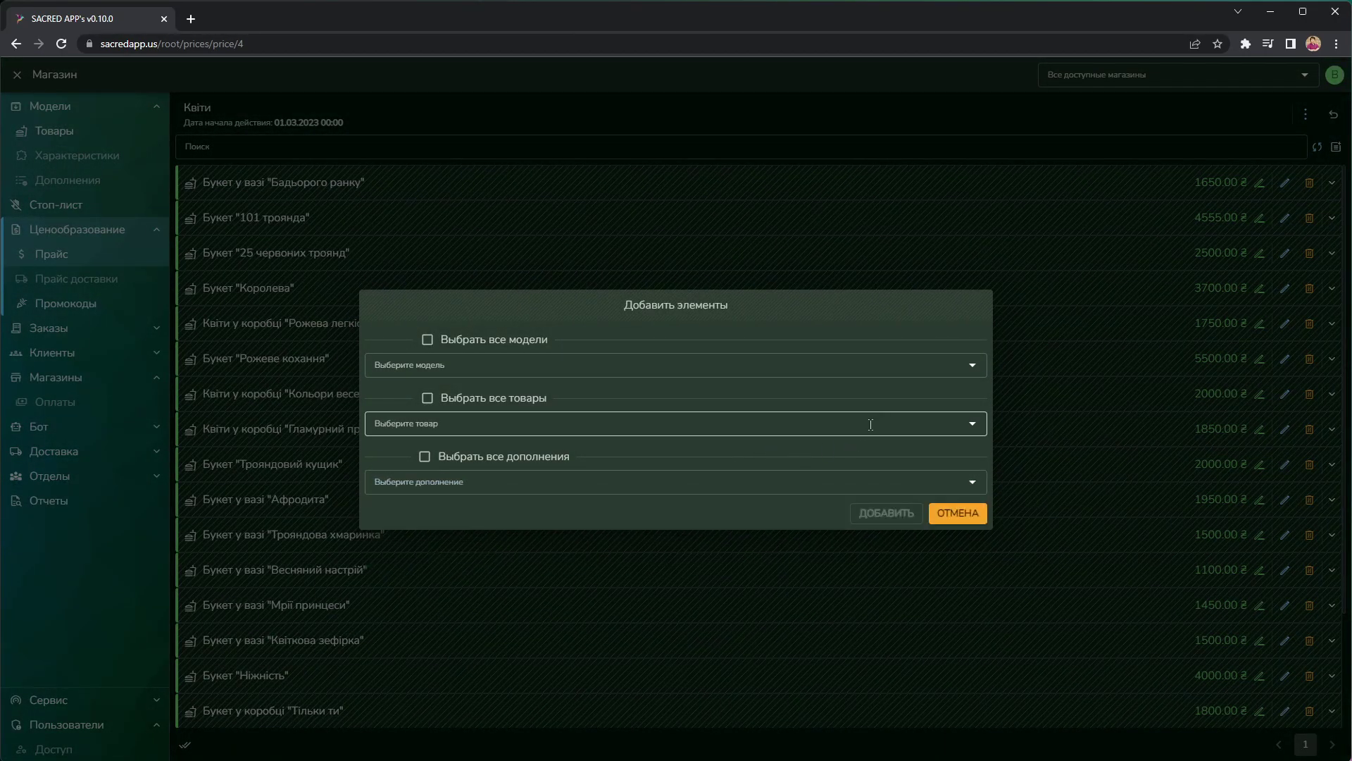
pyautogui.click(972, 424)
pyautogui.click(972, 424)
pyautogui.click(972, 365)
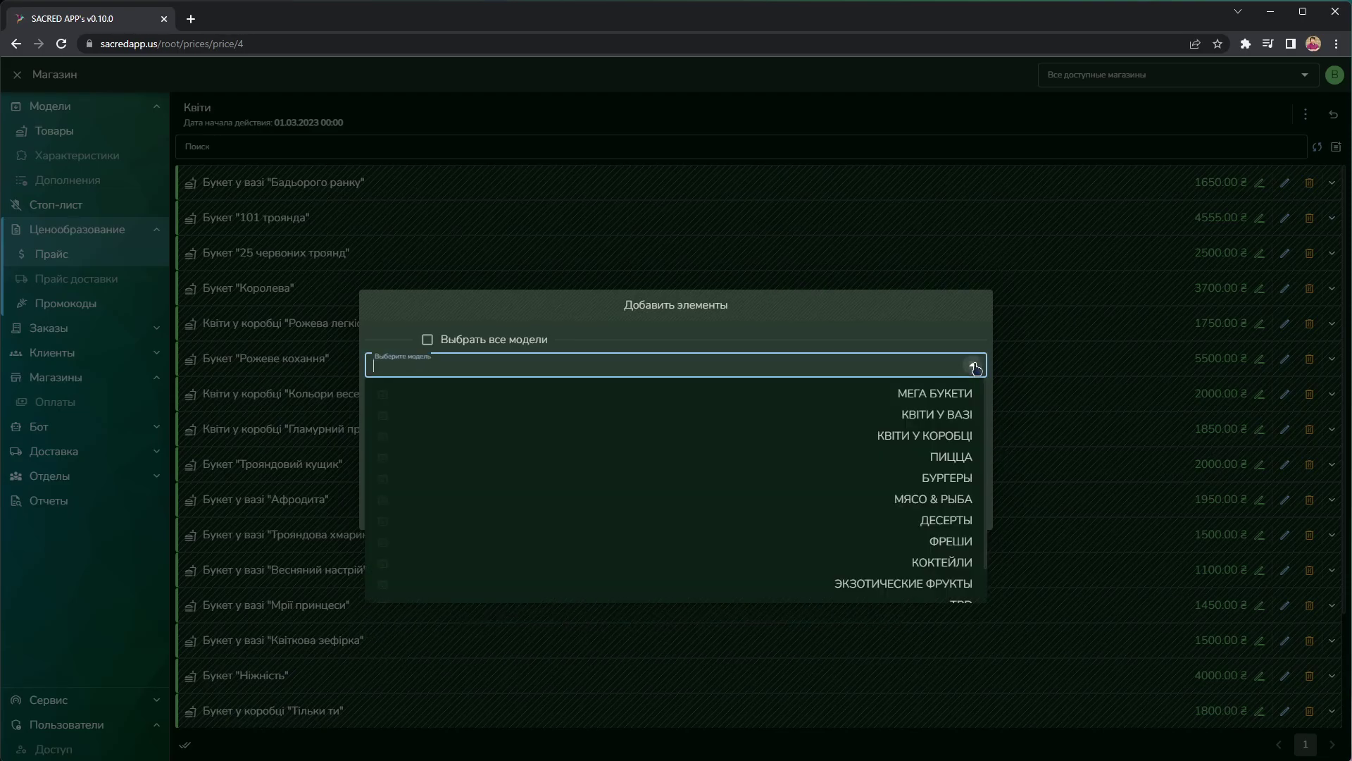
pyautogui.click(911, 399)
pyautogui.click(973, 485)
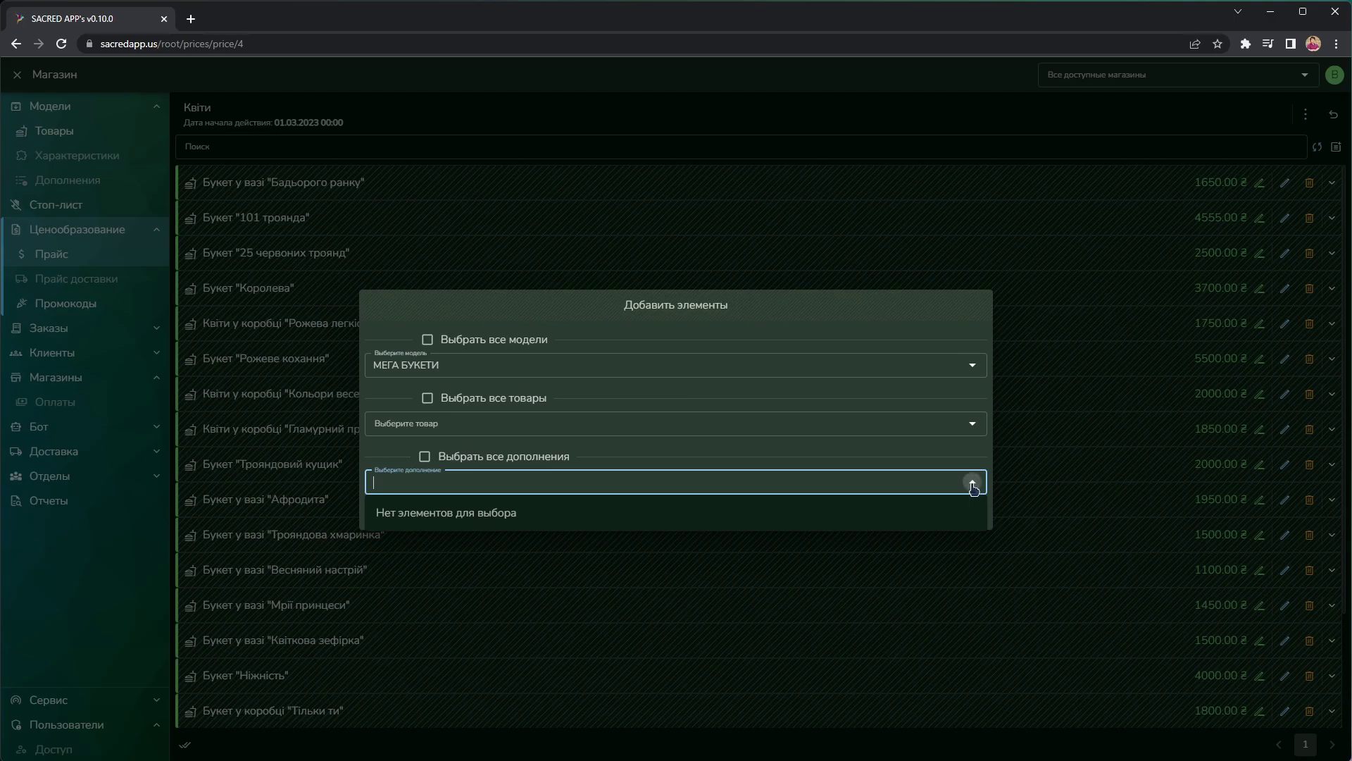
pyautogui.click(972, 484)
pyautogui.click(955, 365)
pyautogui.click(975, 485)
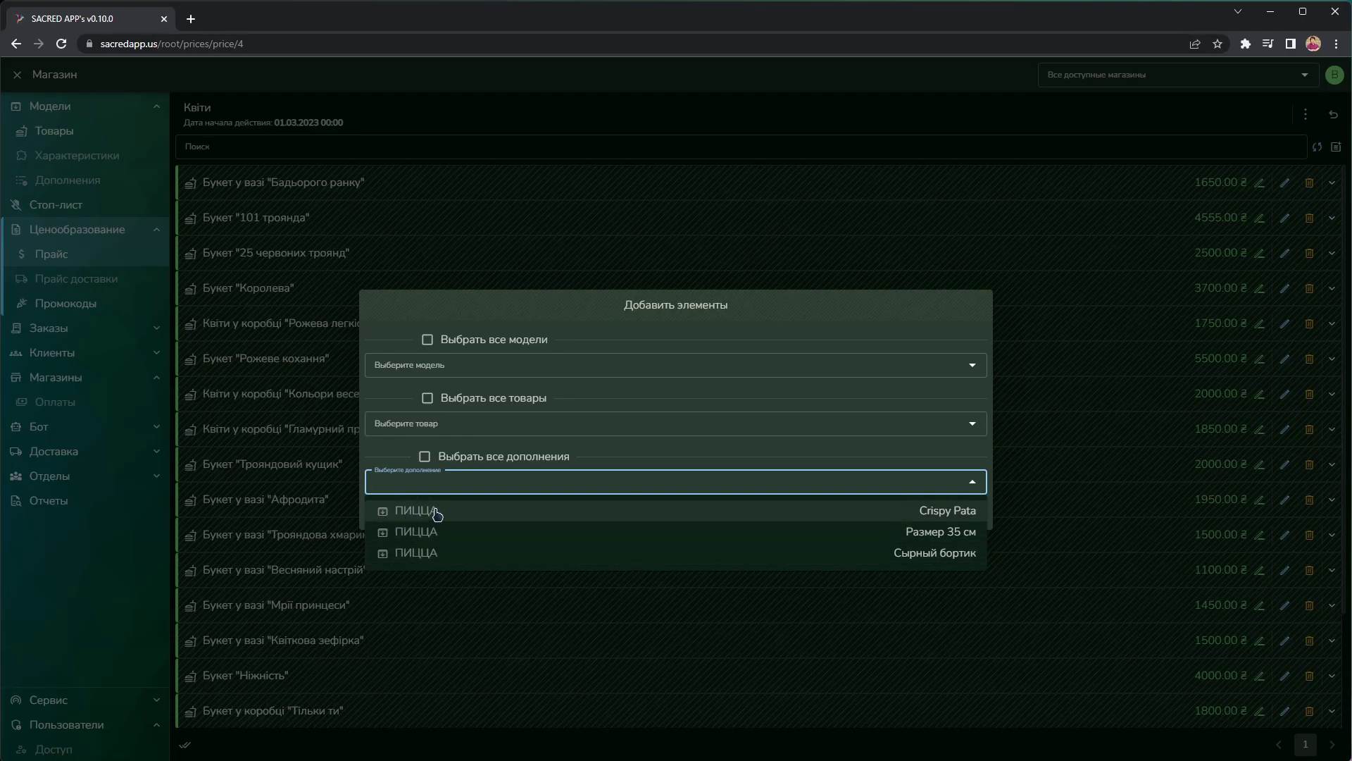
pyautogui.click(401, 470)
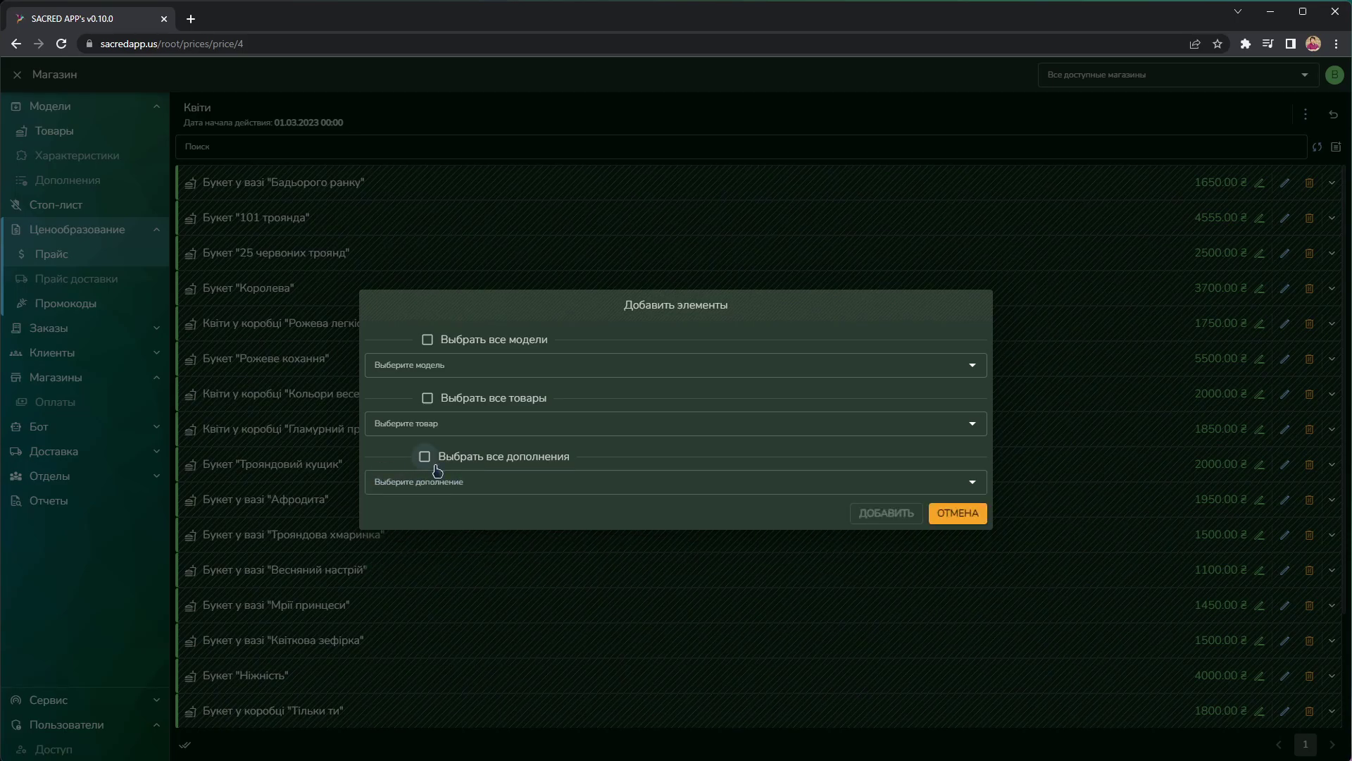
pyautogui.click(431, 474)
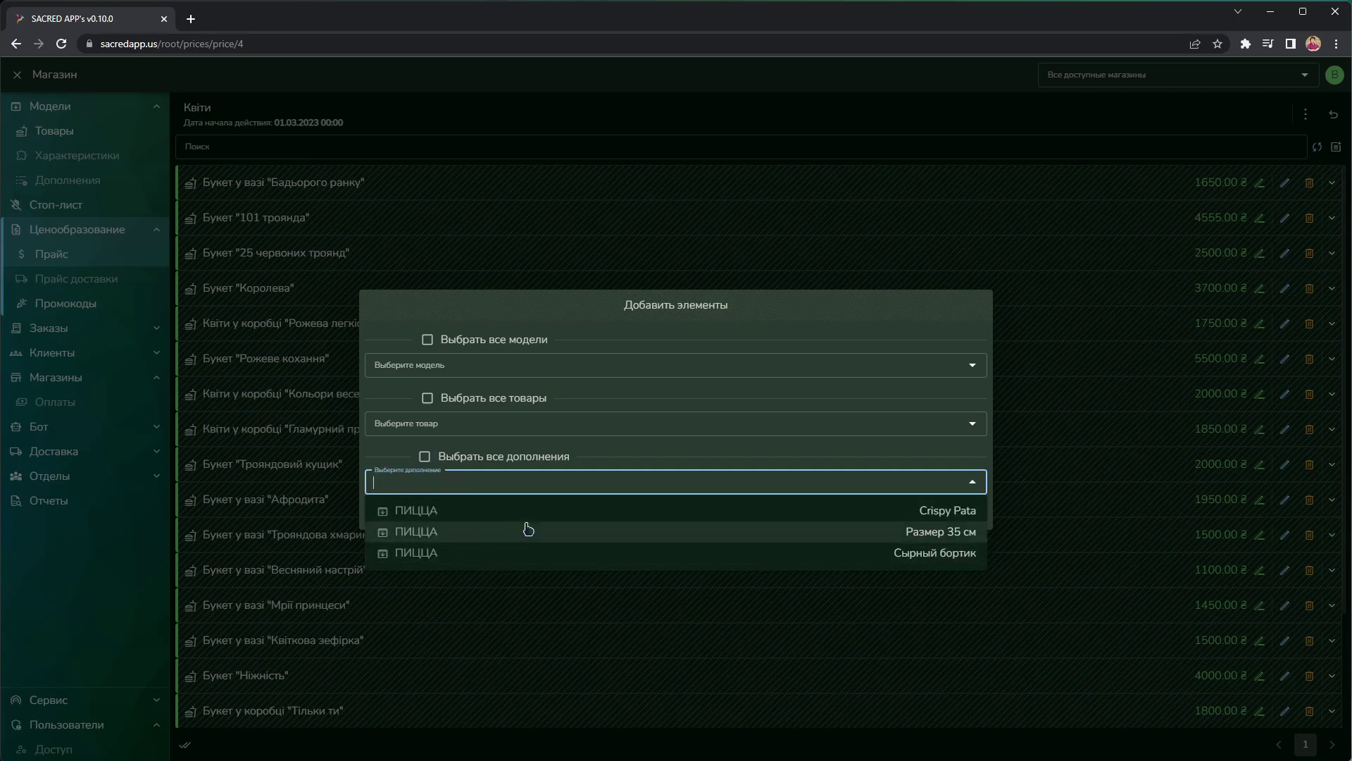
pyautogui.click(763, 455)
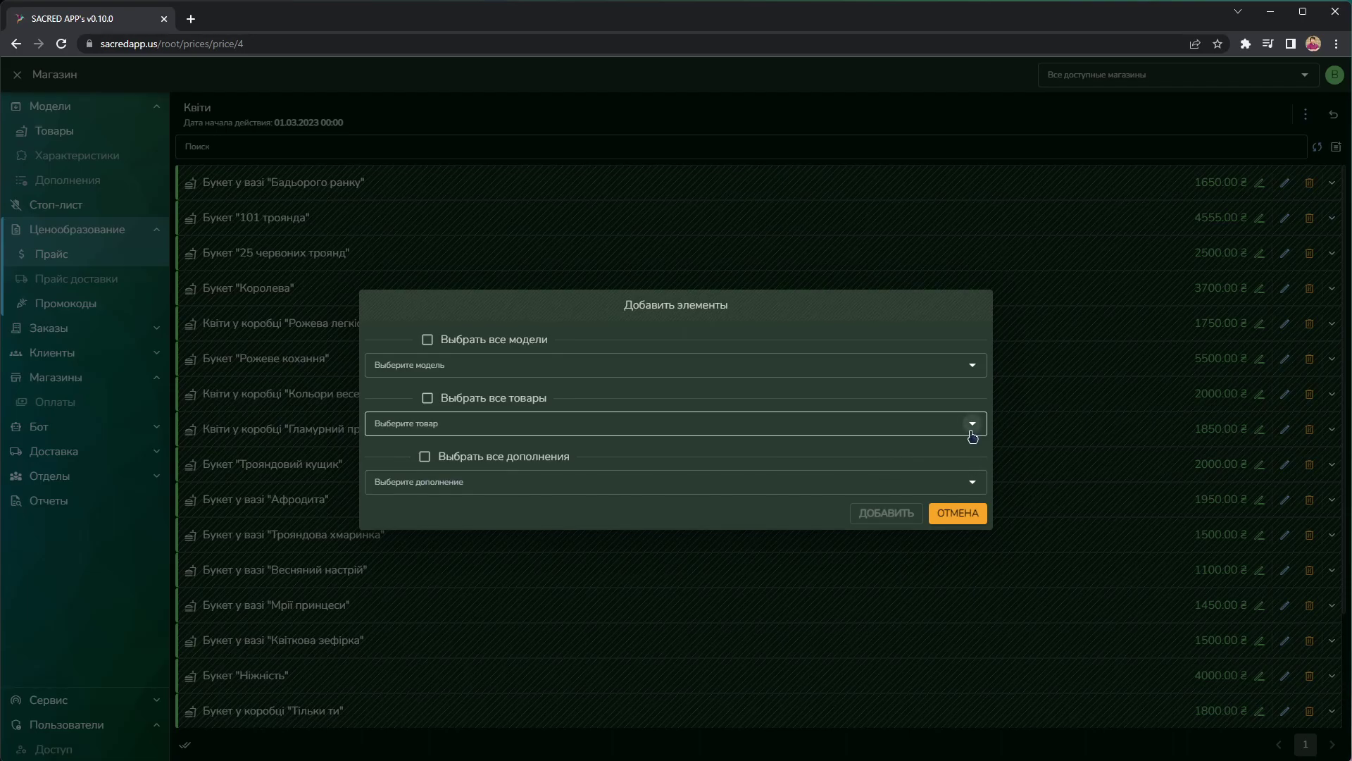
# Cancel adding price list items, open Промокоды, and check its store filter options.
pyautogui.click(954, 513)
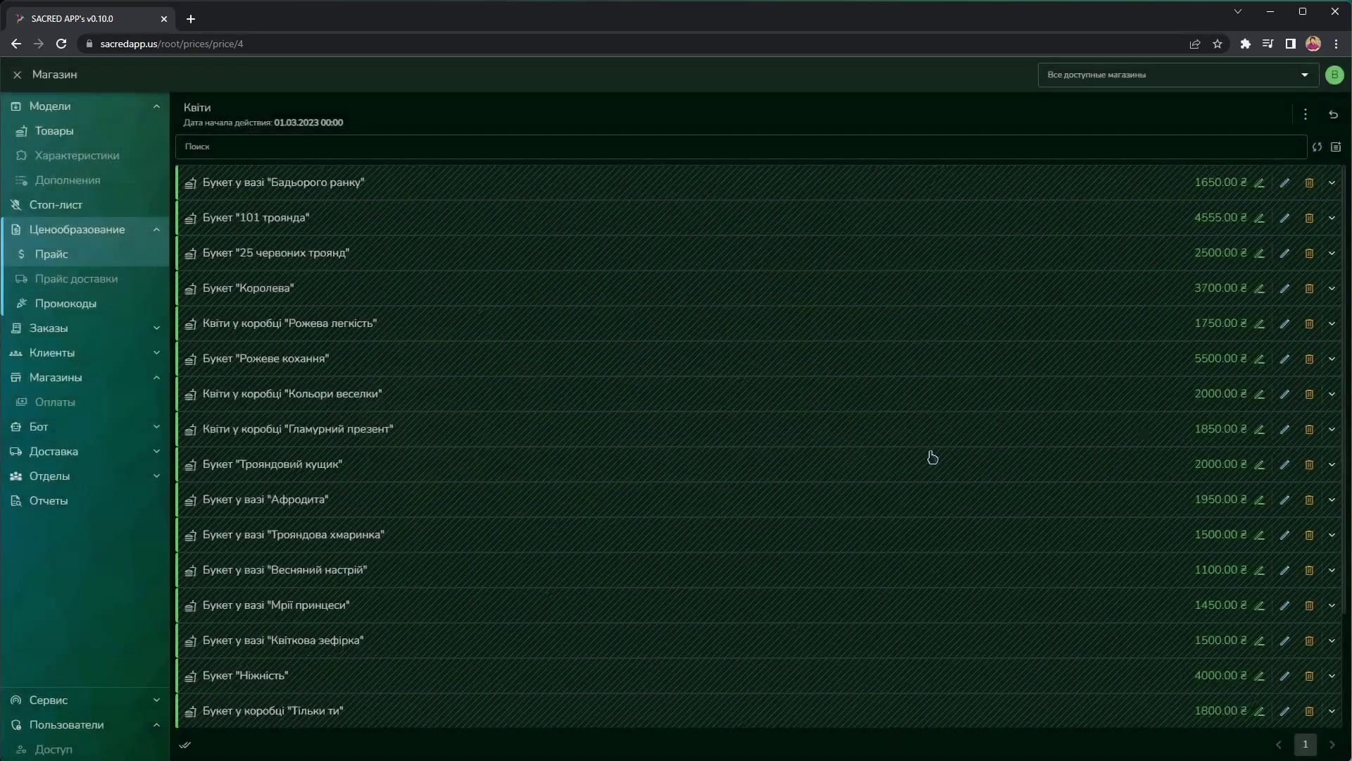
pyautogui.click(95, 303)
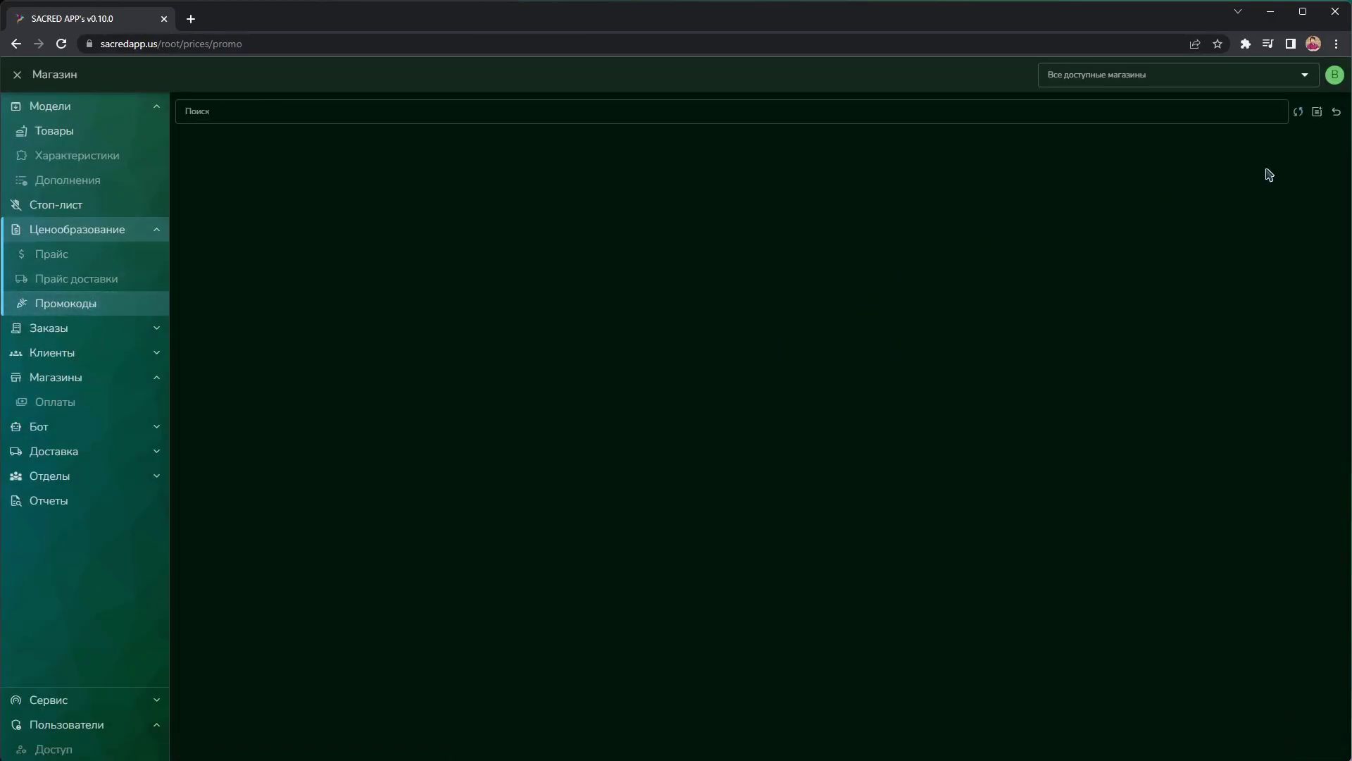
pyautogui.click(1303, 75)
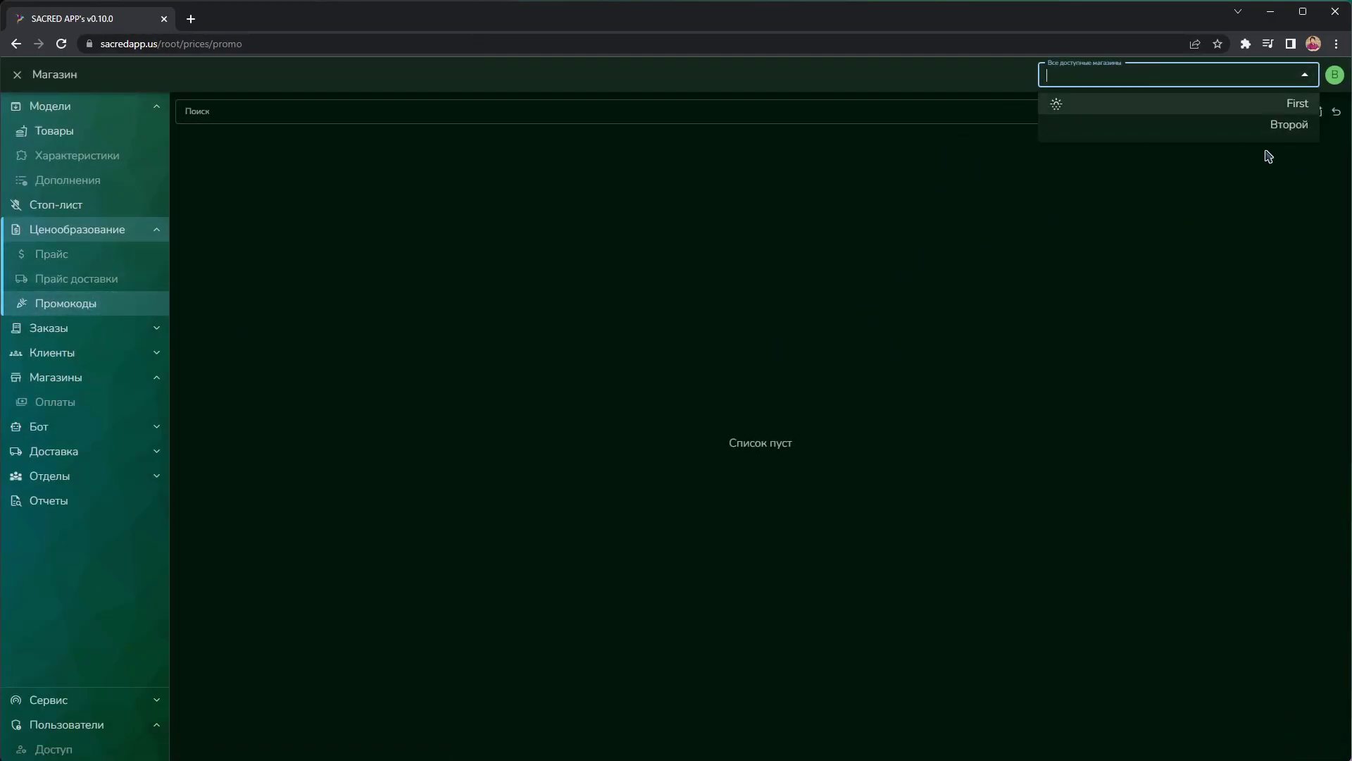
pyautogui.click(1155, 169)
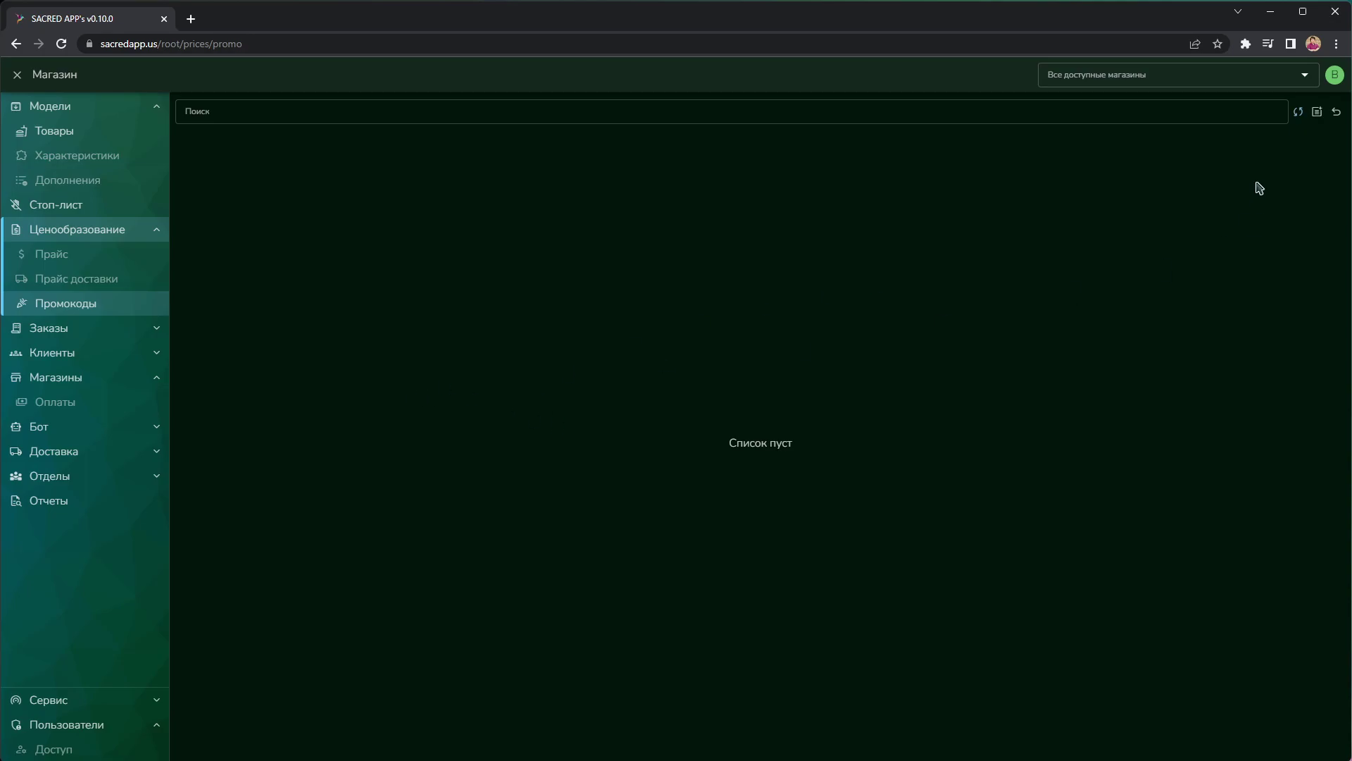
# Start and cancel a new promo code, then open the Заказы orders list.
pyautogui.click(1317, 112)
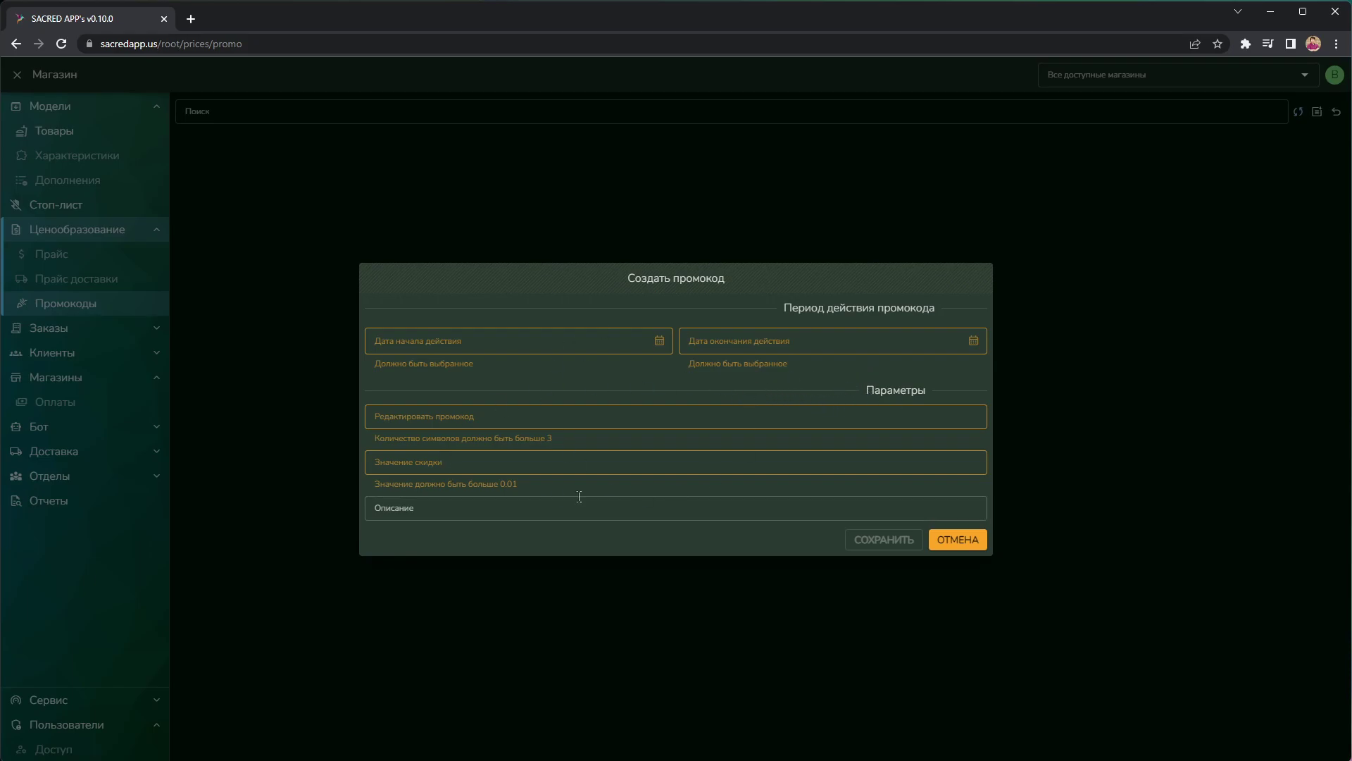
pyautogui.click(965, 539)
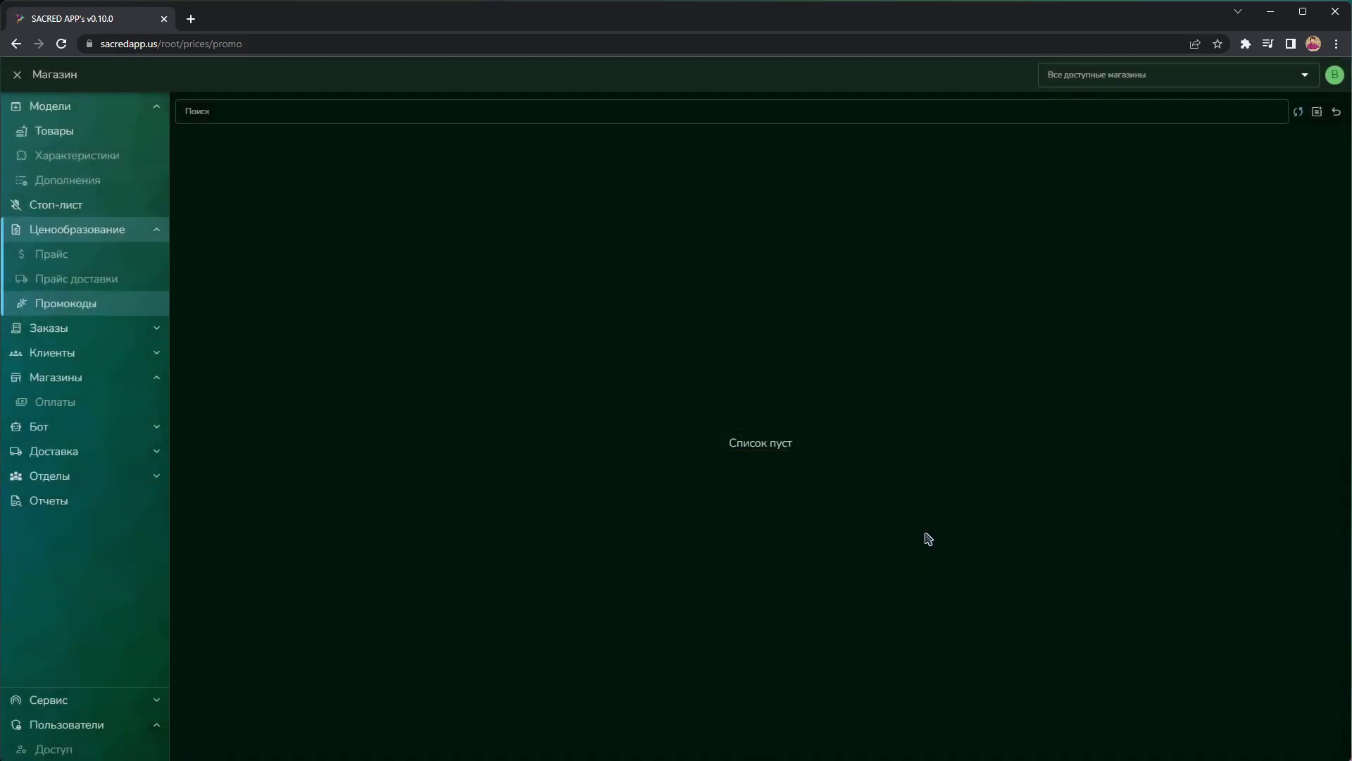
pyautogui.click(96, 330)
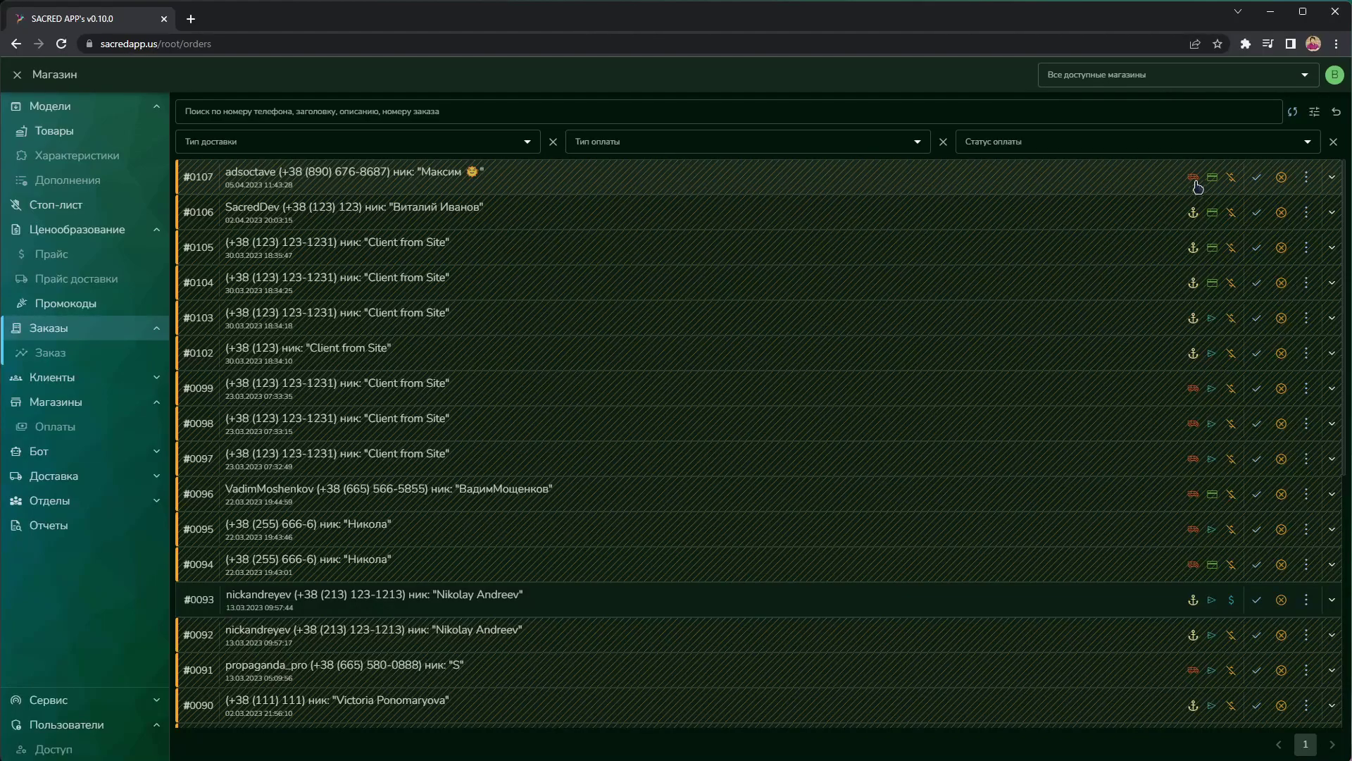
pyautogui.click(1067, 182)
pyautogui.click(1057, 183)
pyautogui.click(1305, 74)
pyautogui.click(1305, 75)
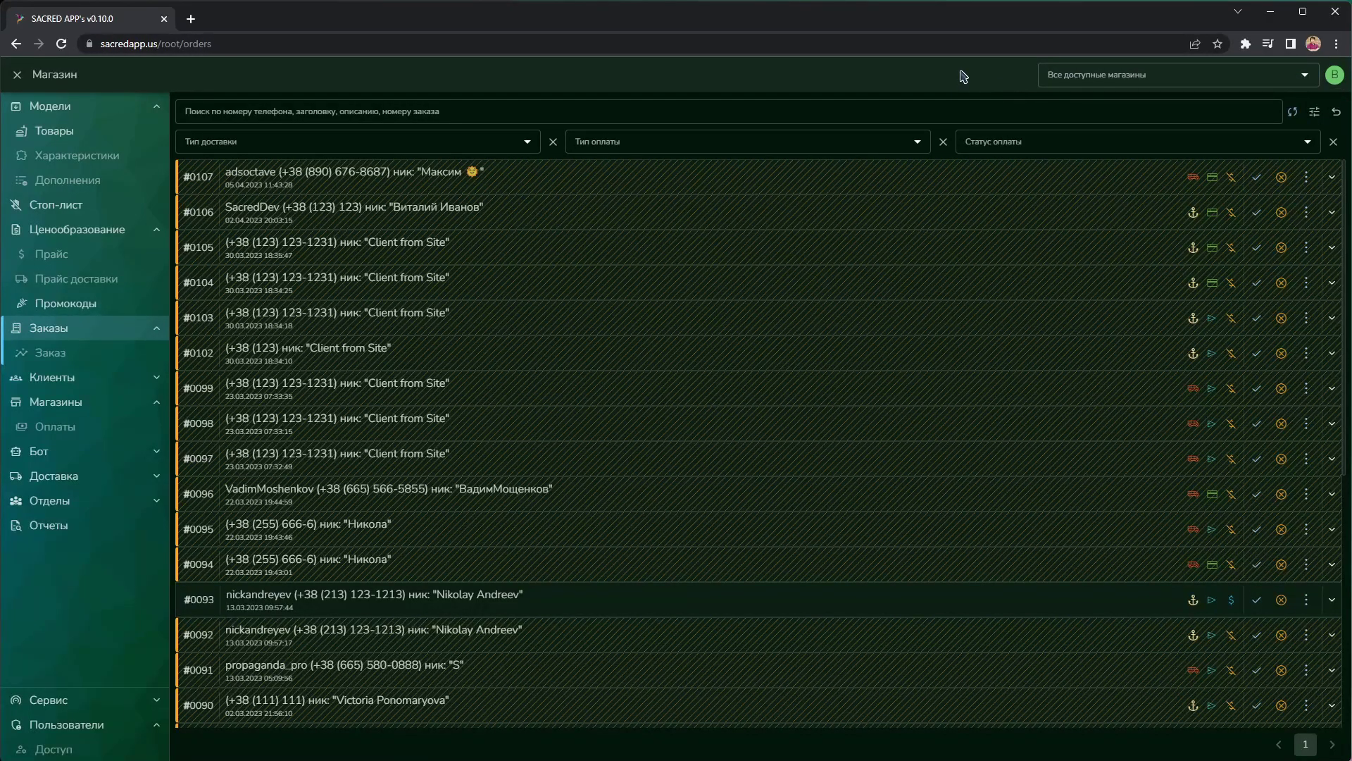
pyautogui.click(944, 174)
pyautogui.click(945, 173)
# View the Клиенты clients list, then open the Бот page showing the bot Test.
pyautogui.click(52, 377)
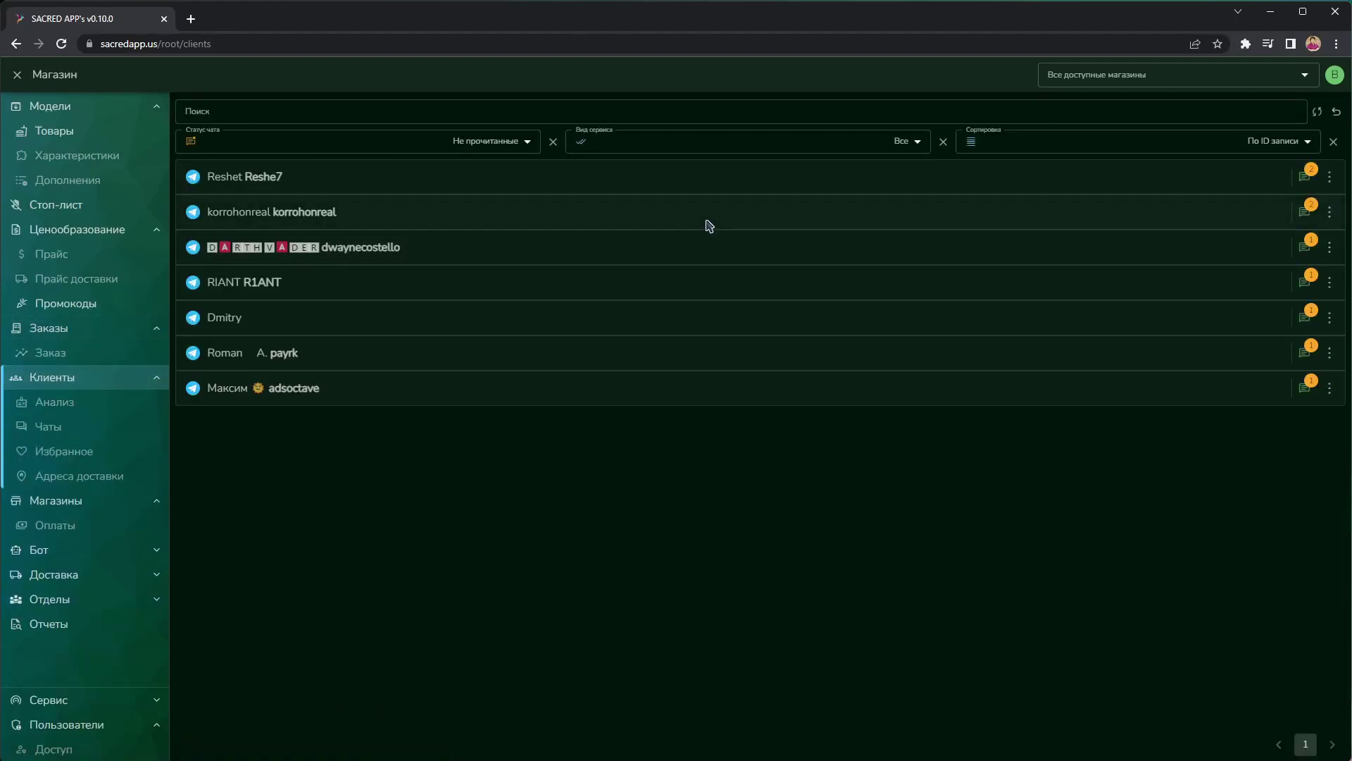
pyautogui.click(157, 376)
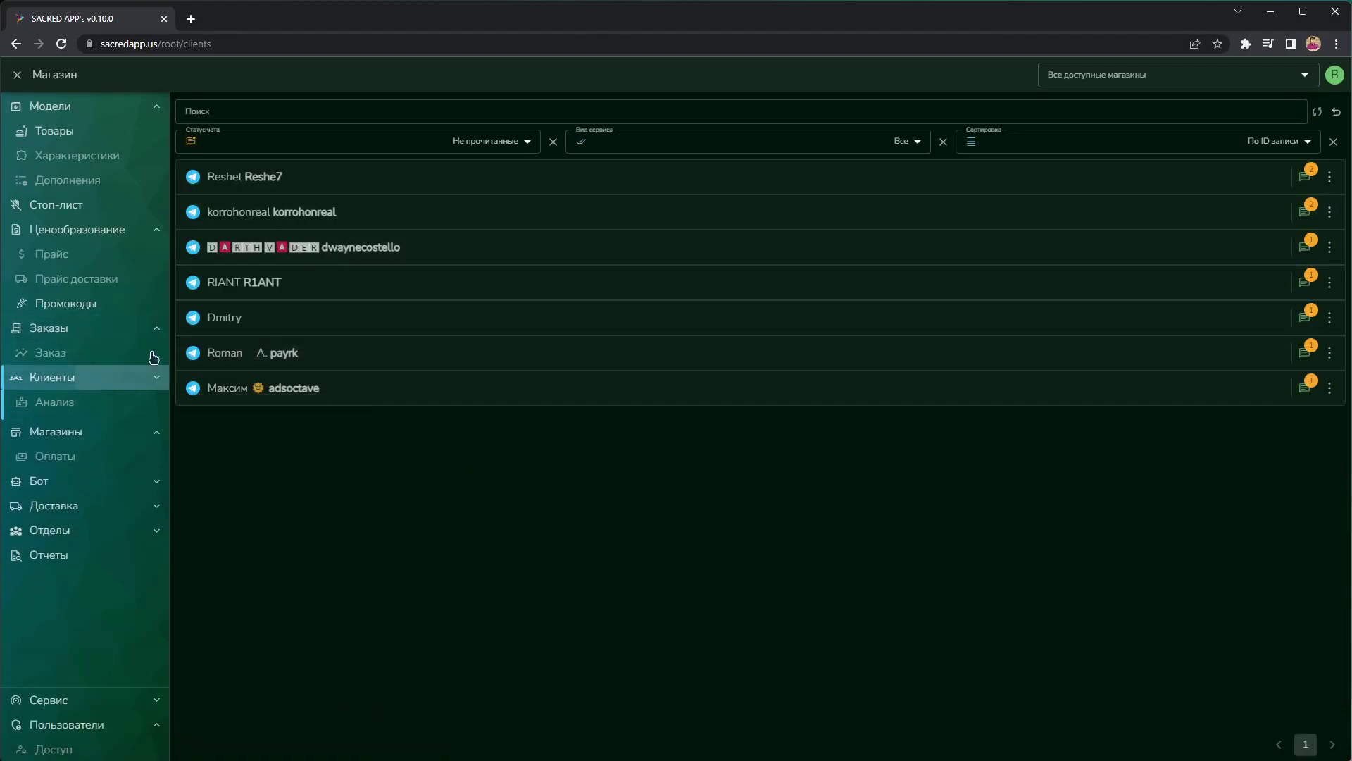
pyautogui.click(157, 380)
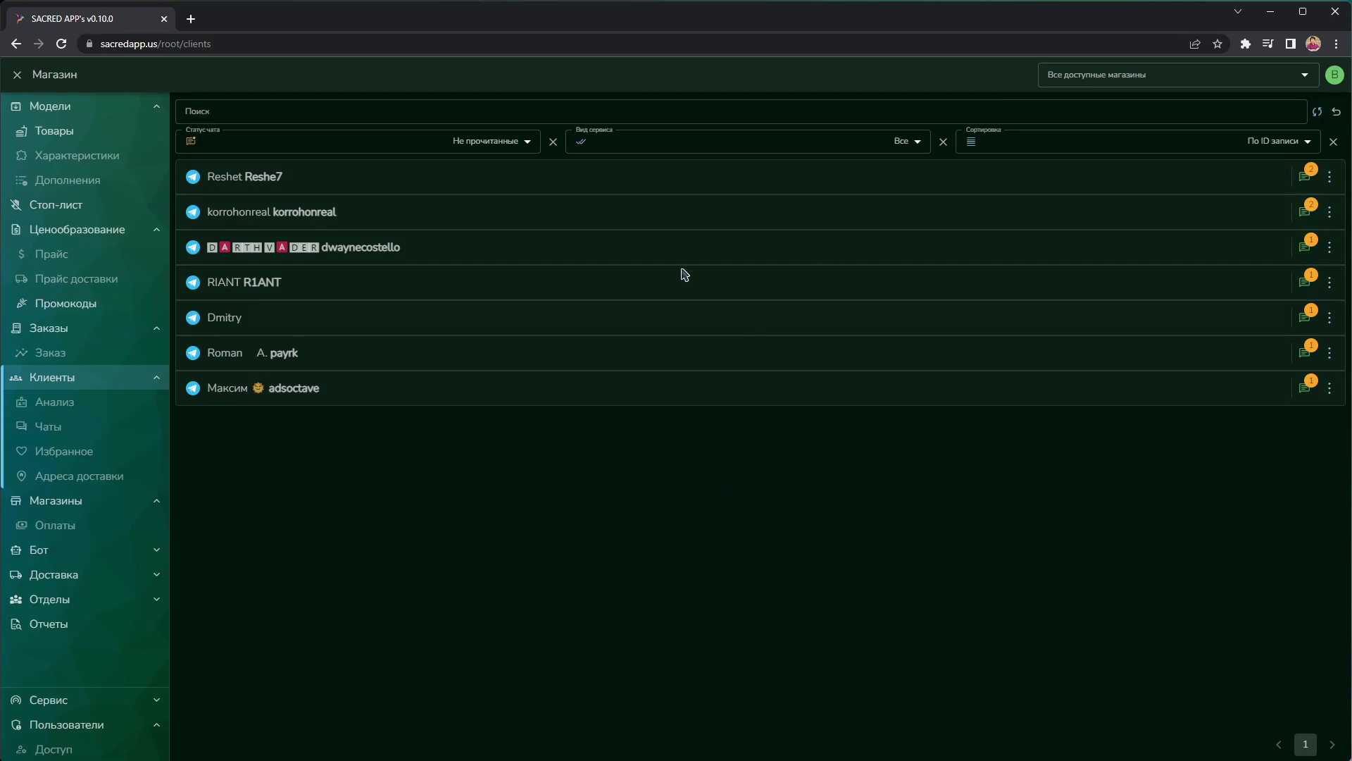
pyautogui.click(67, 551)
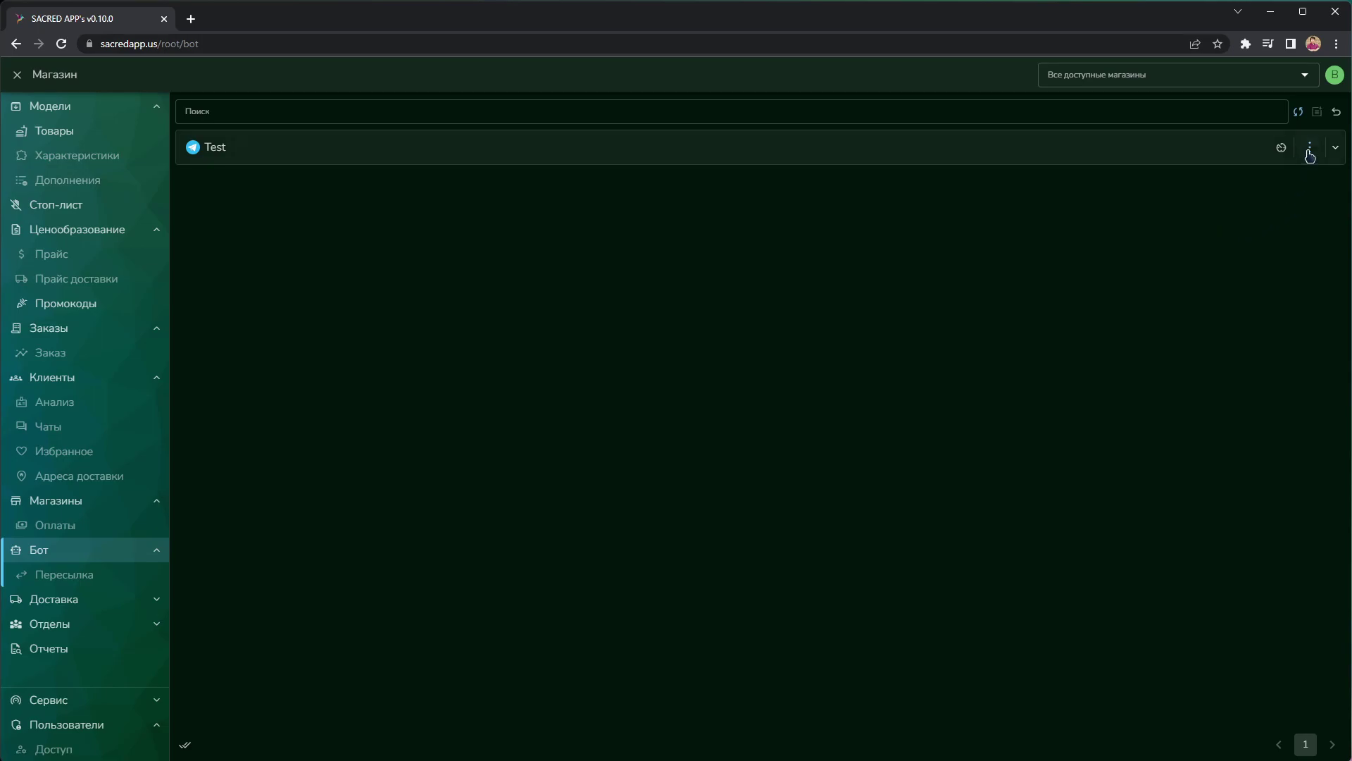
pyautogui.click(1308, 150)
pyautogui.click(1225, 176)
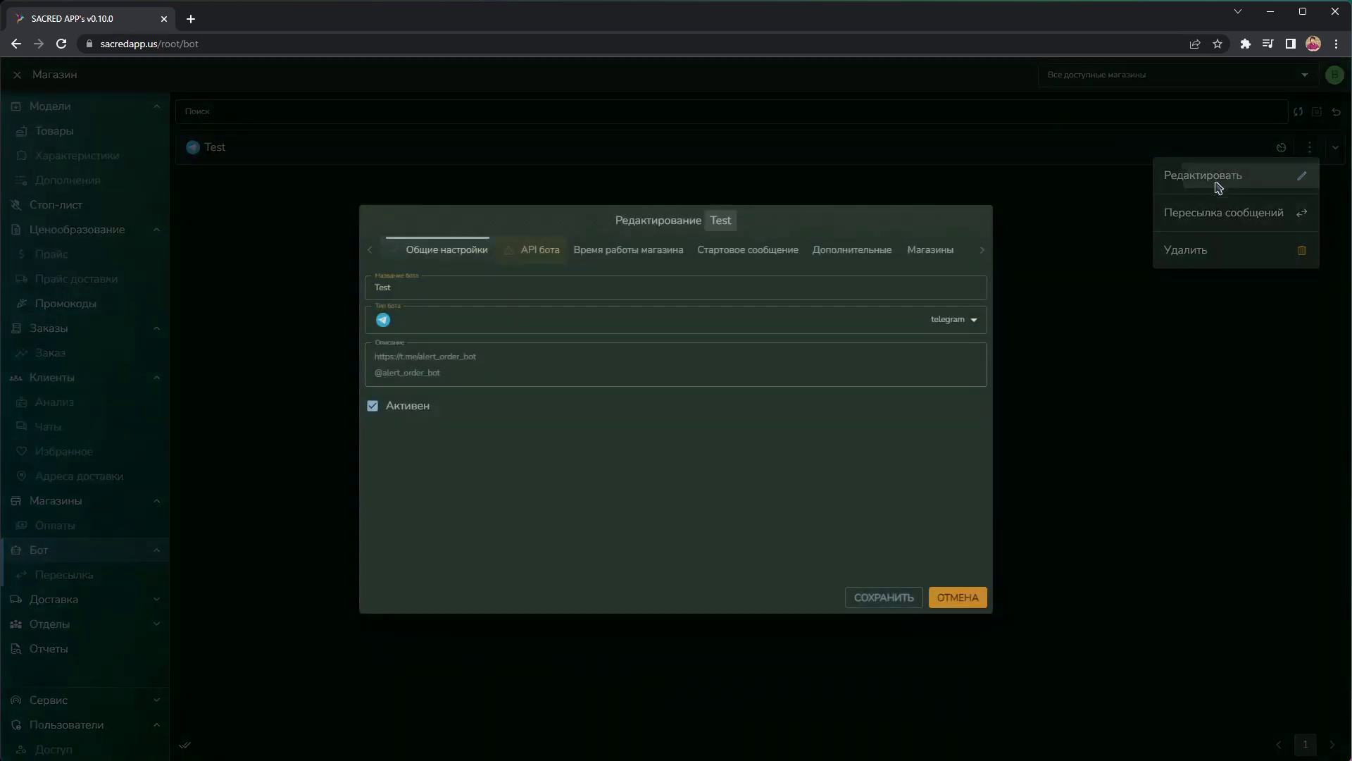
pyautogui.click(913, 260)
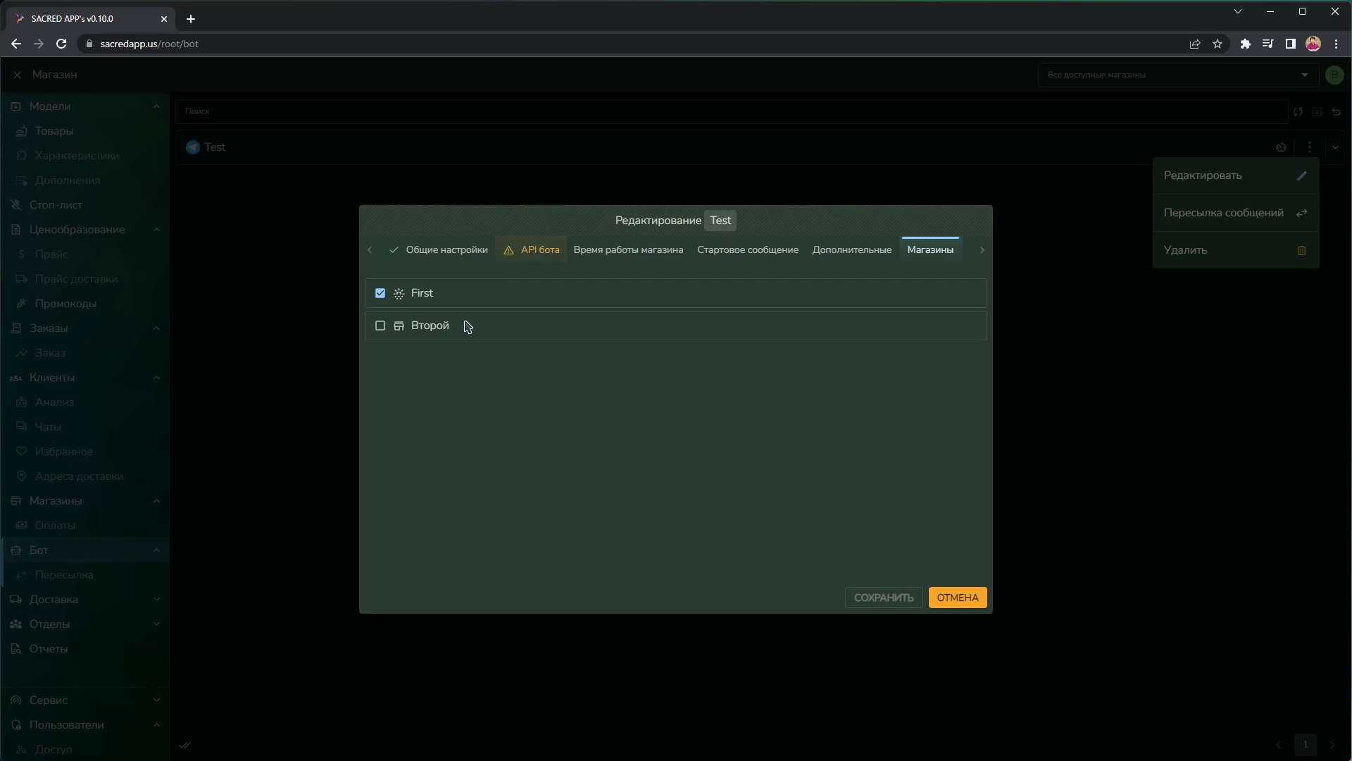
pyautogui.click(381, 298)
pyautogui.click(955, 597)
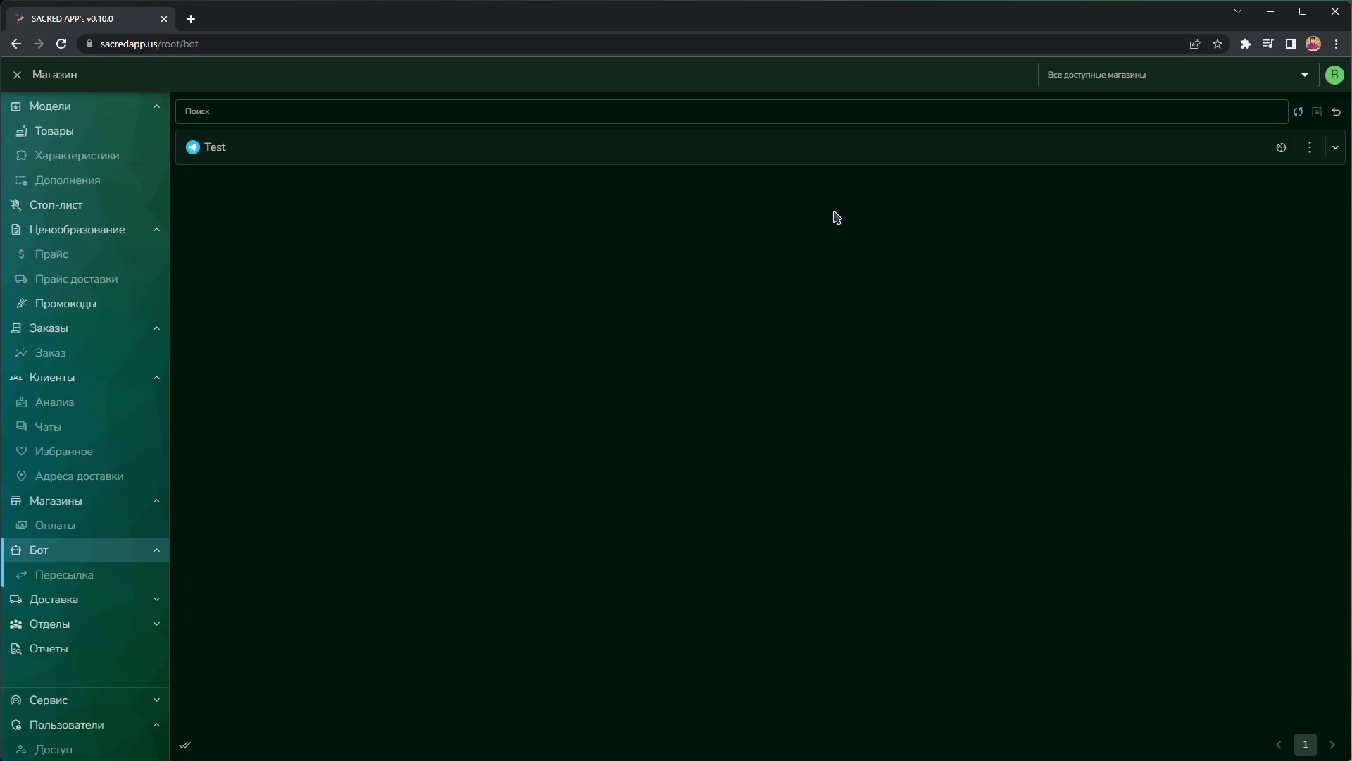
# Open Доставка, check the store options for a new delivery method, and cancel it.
pyautogui.click(74, 599)
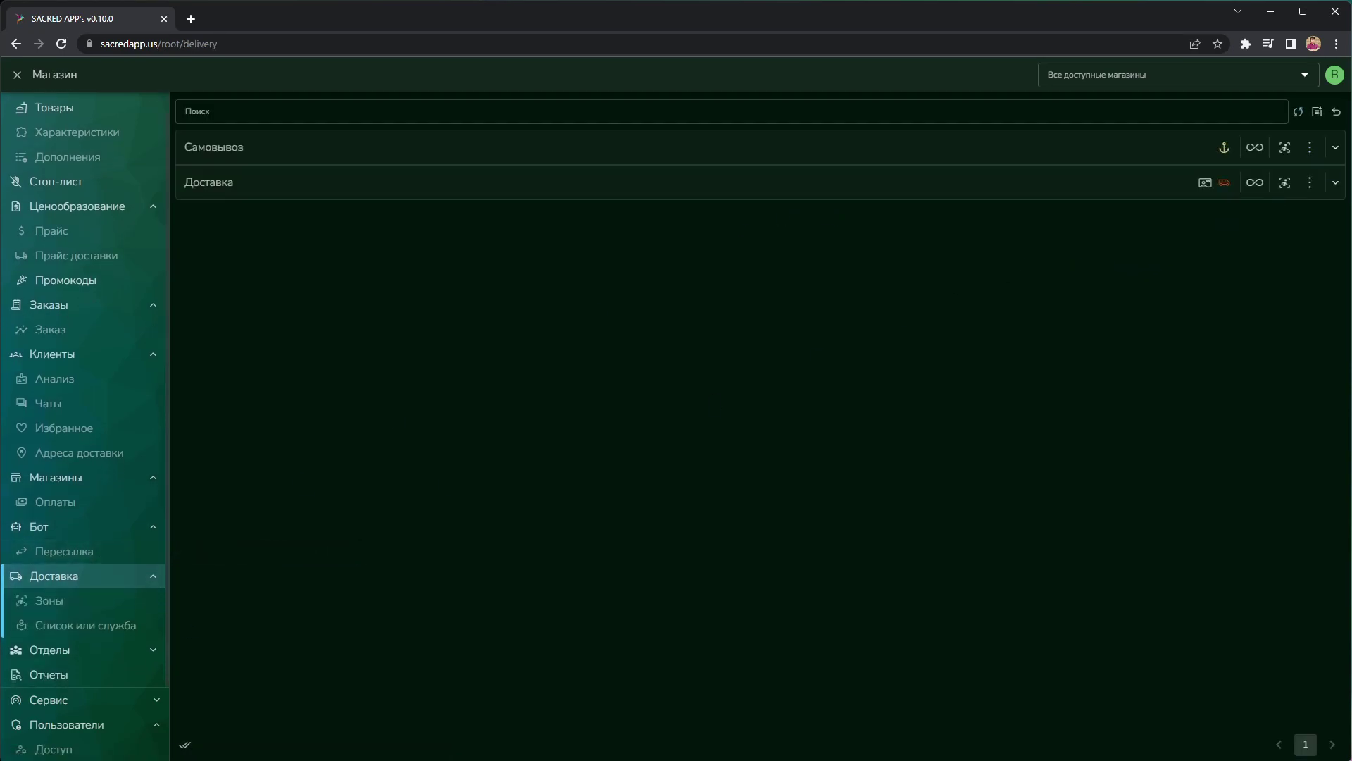
pyautogui.click(1317, 111)
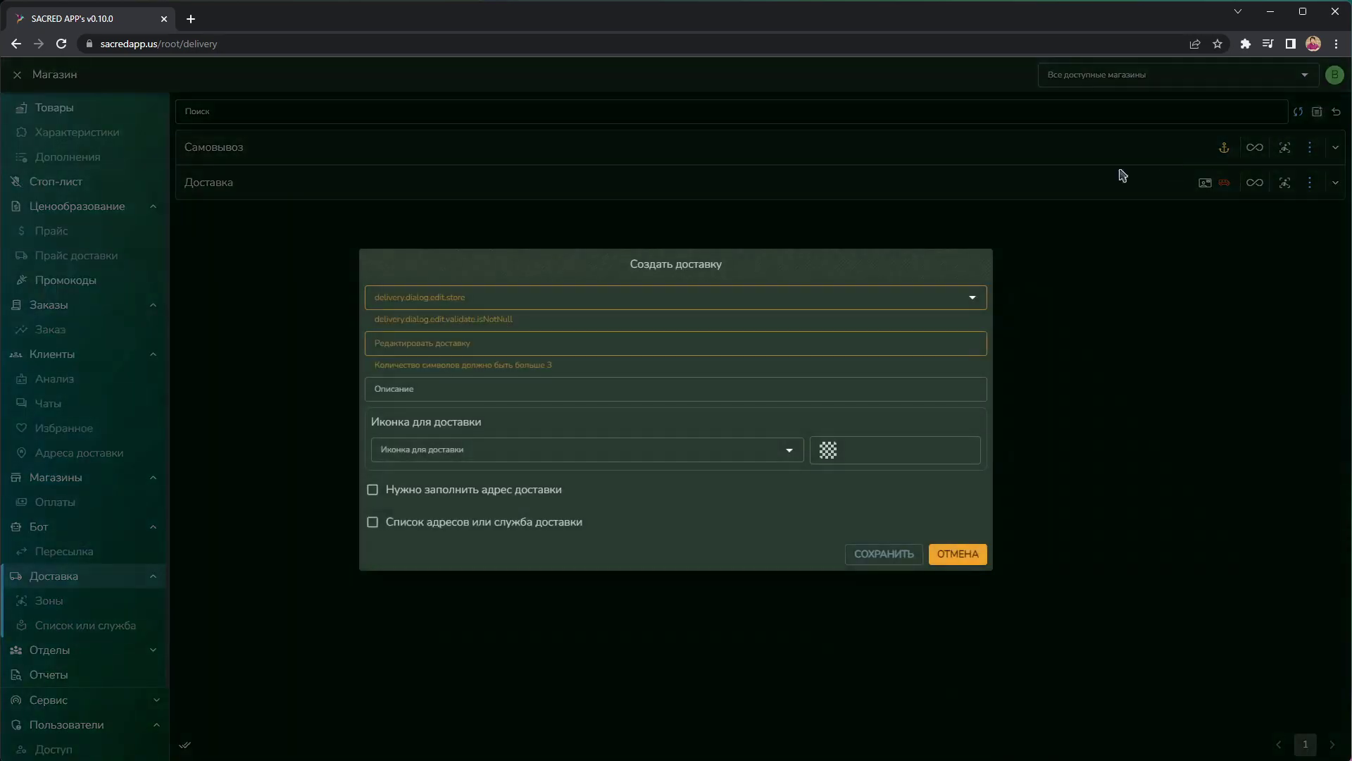
pyautogui.click(983, 293)
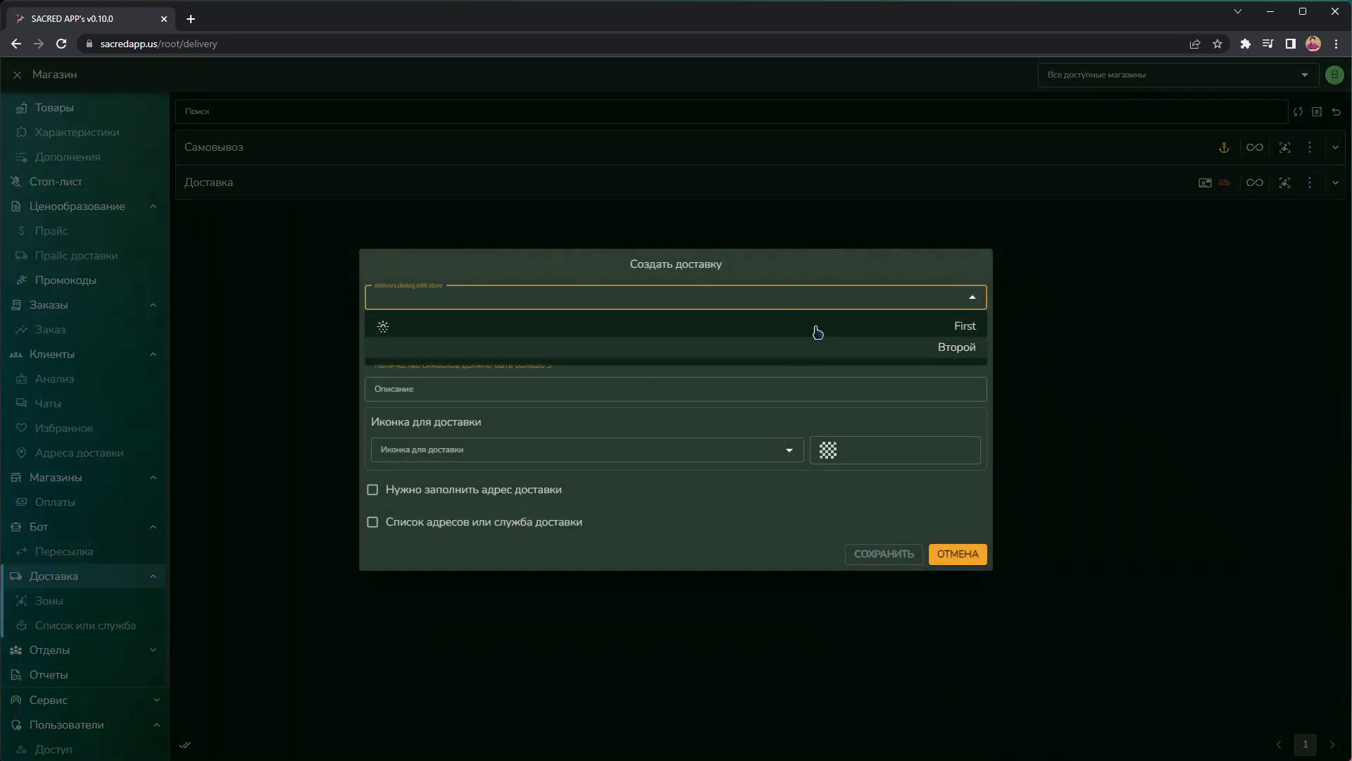
pyautogui.click(891, 266)
pyautogui.click(930, 561)
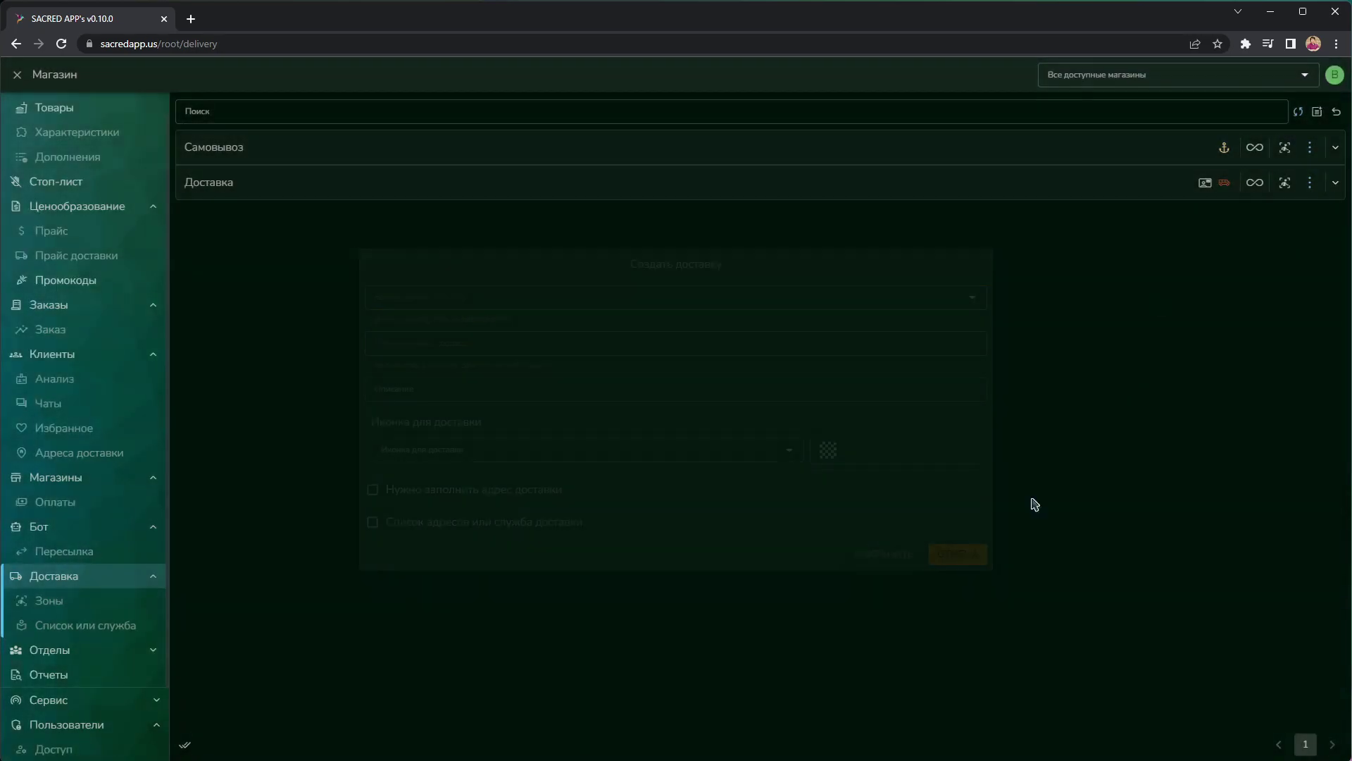
# Filter deliveries to Второй, then First, and cancel a new delivery method for First.
pyautogui.click(1303, 75)
pyautogui.click(1289, 124)
pyautogui.click(1304, 76)
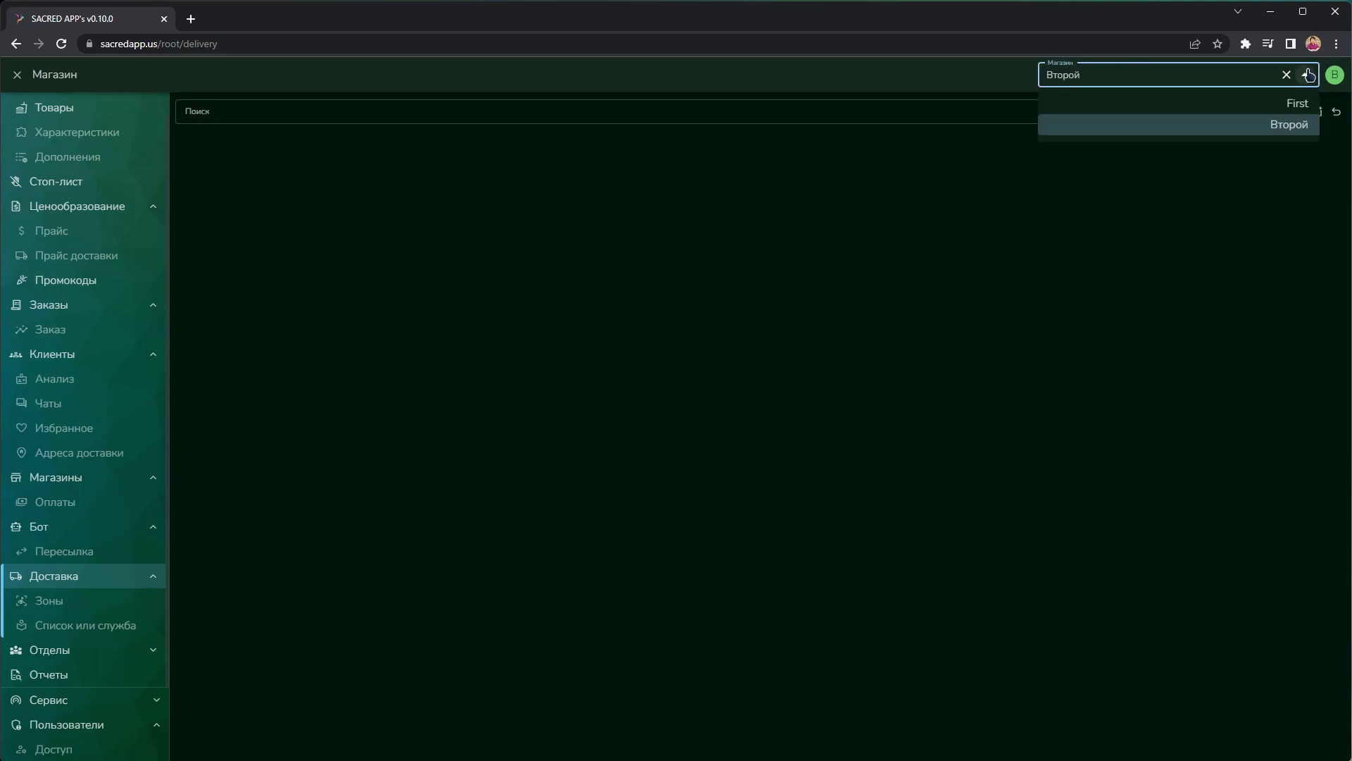
pyautogui.click(1296, 104)
pyautogui.click(1317, 111)
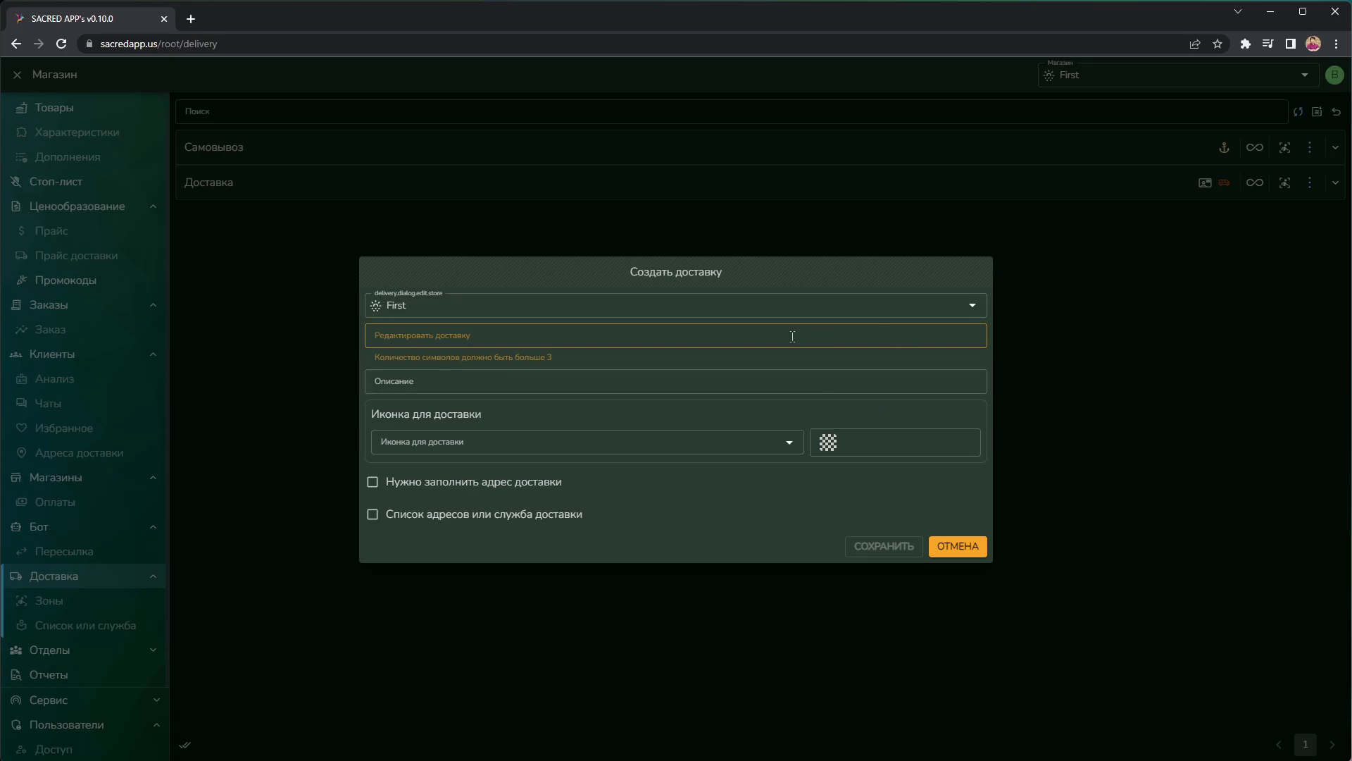
pyautogui.click(957, 552)
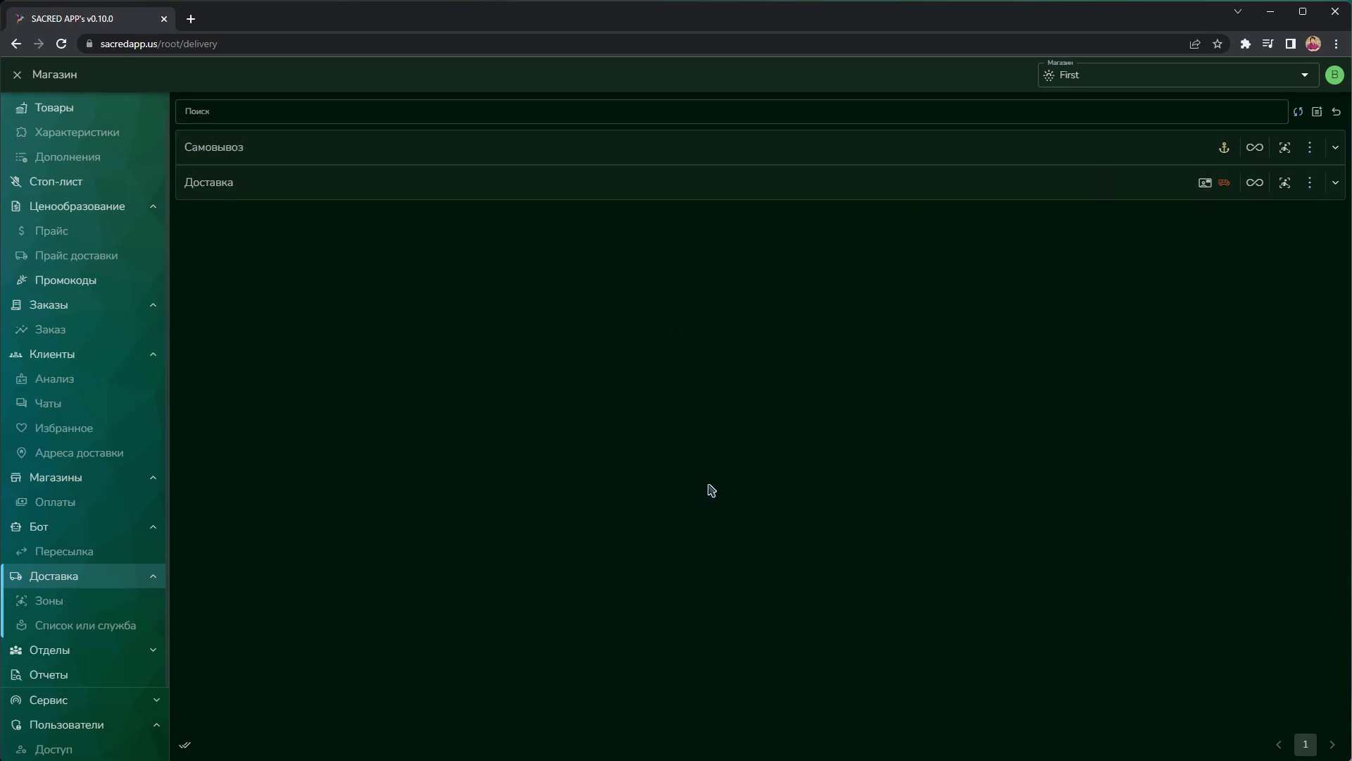
# Open and close the Отдел доставки editor in Отделы unsaved, then open Отчеты.
pyautogui.click(66, 649)
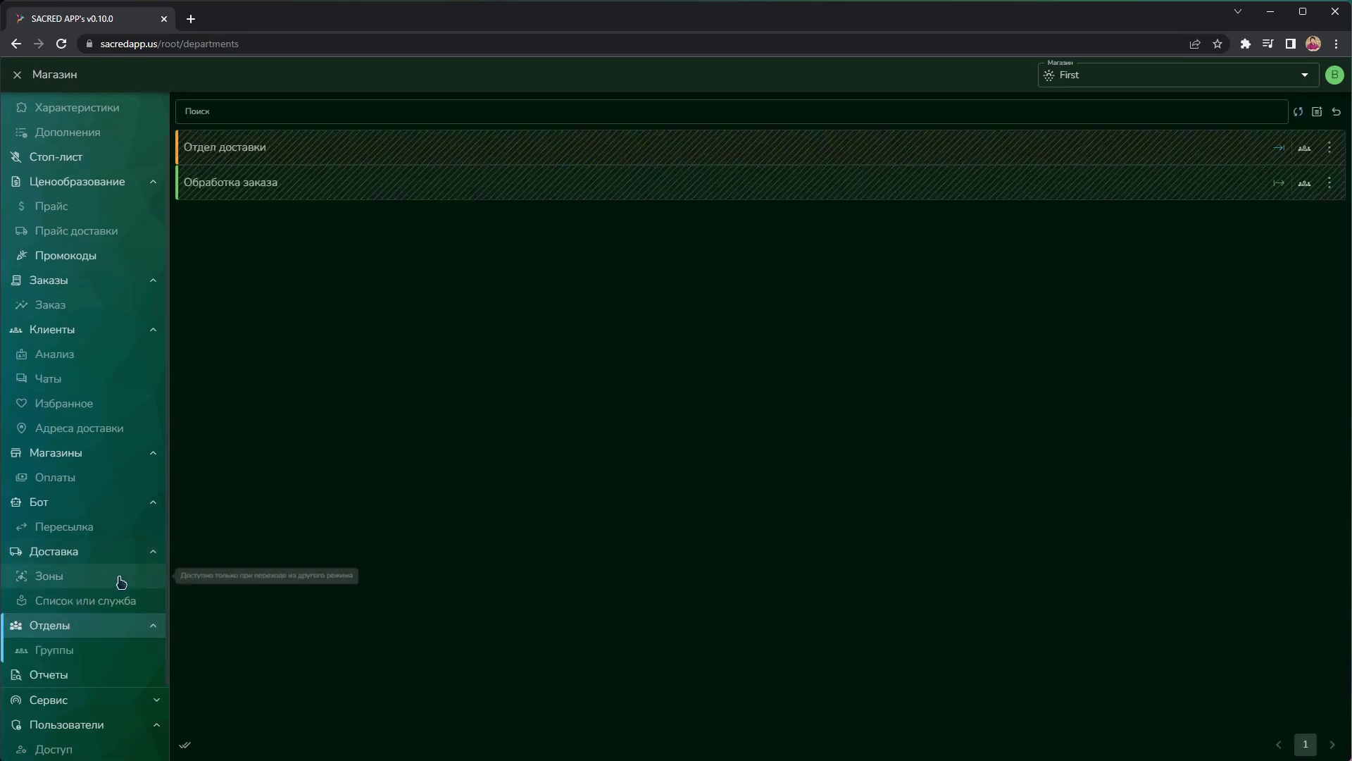
pyautogui.click(1330, 148)
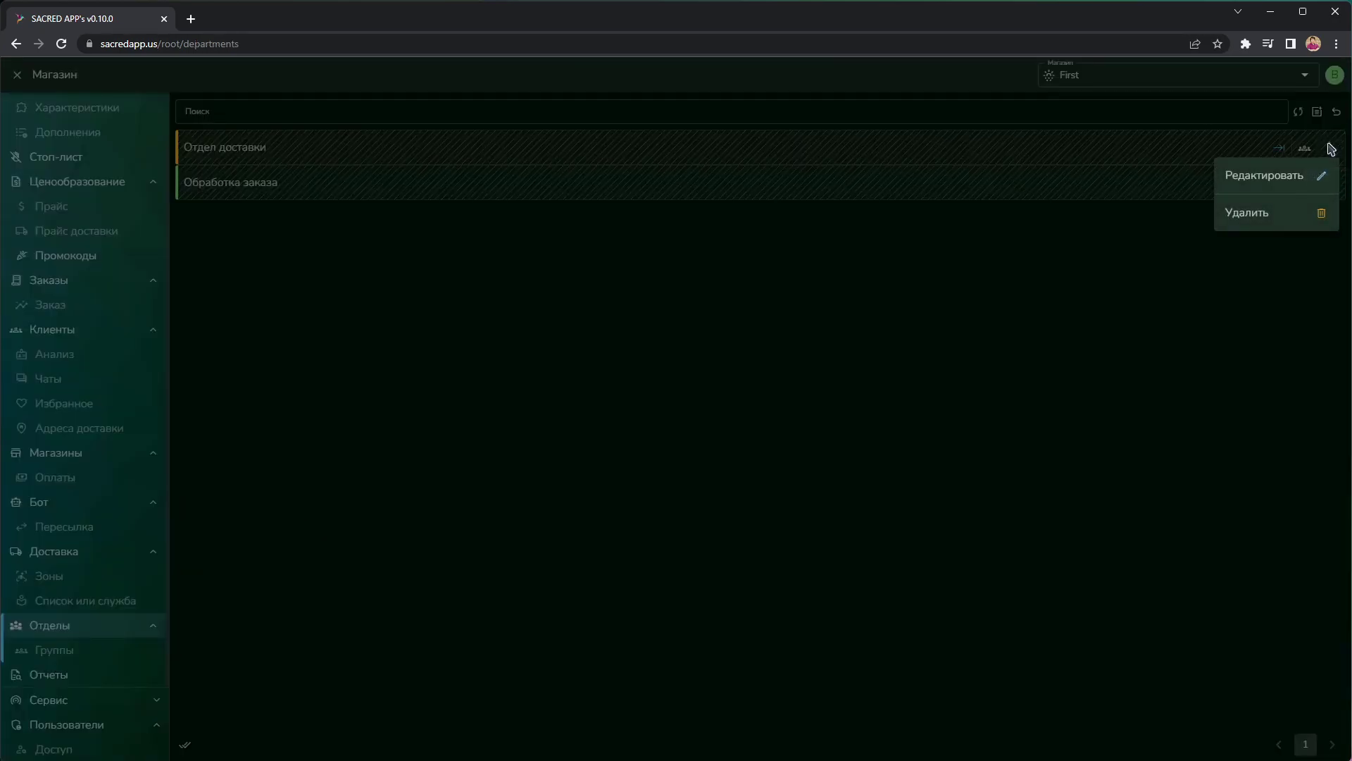
pyautogui.click(1264, 175)
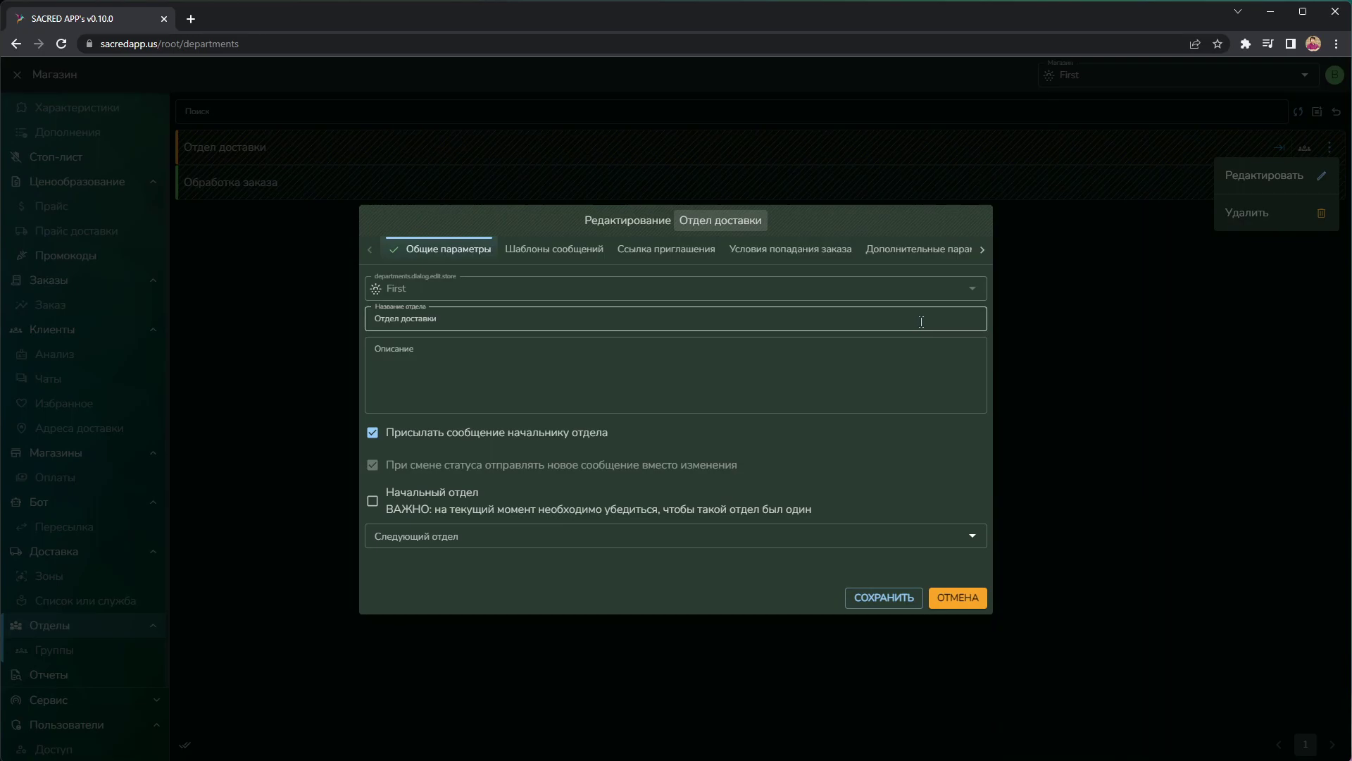
pyautogui.click(965, 602)
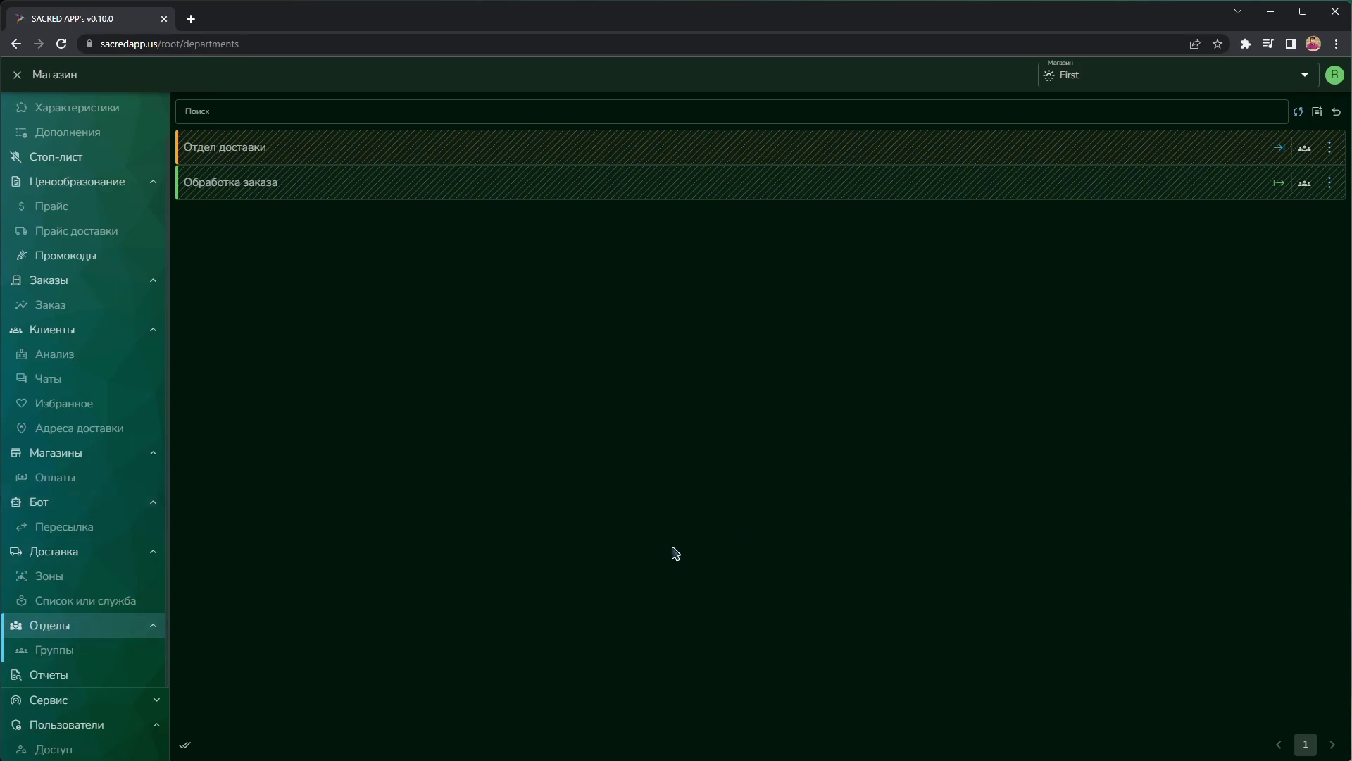
pyautogui.click(56, 674)
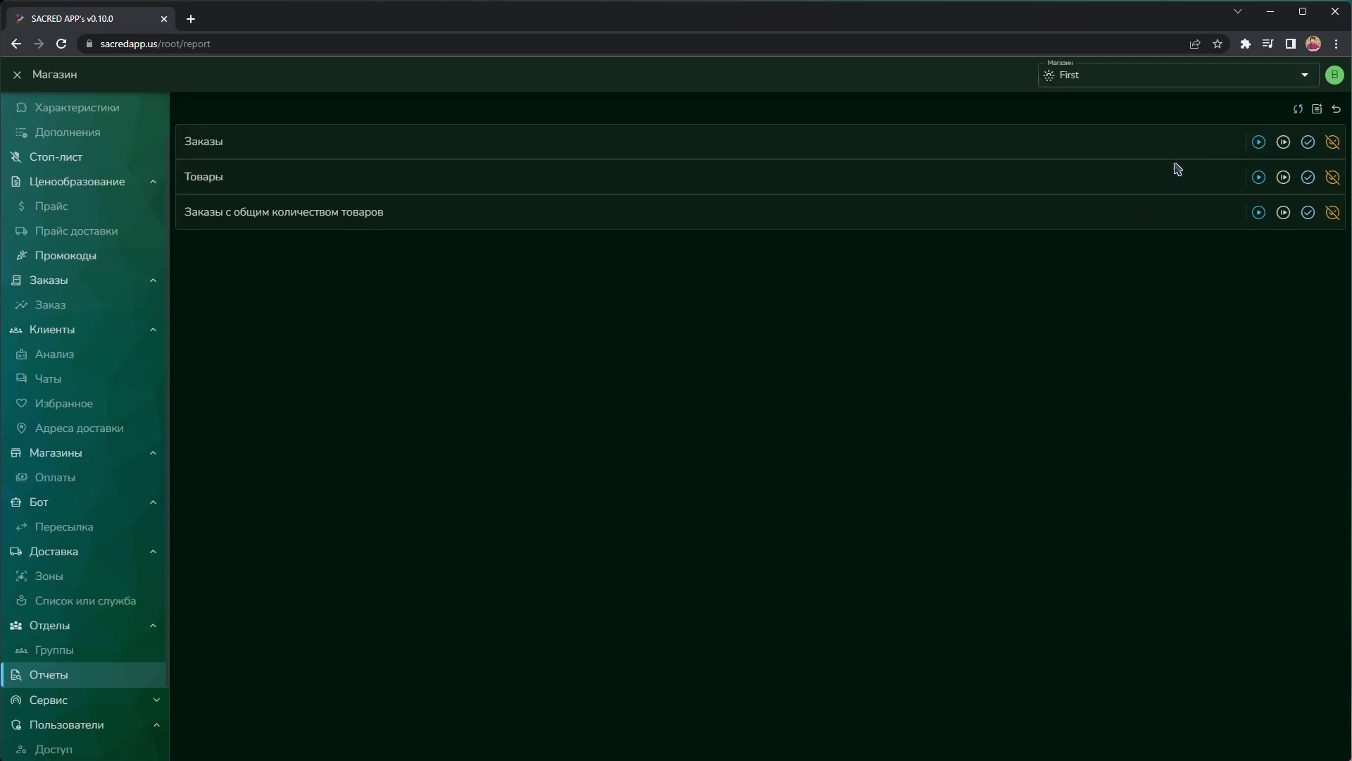
# Reset the store filter to all stores and open the Сервис users page.
pyautogui.click(1290, 75)
pyautogui.click(1107, 103)
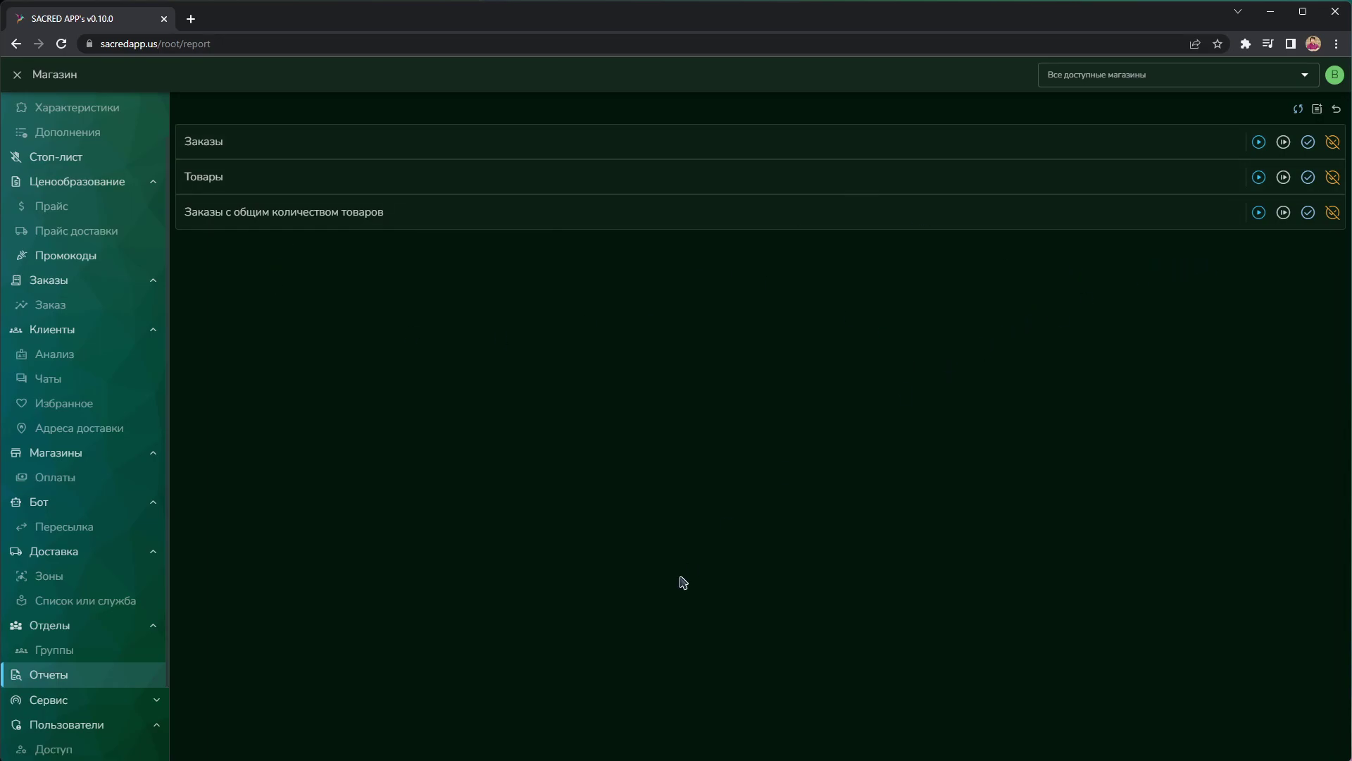
pyautogui.click(83, 695)
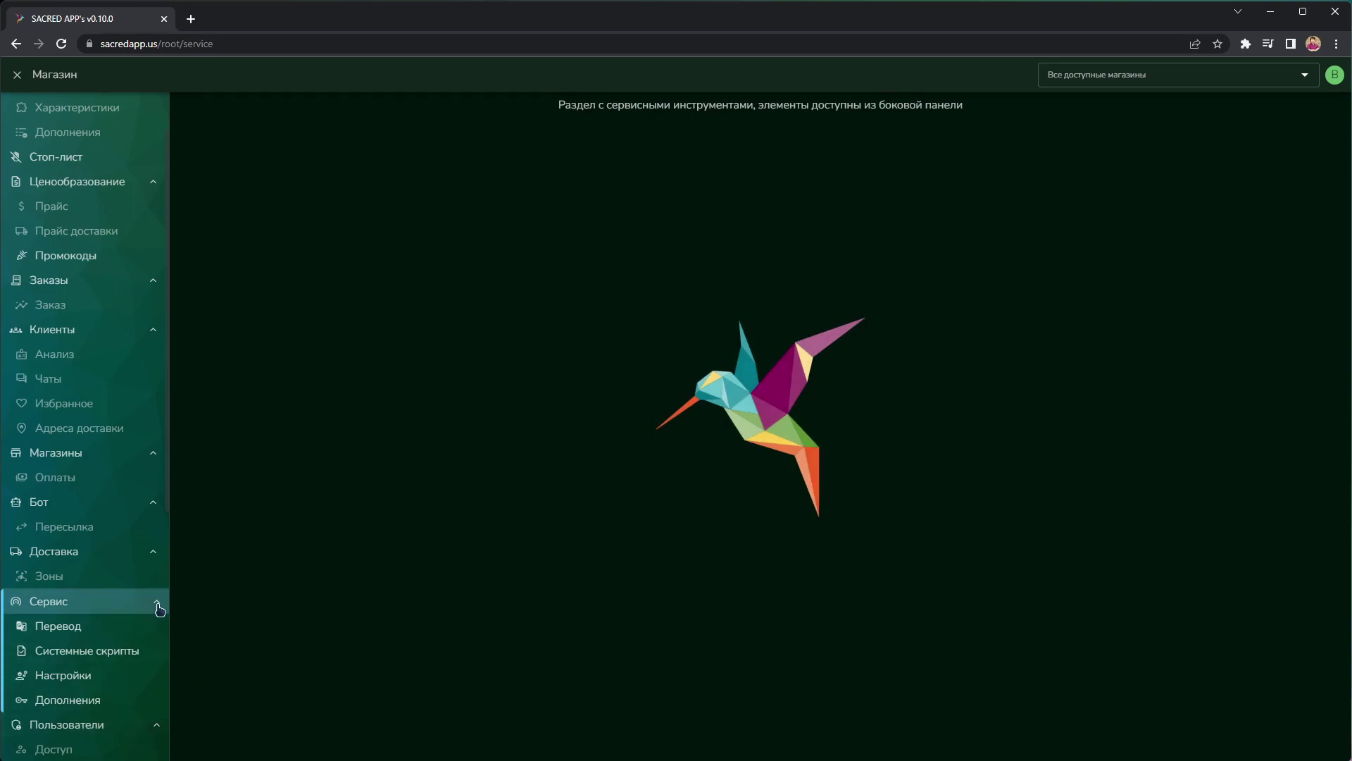
pyautogui.click(157, 606)
# Open the Пользователи users list and view the Создать пользователя form without saving.
pyautogui.click(134, 726)
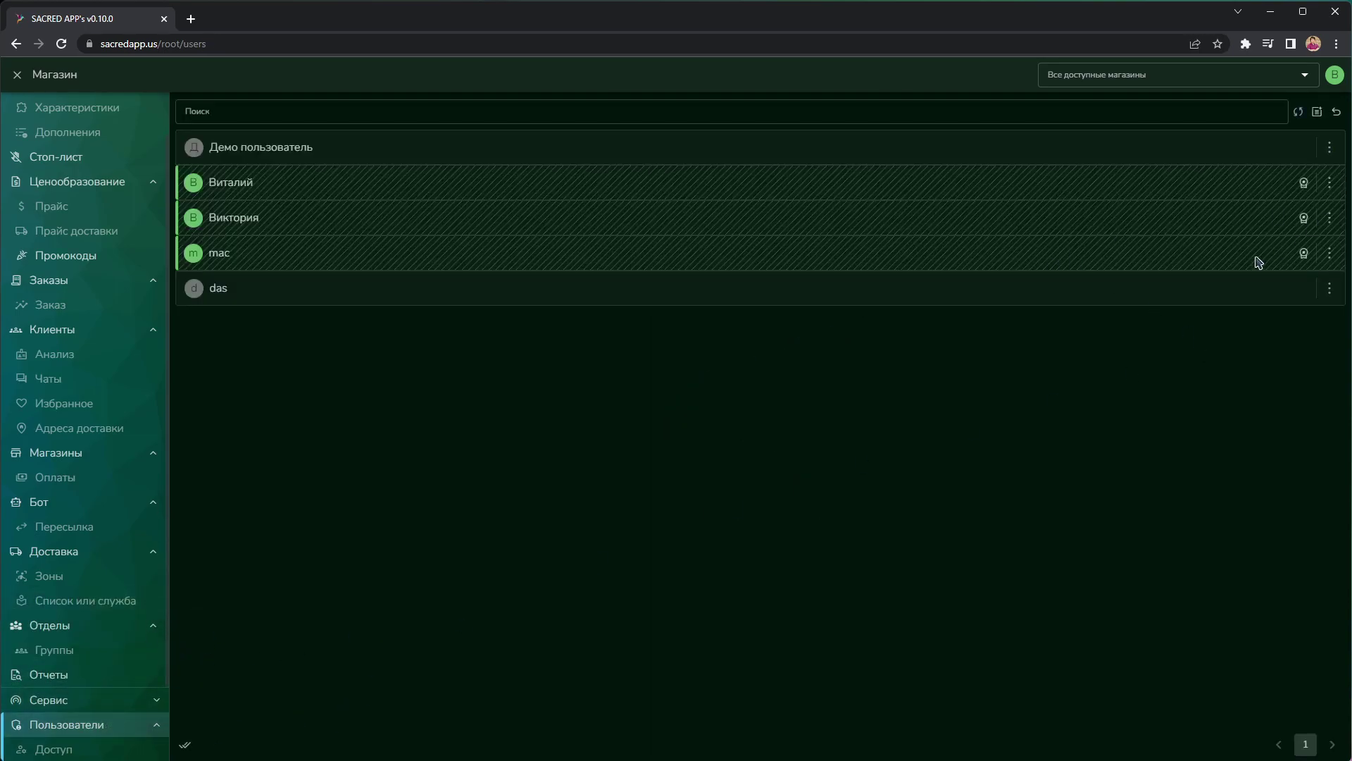
pyautogui.click(1318, 112)
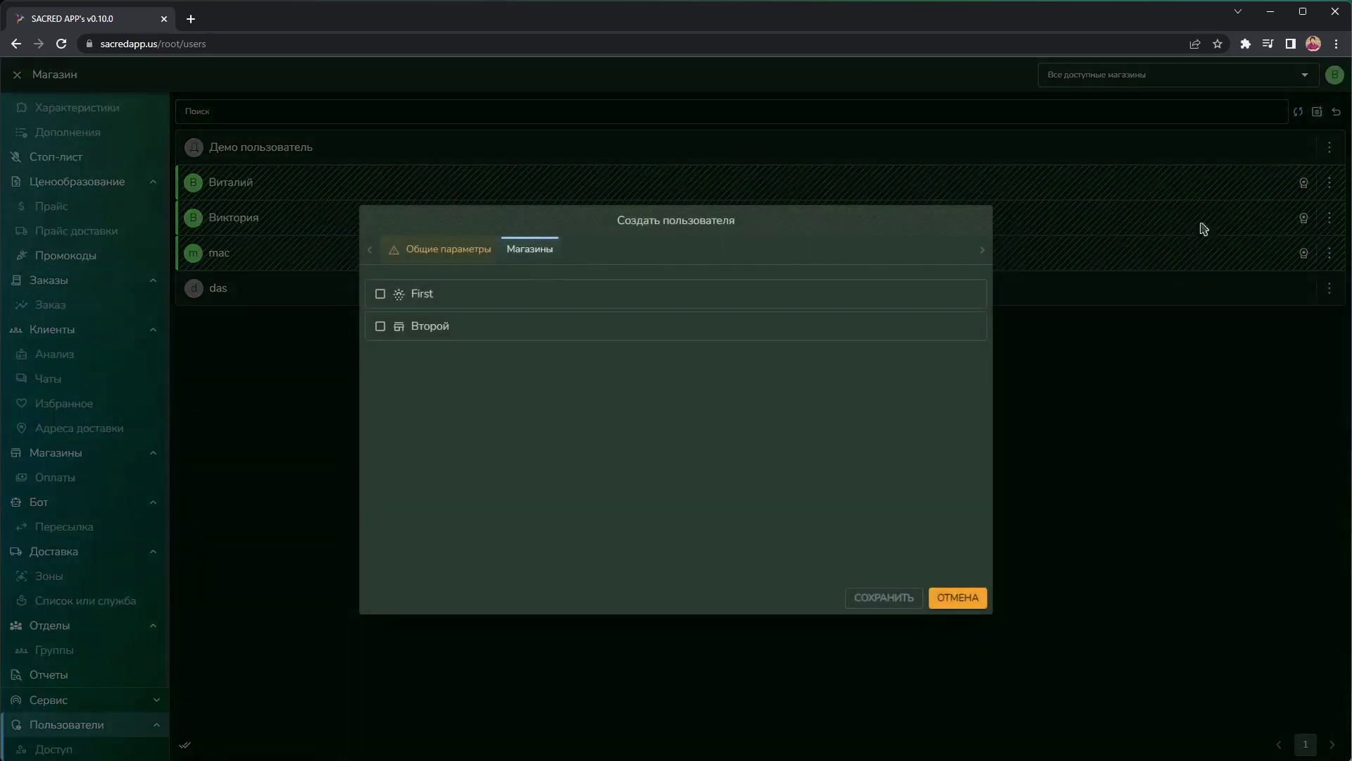
pyautogui.click(958, 596)
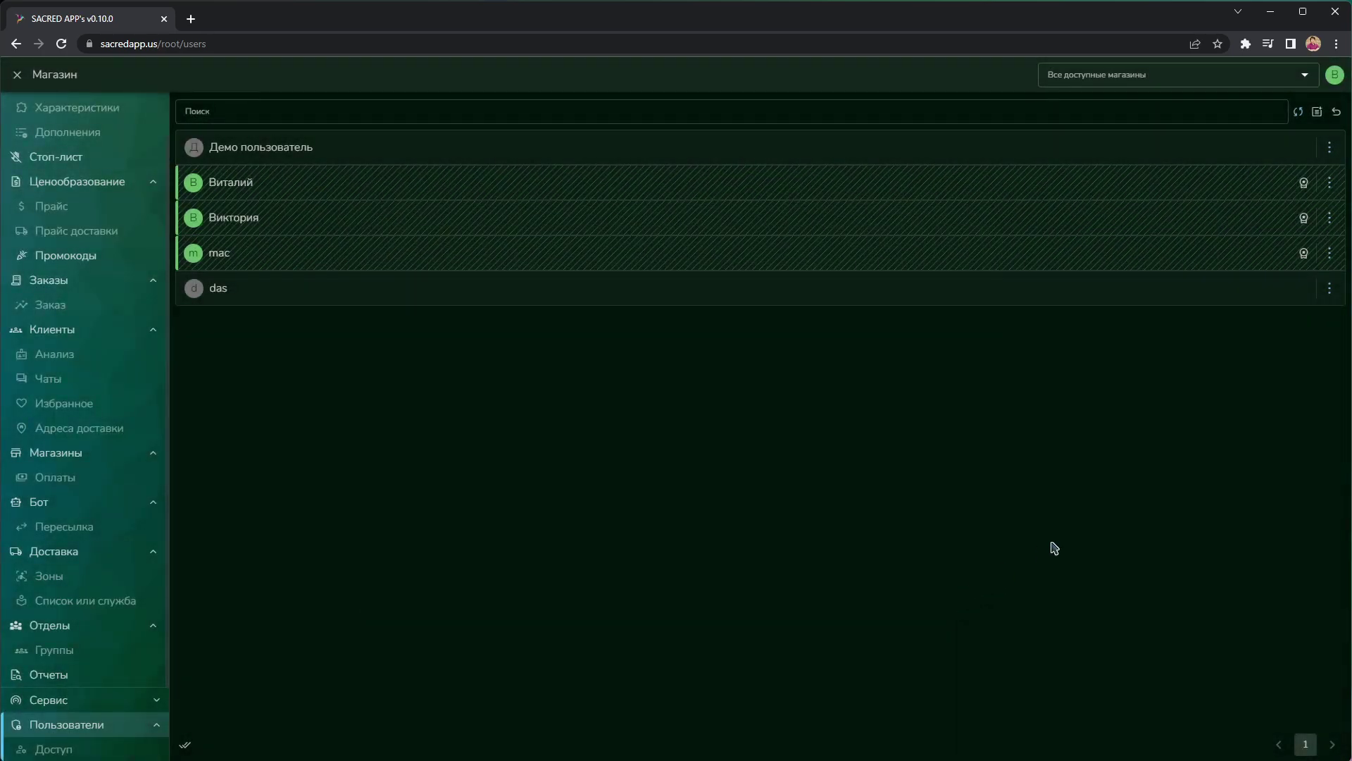
# Collapse the sidebar groups: models, pricing, orders, clients, stores, bot, delivery and departments (Отделы).
pyautogui.scroll(2, 77, 317)
pyautogui.click(155, 107)
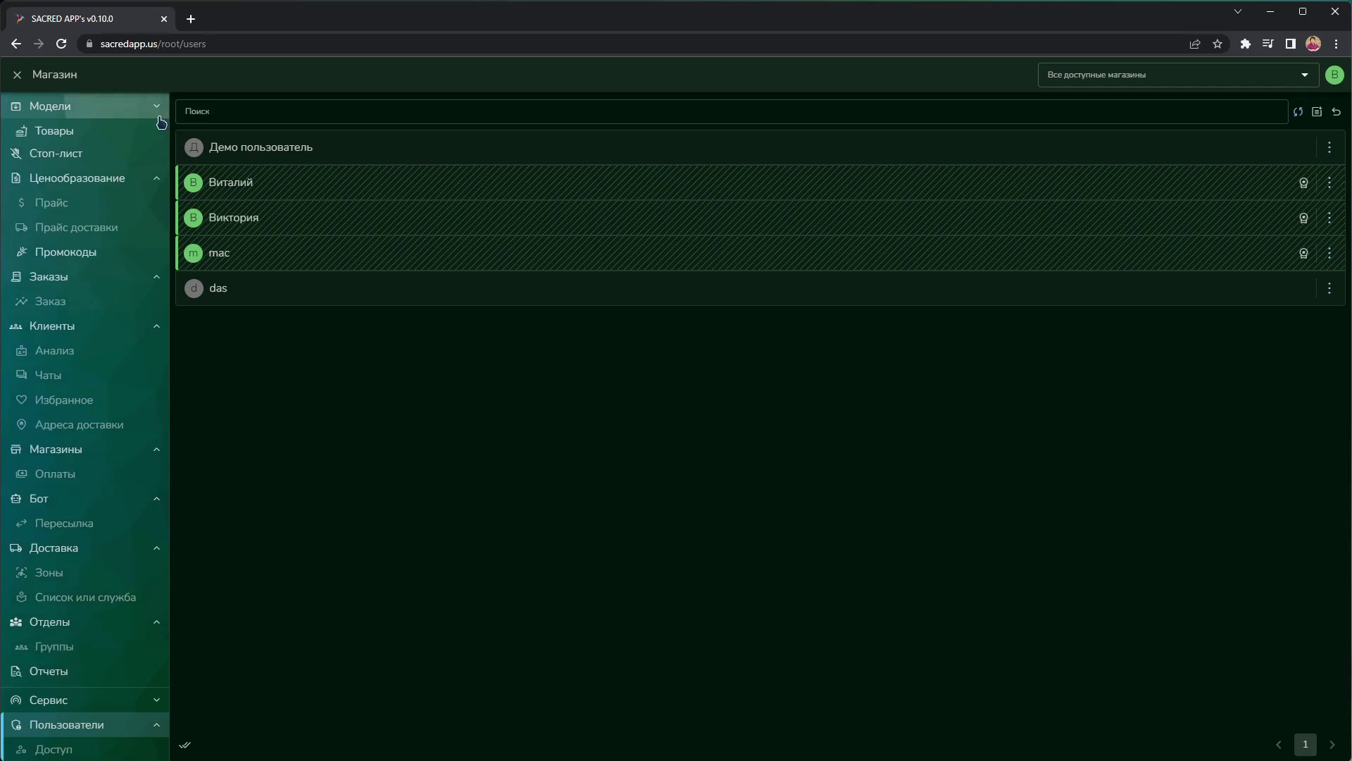
pyautogui.click(157, 155)
pyautogui.click(157, 180)
pyautogui.click(156, 204)
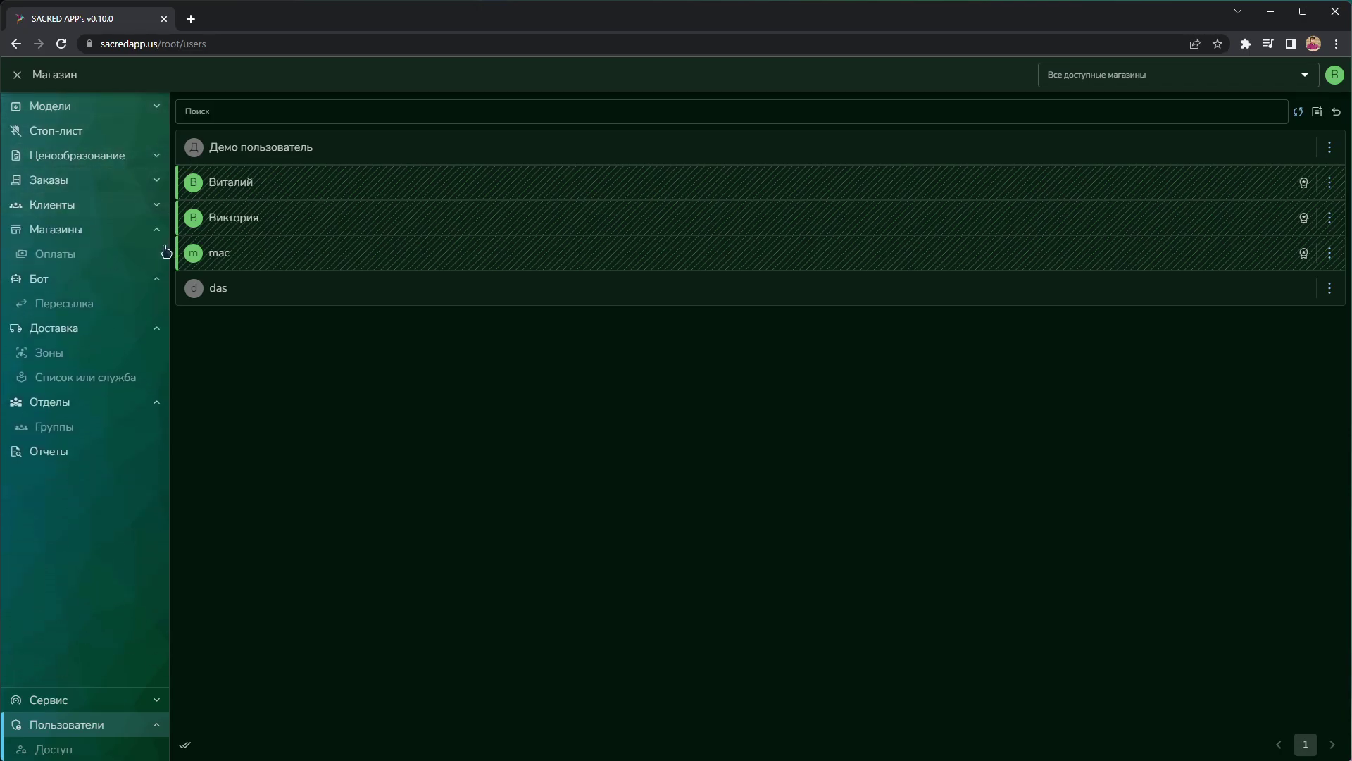
pyautogui.click(156, 229)
pyautogui.click(157, 254)
pyautogui.click(156, 278)
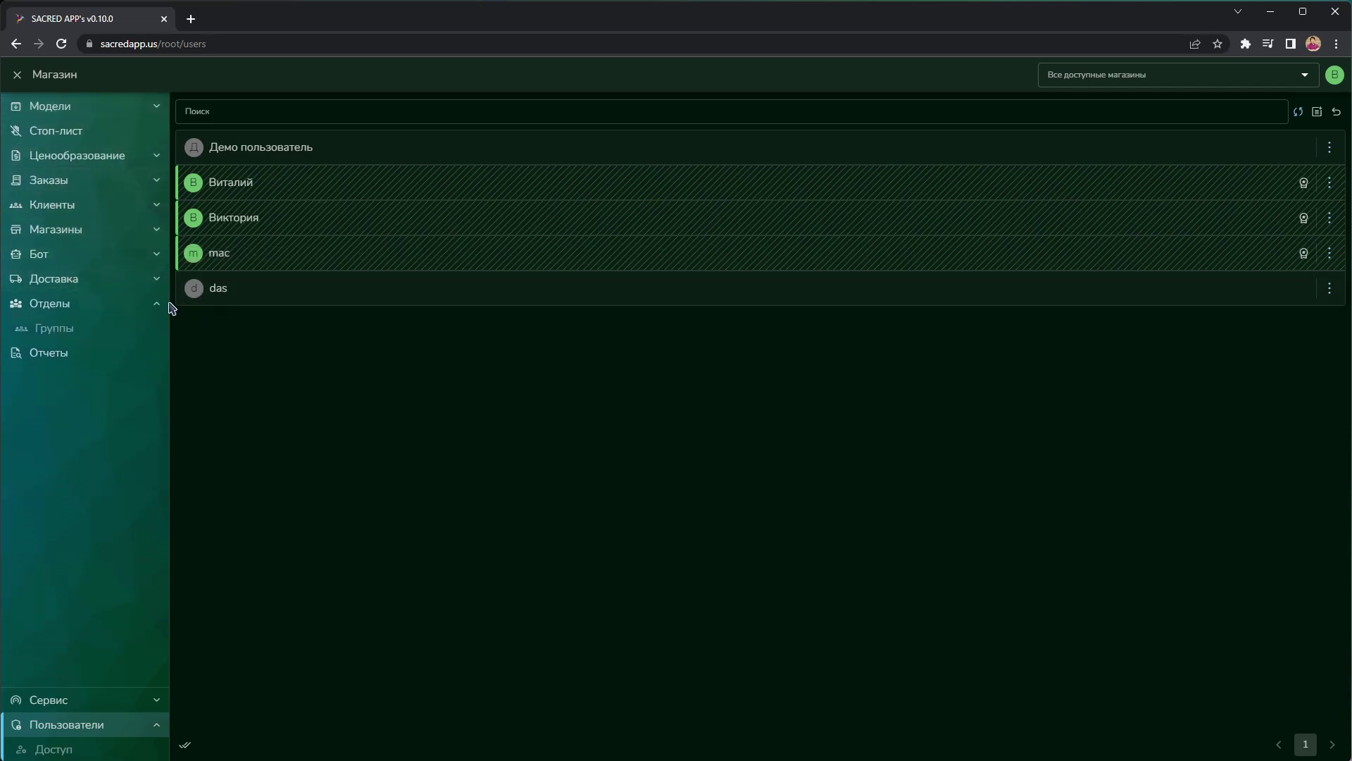
pyautogui.click(166, 304)
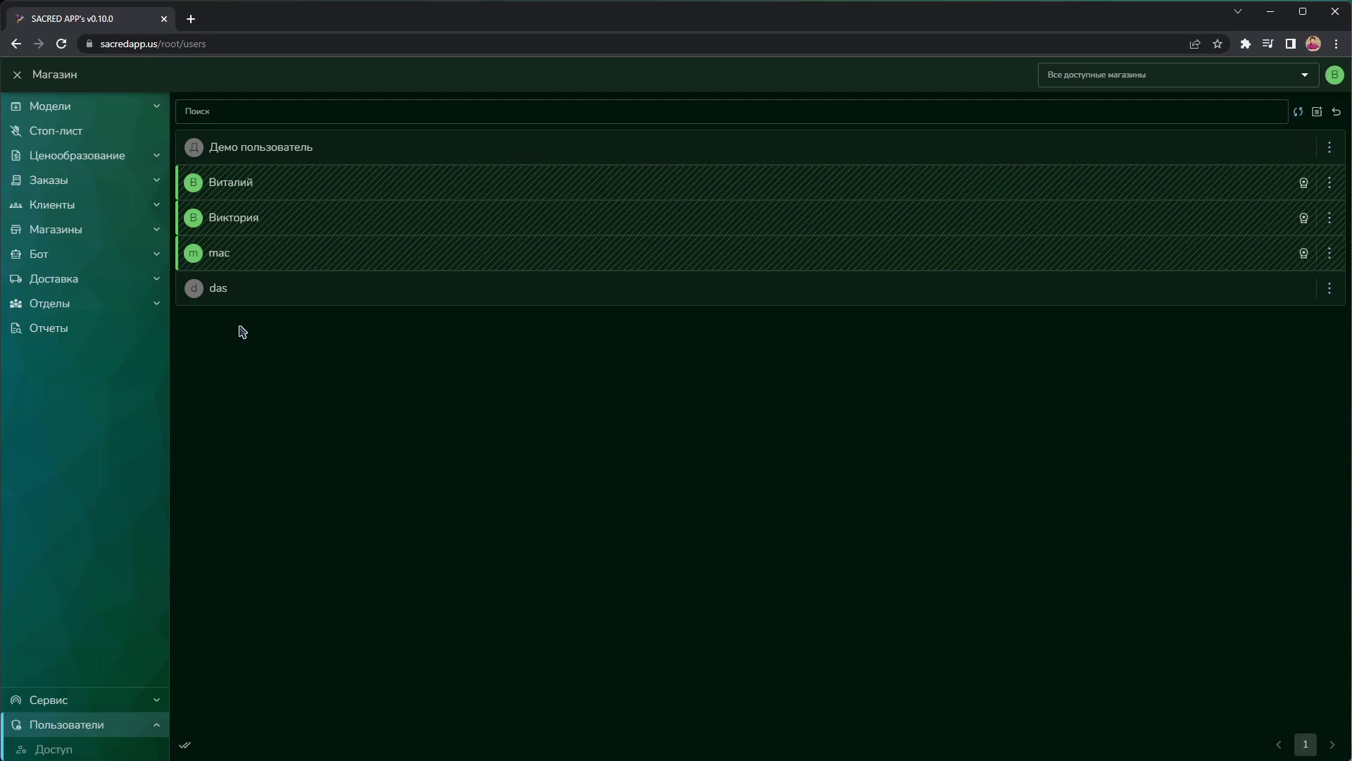